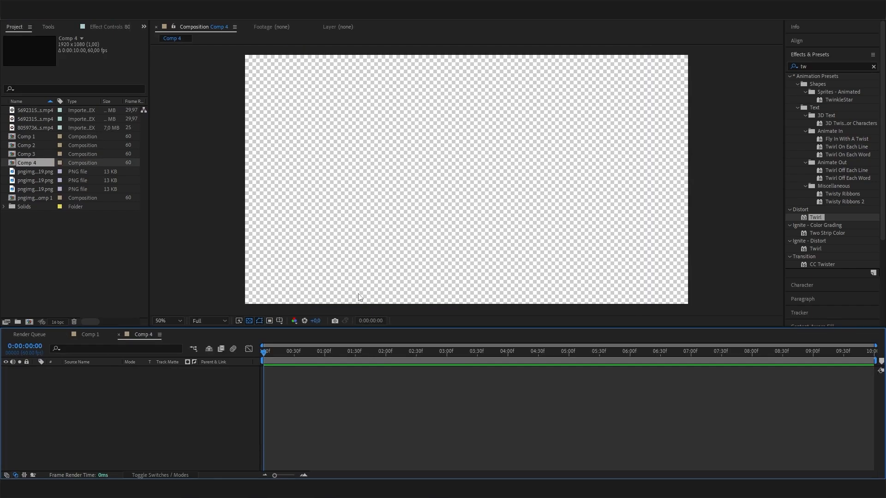
- Add a Dark Gray Solid to Comp 4 and place the Tesla logo PNG layer above it
right_click(162, 404)
mouse_move(192, 299)
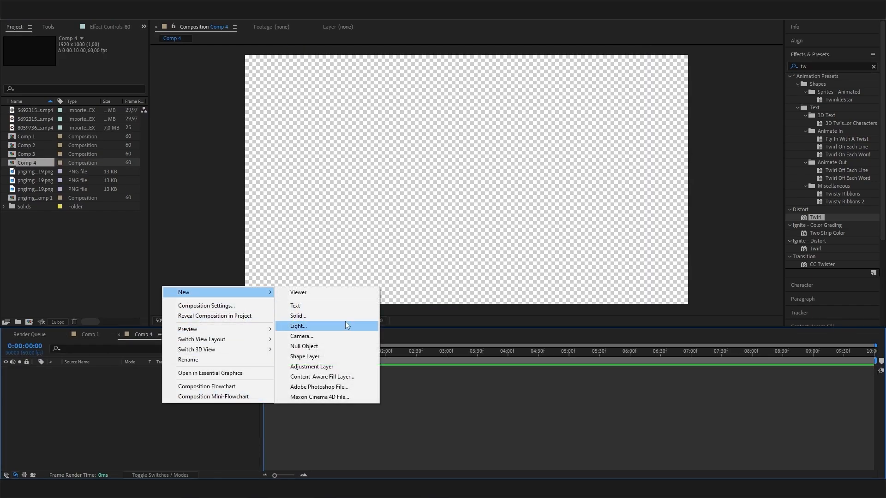
click(343, 317)
click(146, 187)
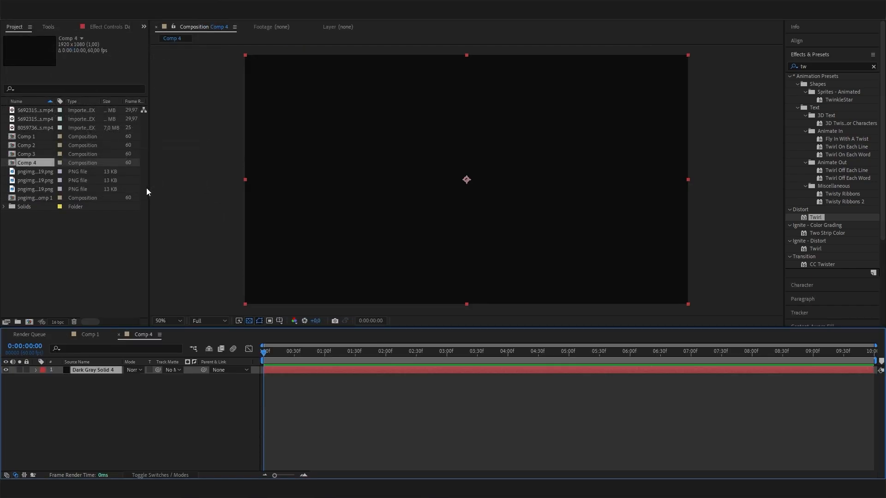
drag(33, 190, 88, 369)
click(87, 370)
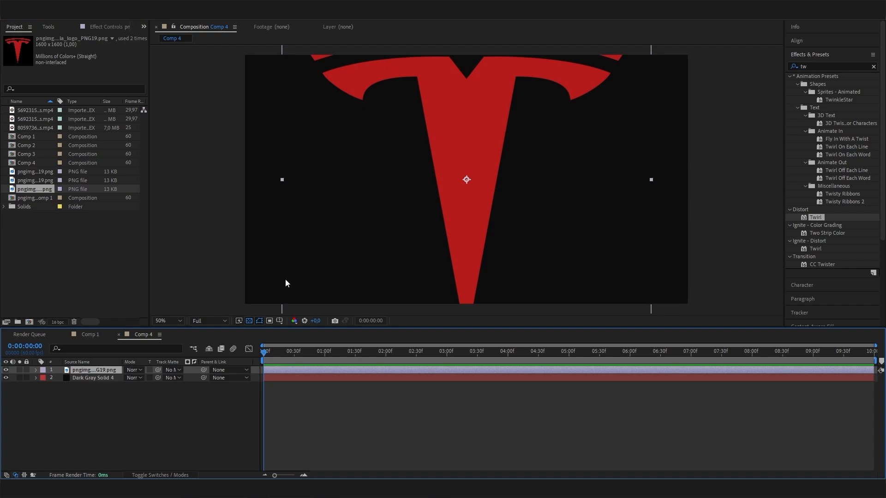
- Scale the Tesla logo PNG layer down to 51%
click(180, 399)
click(117, 378)
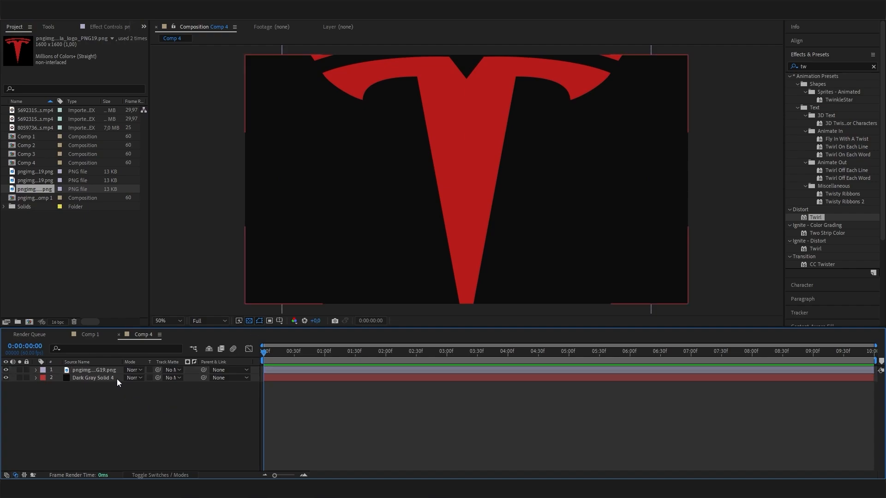
click(115, 371)
key(s)
drag(154, 379, 87, 347)
- Toggle the logo and dark grey solid visibility to check the scaled logo, leaving both shown
click(6, 370)
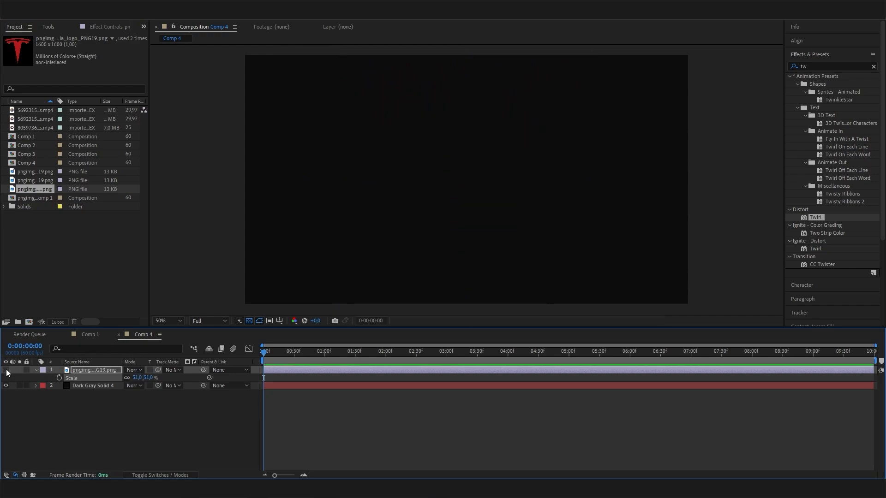
click(7, 369)
click(6, 386)
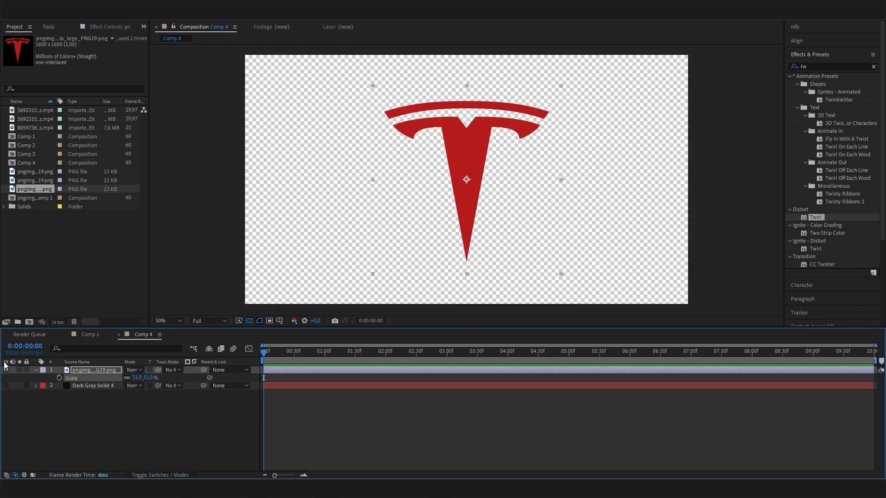
click(6, 370)
click(6, 371)
click(6, 386)
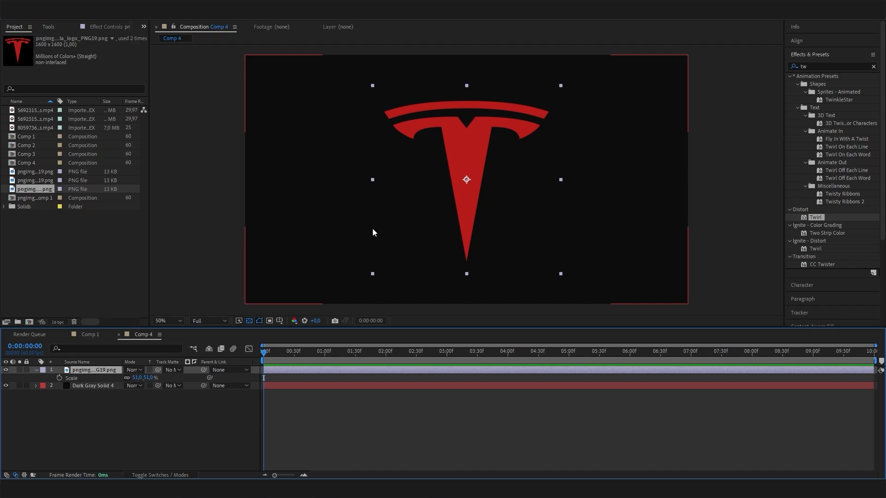
click(181, 434)
click(102, 369)
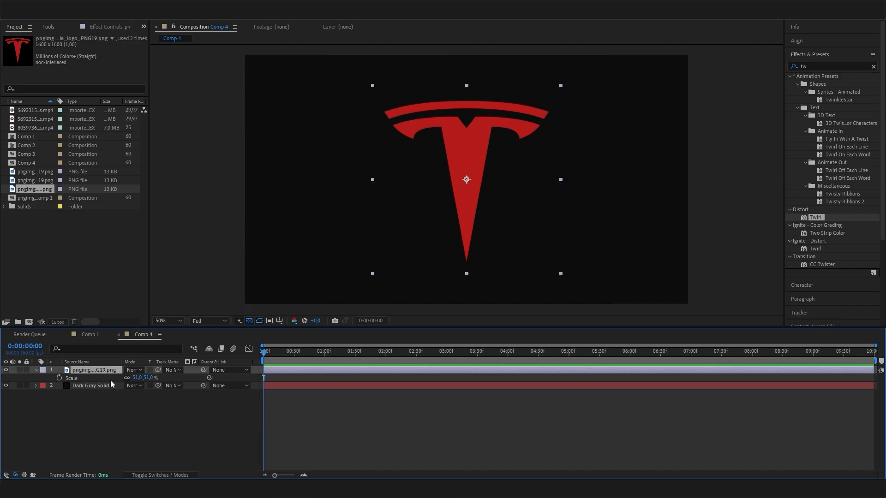
- Auto-trace the logo layer with the default Alpha channel settings and select the traced layer
click(77, 16)
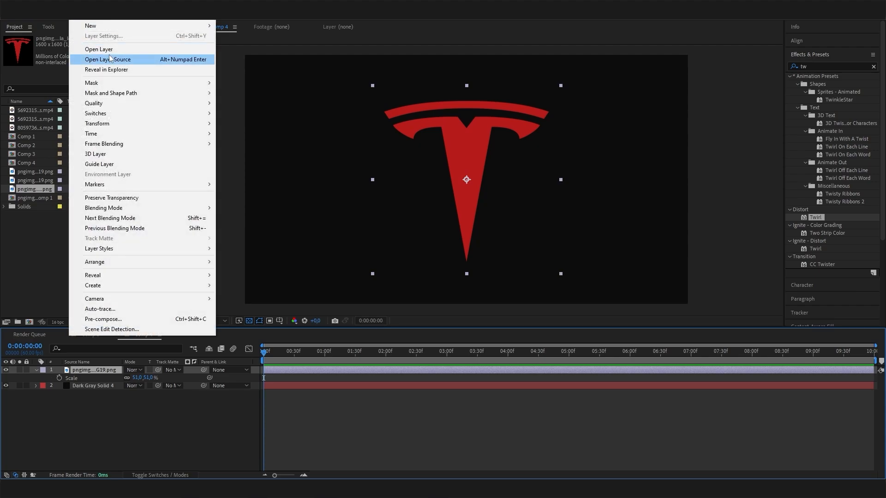
click(116, 308)
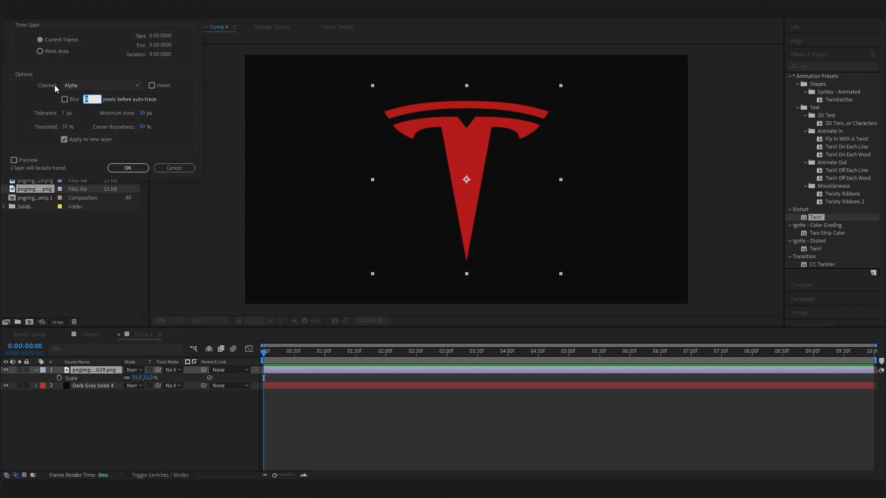
click(144, 169)
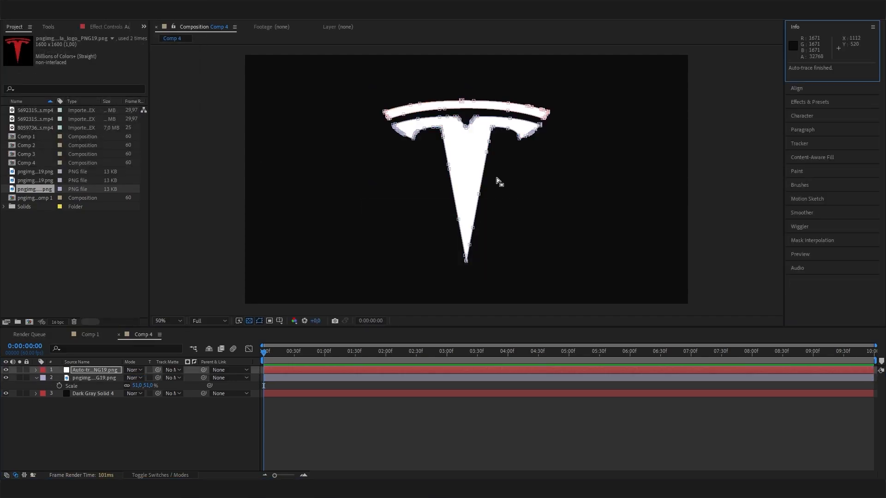
click(173, 421)
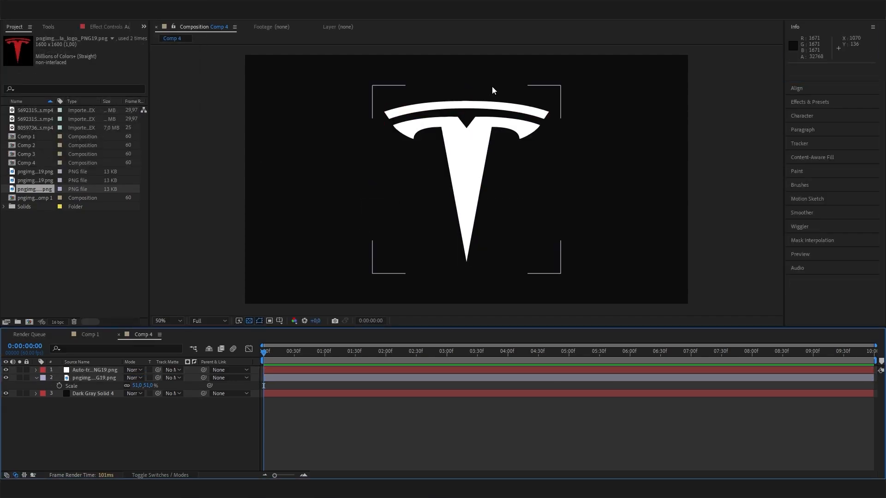
click(97, 370)
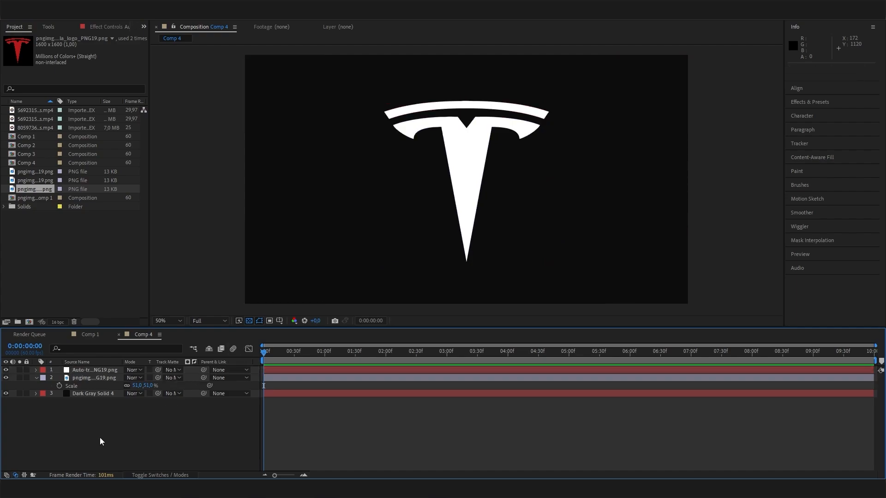
- Add an empty Shape Layer 1 above the auto-traced logo layer
right_click(173, 417)
mouse_move(196, 302)
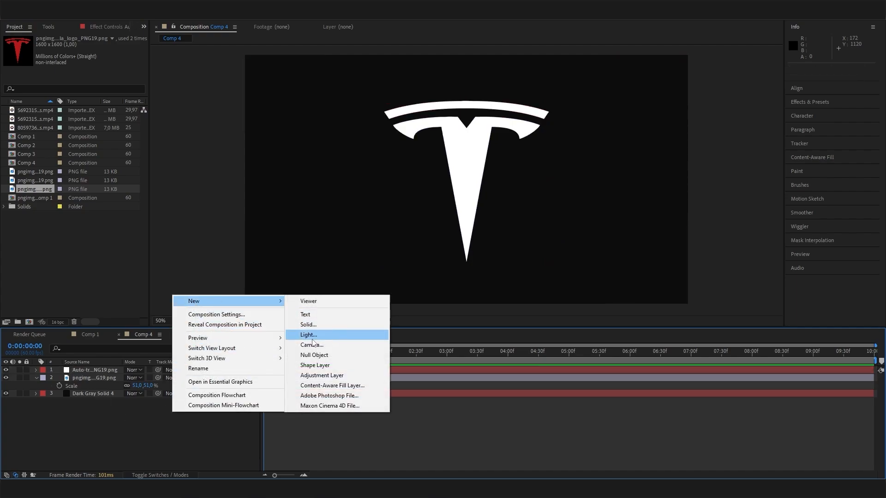
click(322, 365)
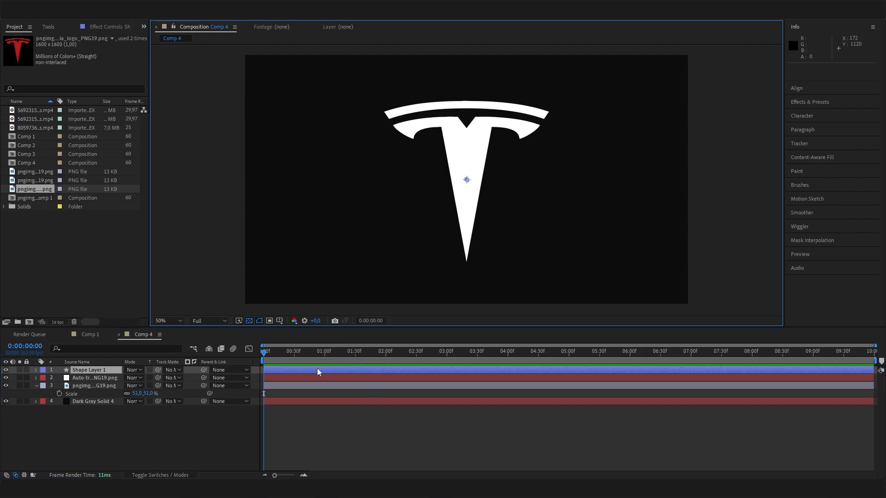
click(37, 379)
click(87, 378)
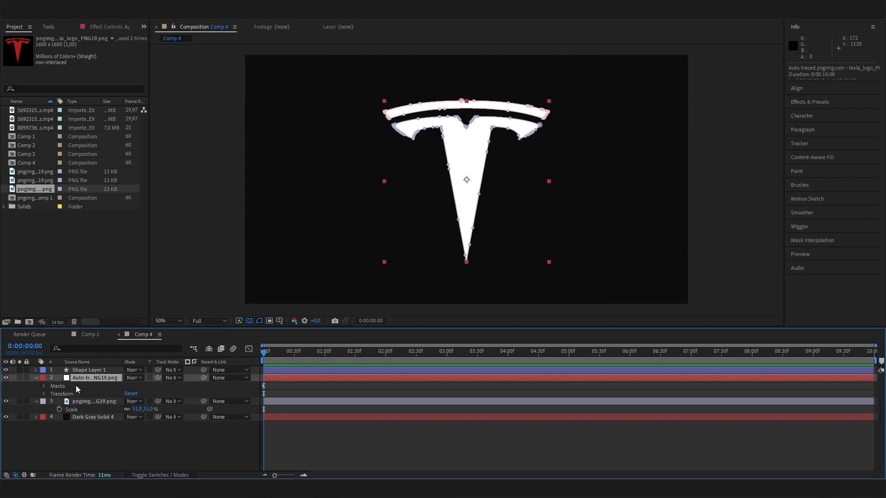
click(6, 379)
click(6, 379)
- Reveal the traced layer's Mask 1 and Mask 2, then select Shape Layer 1
click(36, 371)
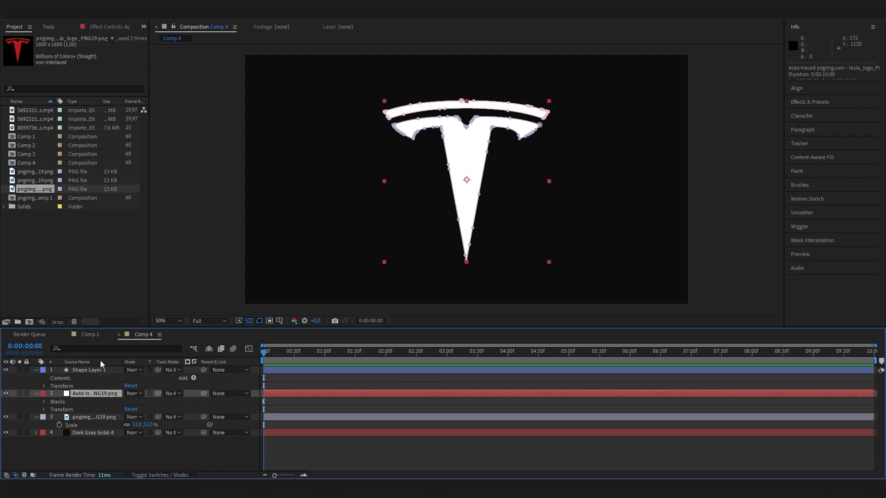
click(44, 402)
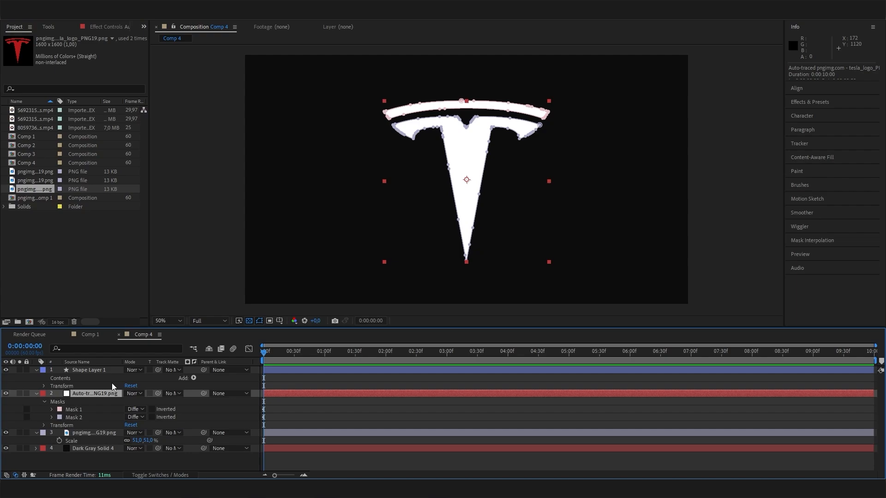
click(83, 410)
click(84, 417)
click(83, 410)
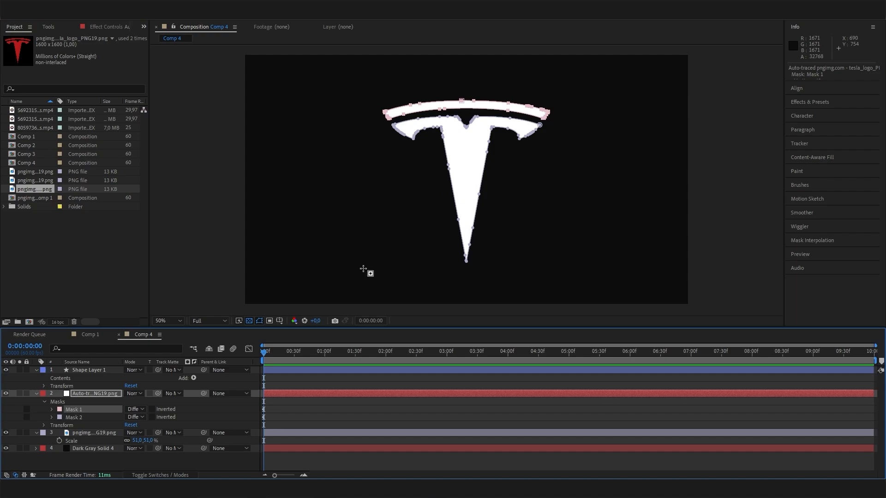
click(6, 394)
click(6, 394)
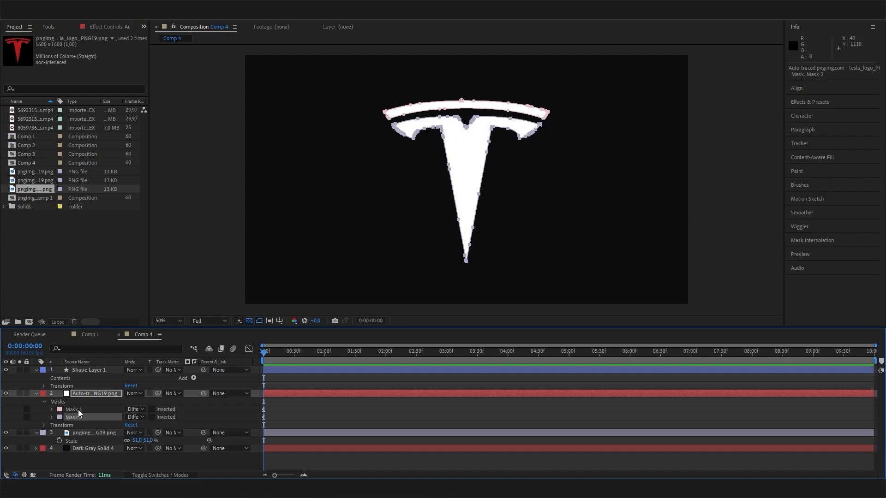
click(98, 371)
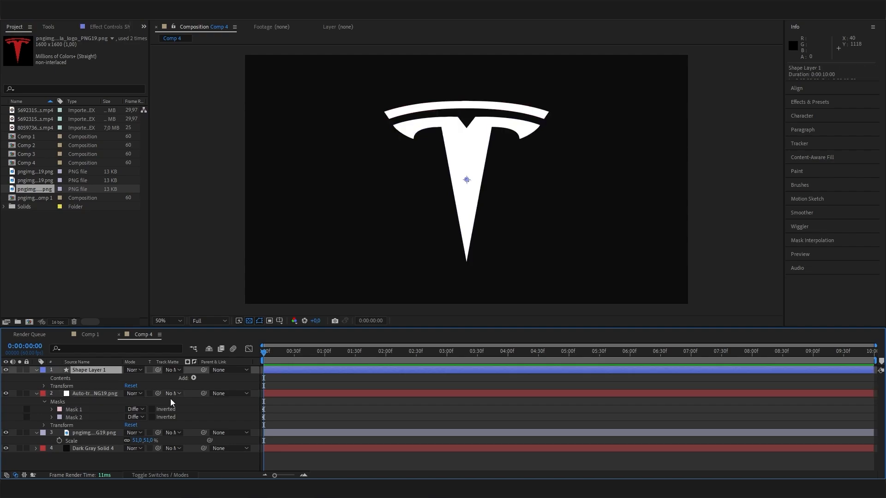
- Add Path 1 and Path 2 to Shape Layer 1's contents
click(194, 378)
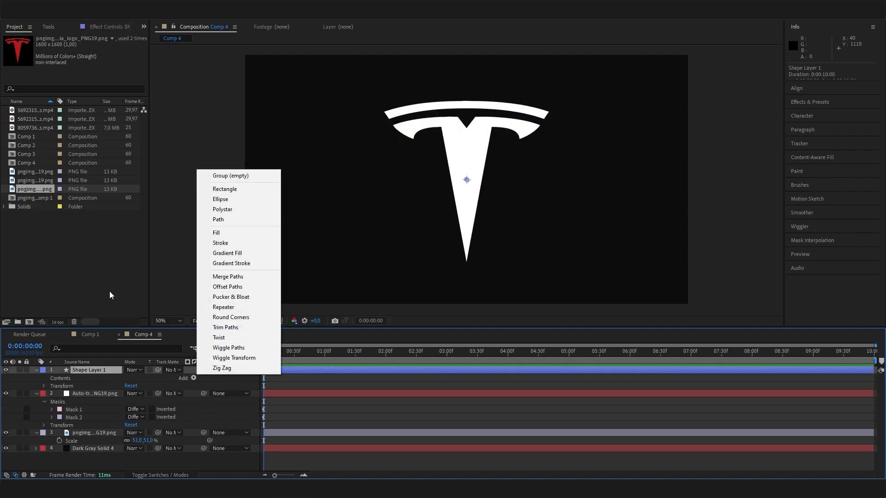
click(89, 388)
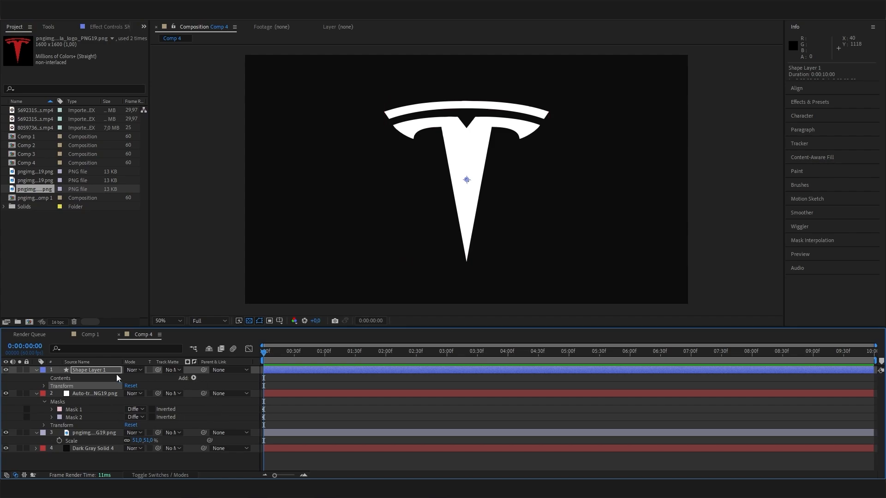
click(193, 379)
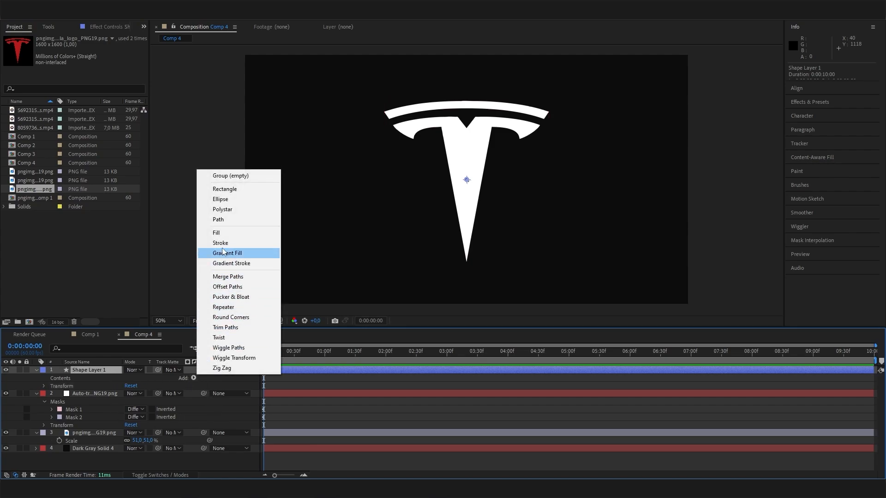
click(233, 221)
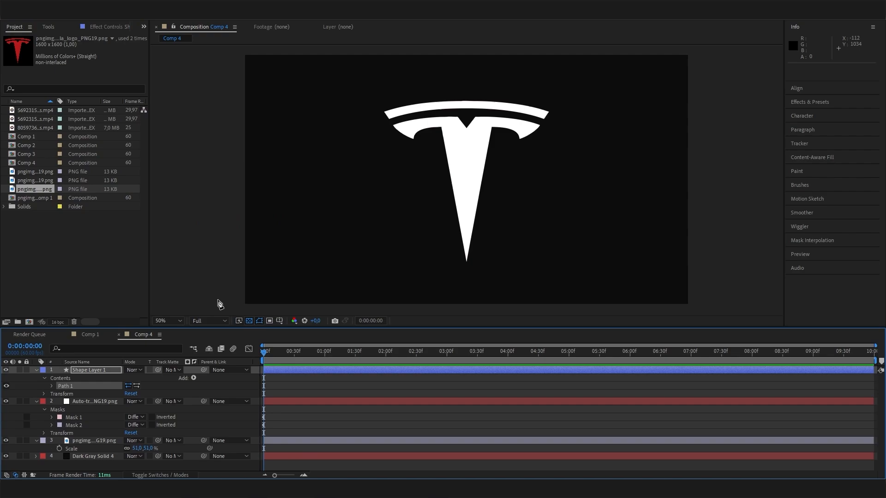
click(194, 379)
click(226, 221)
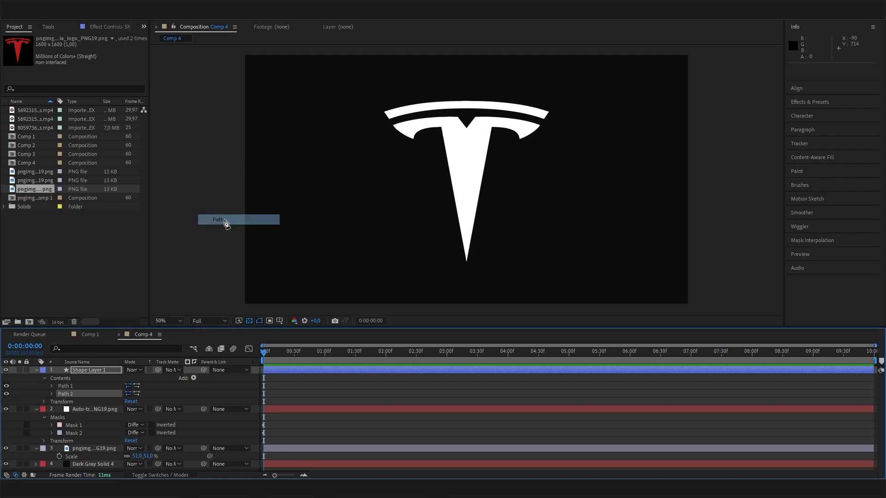
click(84, 436)
click(87, 427)
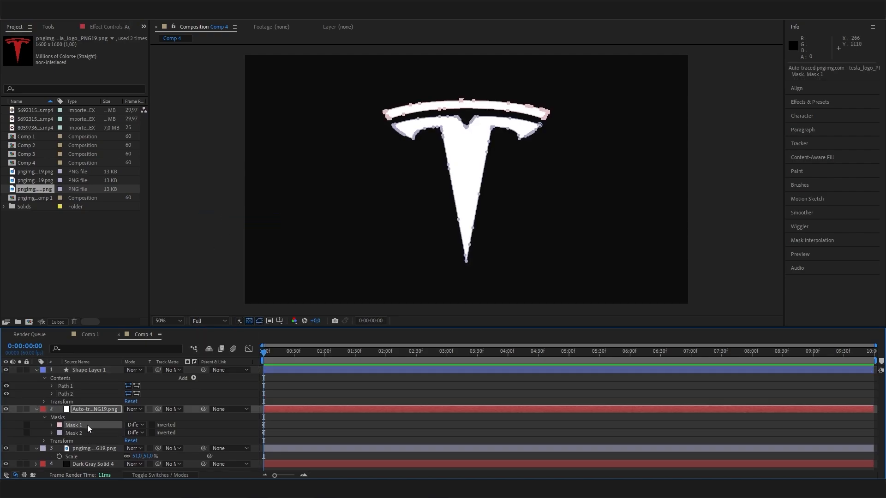
click(75, 395)
click(75, 387)
click(82, 428)
- Copy Mask 1's Mask Path into Shape Layer 1's Path 1
click(51, 394)
click(52, 394)
click(52, 425)
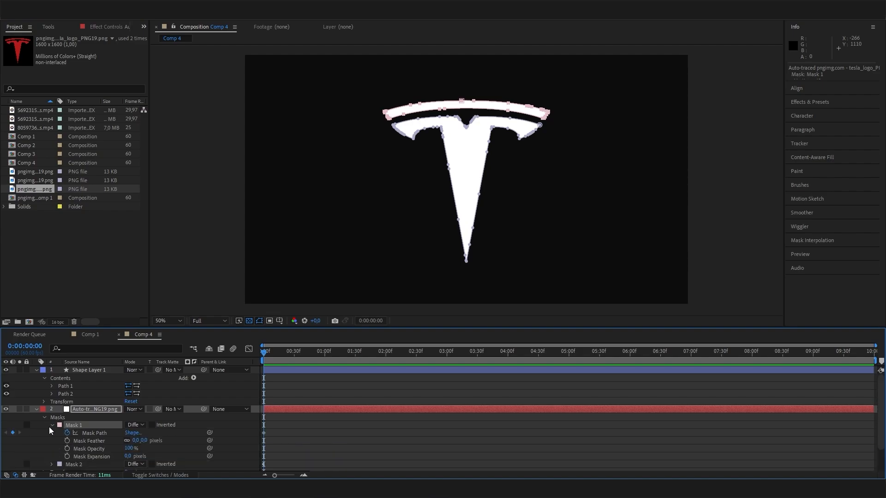
click(90, 433)
key(ctrl+c)
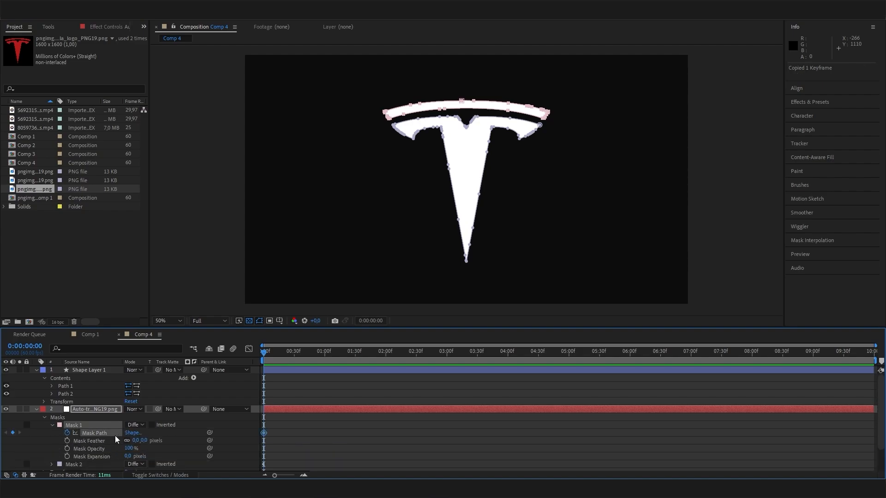
click(51, 386)
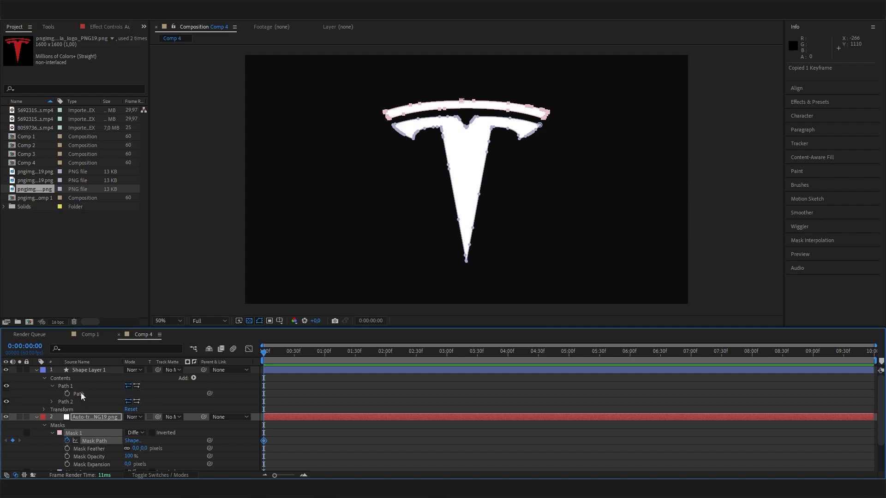
click(83, 394)
key(ctrl+v)
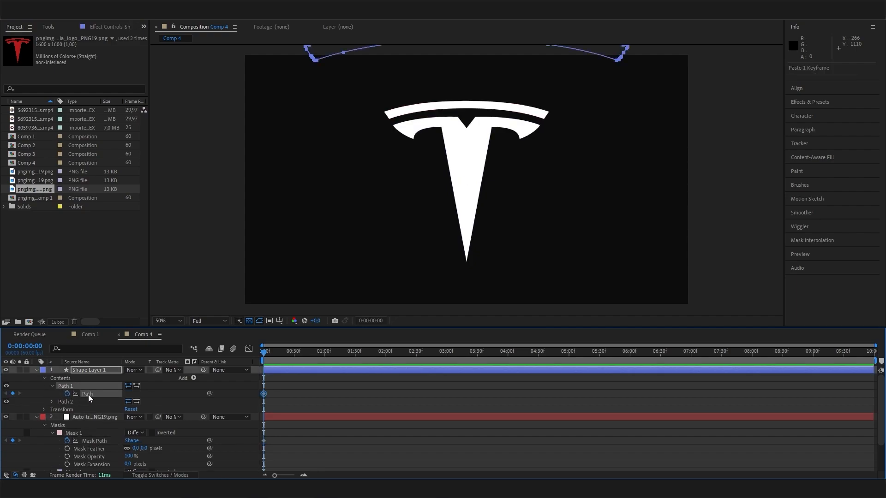
- Copy Mask 2's Mask Path into Shape Layer 1's Path 2
click(53, 432)
click(51, 442)
click(92, 441)
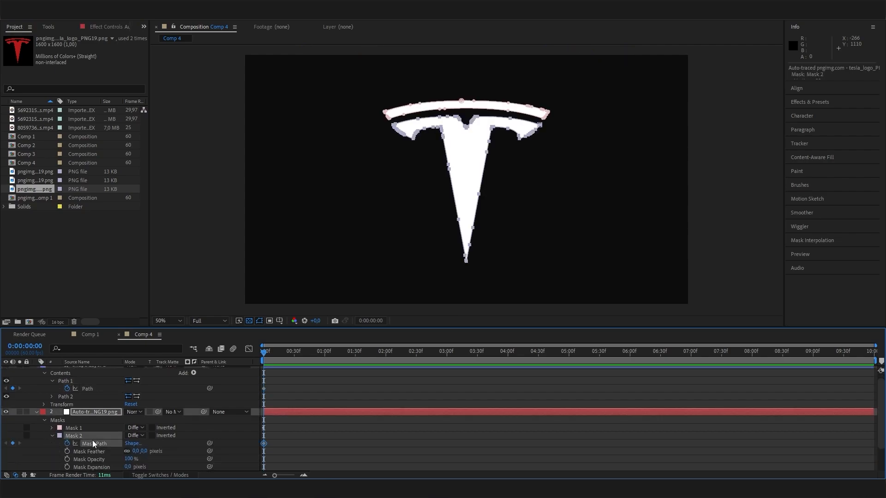
key(ctrl+c)
click(52, 397)
click(73, 402)
key(ctrl+v)
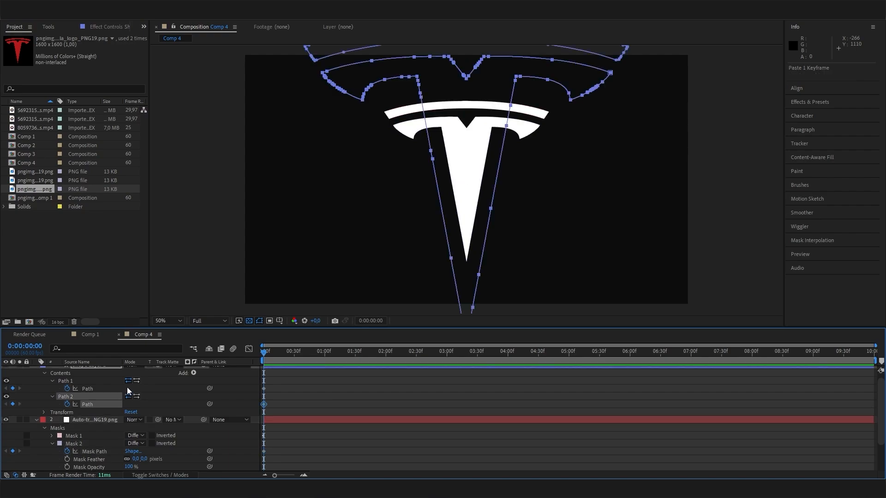
scroll(109, 431, up, 1)
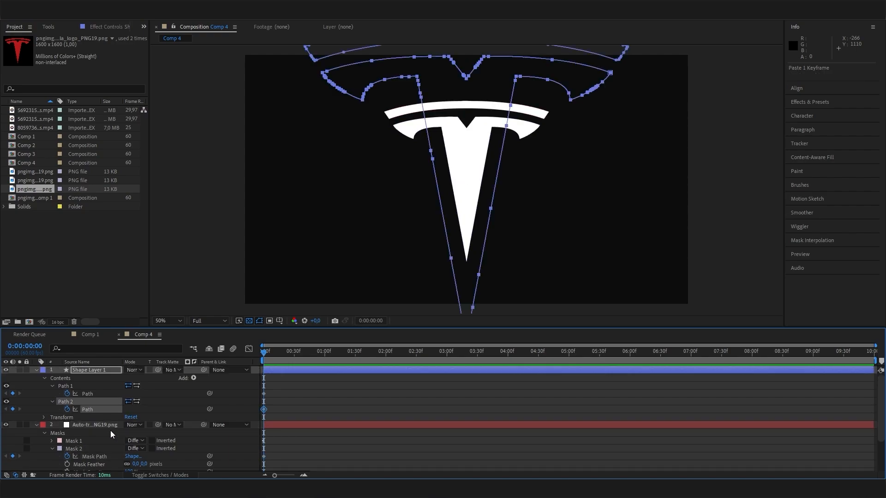
click(37, 370)
- Hide the auto-traced and original PNG logo layers, leaving Shape Layer 1 visible
click(97, 378)
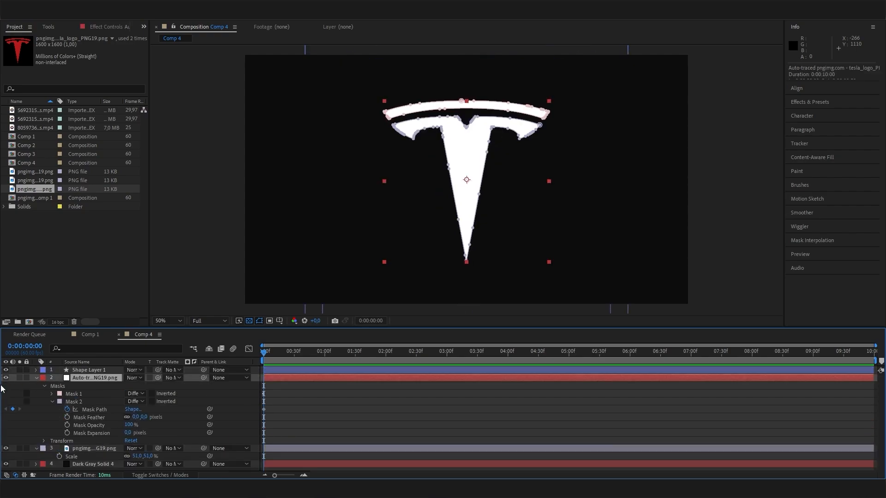
click(6, 378)
click(5, 449)
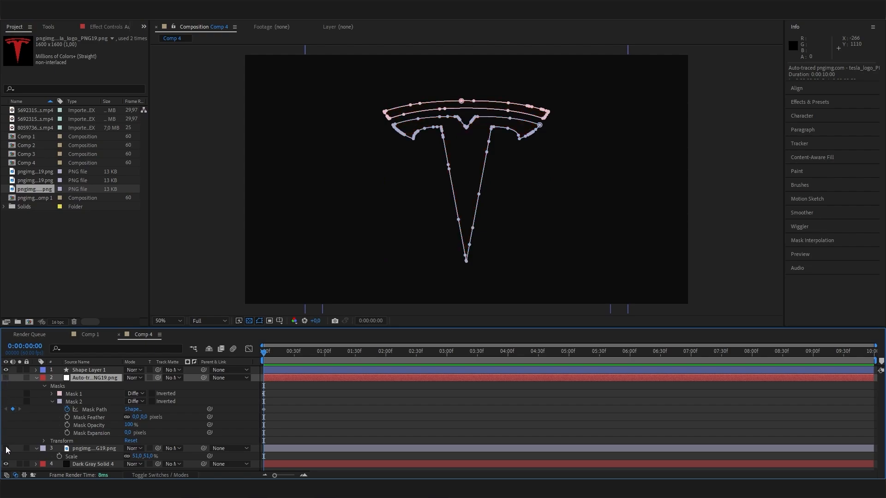
click(89, 370)
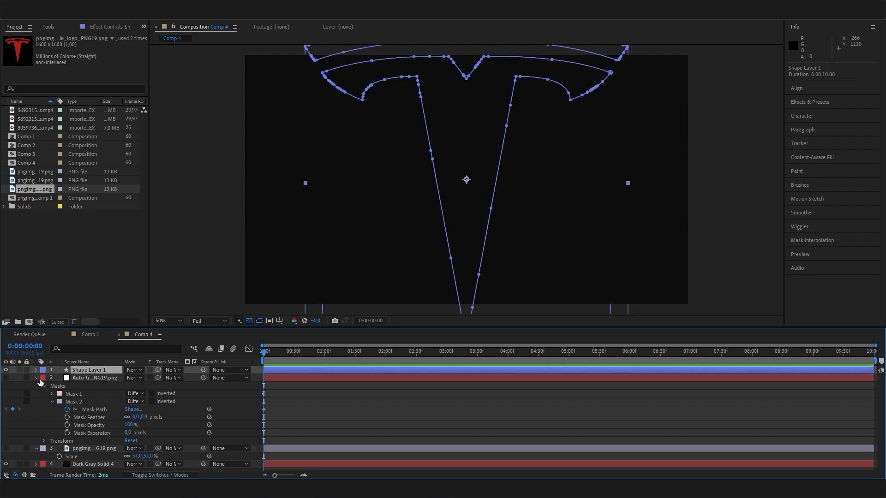
click(37, 378)
click(37, 386)
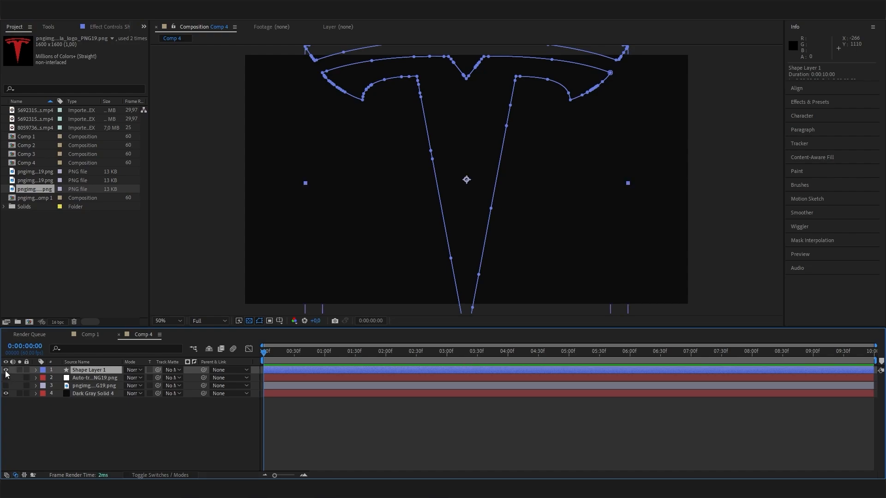
- Set Shape Layer 1's Scale to 51%
key(s)
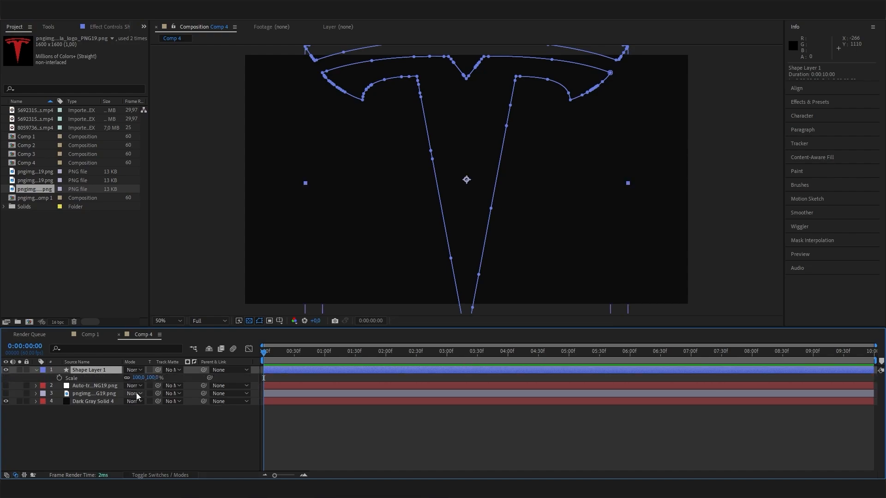
mouse_move(151, 378)
mouse_down()
mouse_move(148, 408)
mouse_move(150, 378)
mouse_up()
click(133, 426)
click(89, 370)
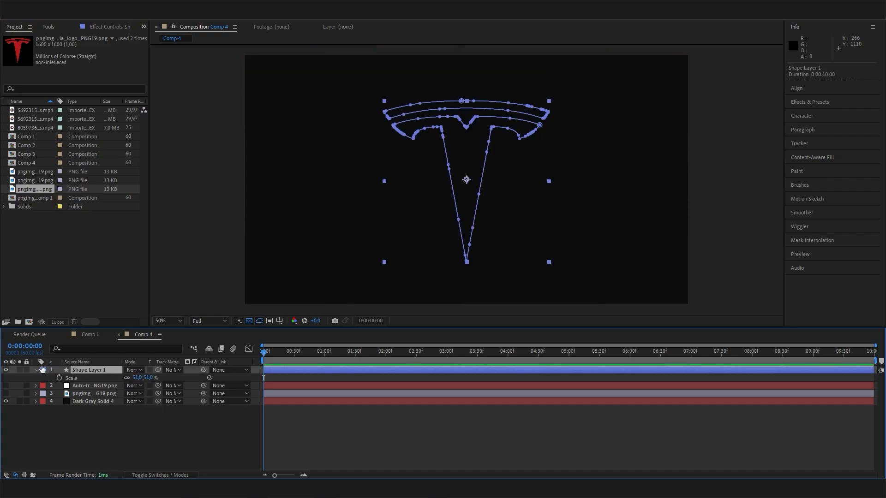
click(36, 370)
click(37, 370)
- Add Stroke 1 to Shape Layer 1 and set its Stroke Width to 20
click(193, 378)
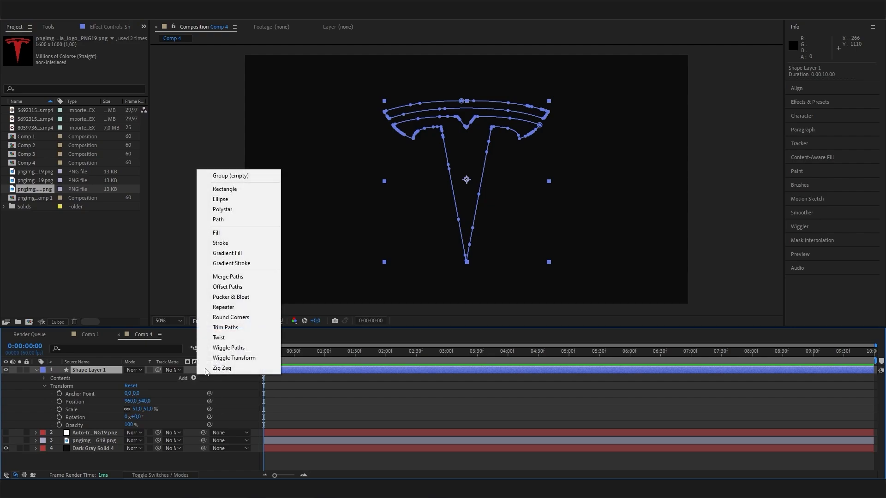
click(239, 242)
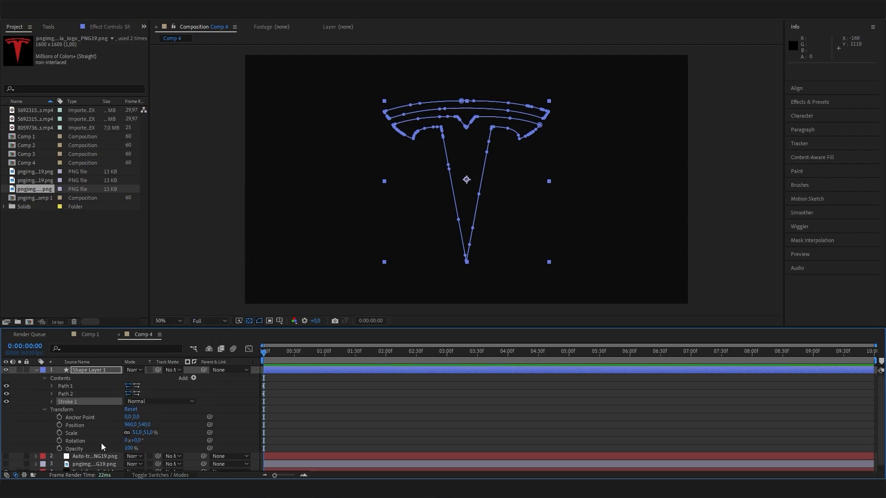
click(51, 401)
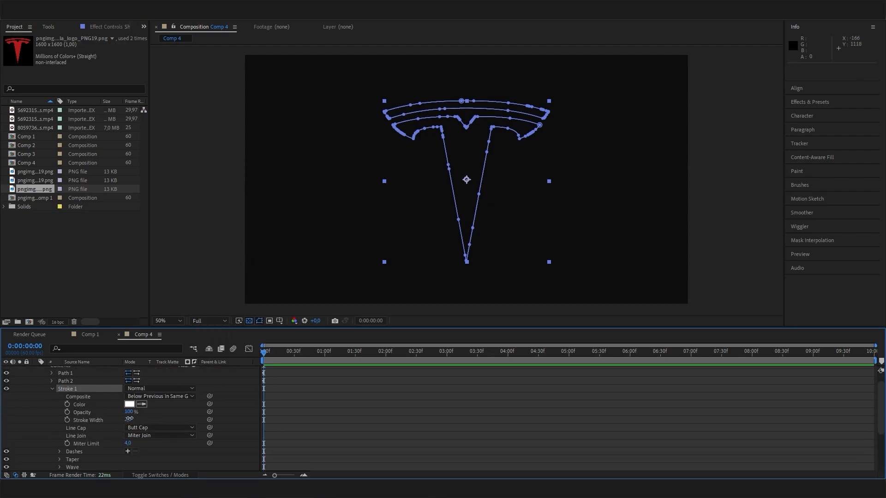
drag(130, 420, 143, 421)
click(375, 431)
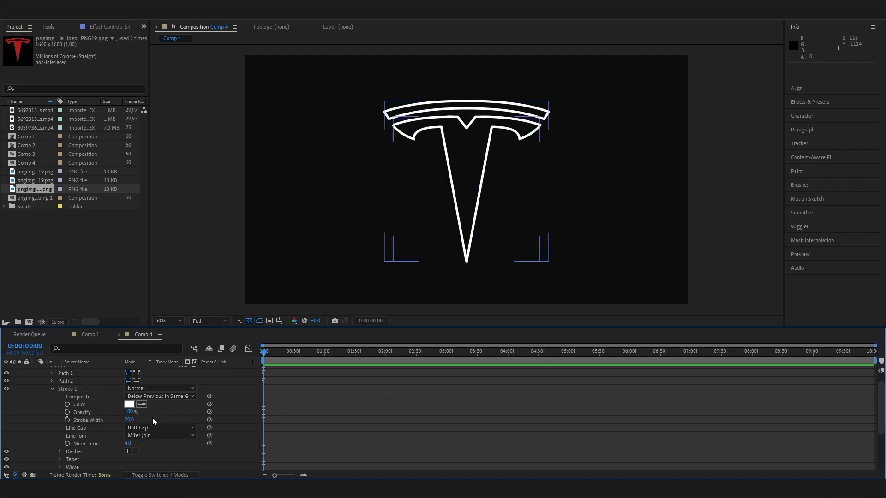
drag(129, 420, 130, 414)
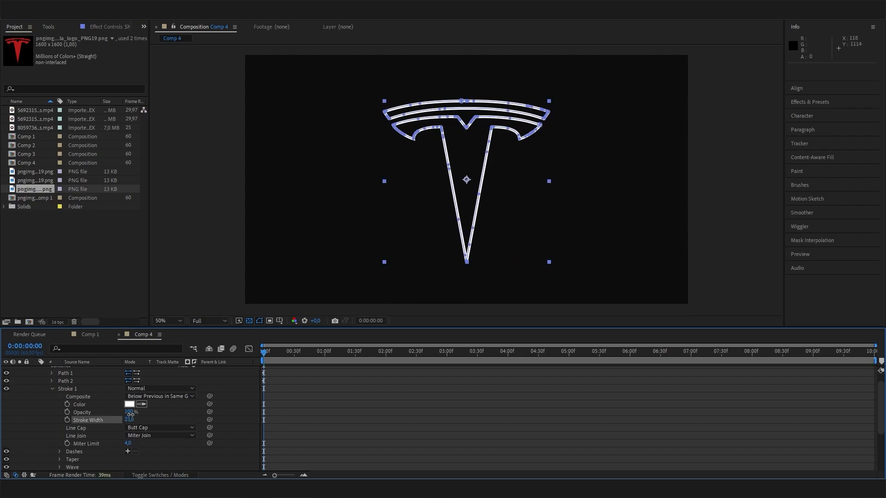
click(131, 418)
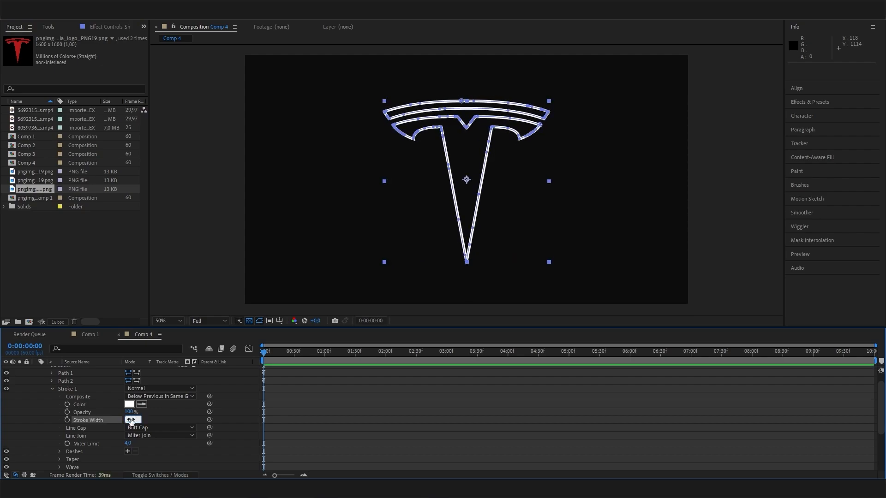
text(20)
key(Return)
click(361, 421)
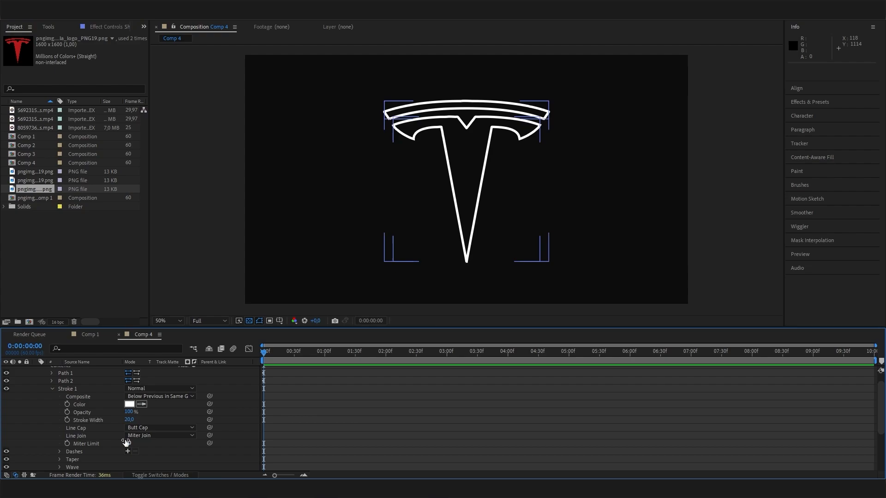
scroll(126, 442, up, 1)
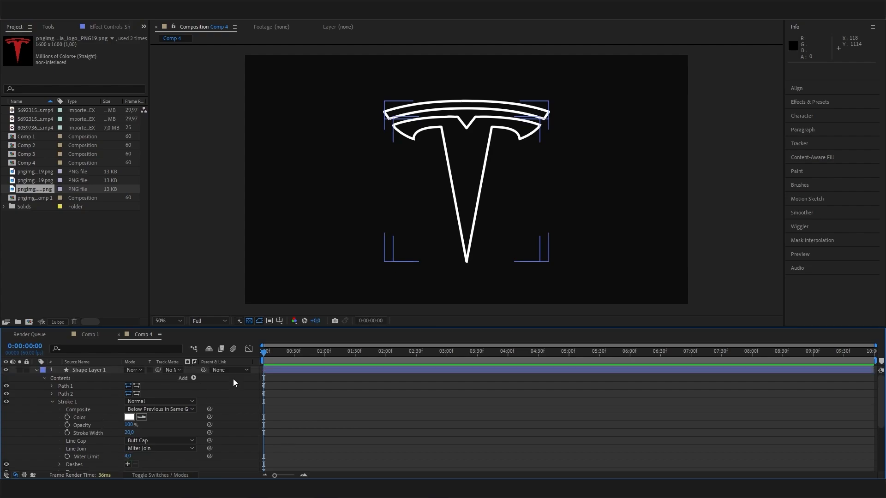
click(53, 402)
- Add Trim Paths and animate End from 0% at the start to 100% at 2 seconds
click(193, 378)
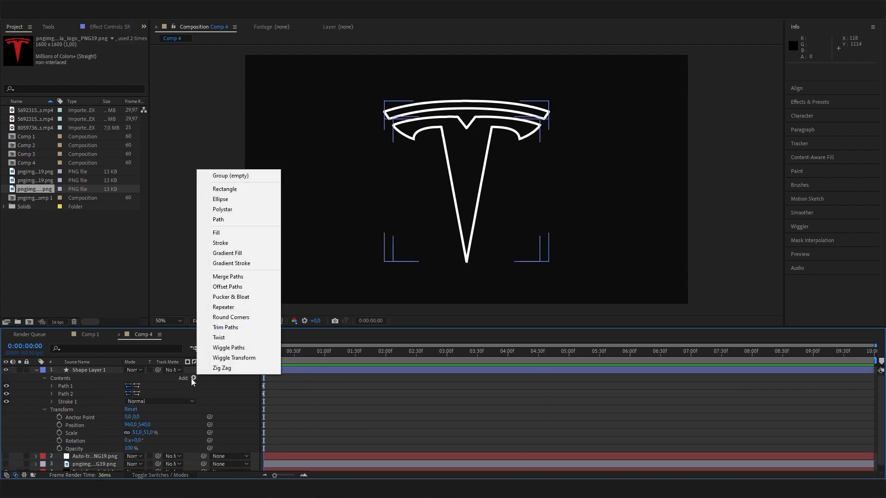
click(255, 328)
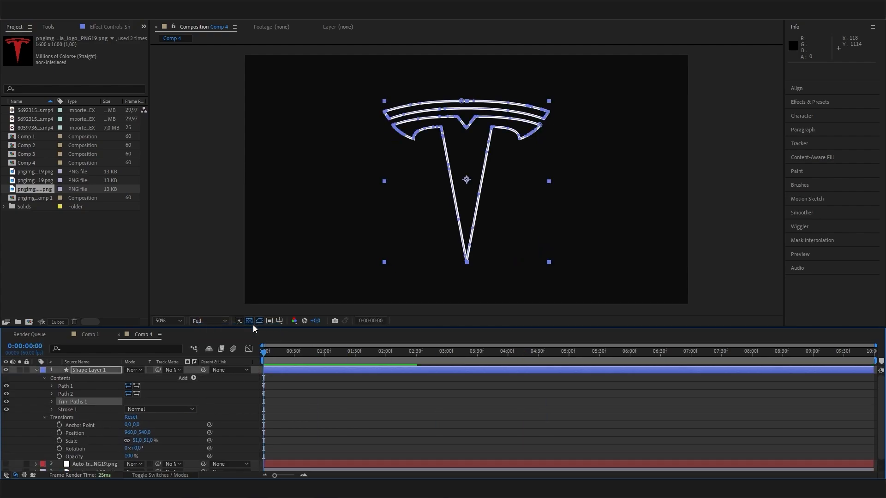
click(55, 404)
click(52, 402)
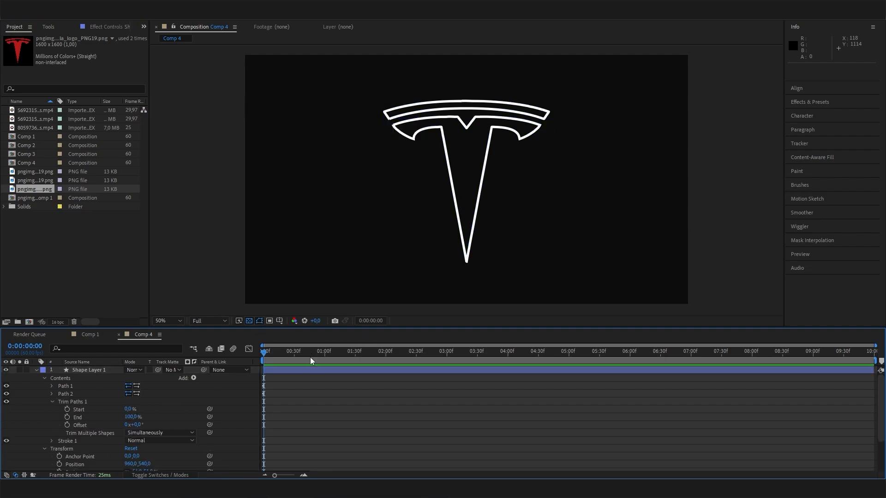
drag(314, 355, 235, 384)
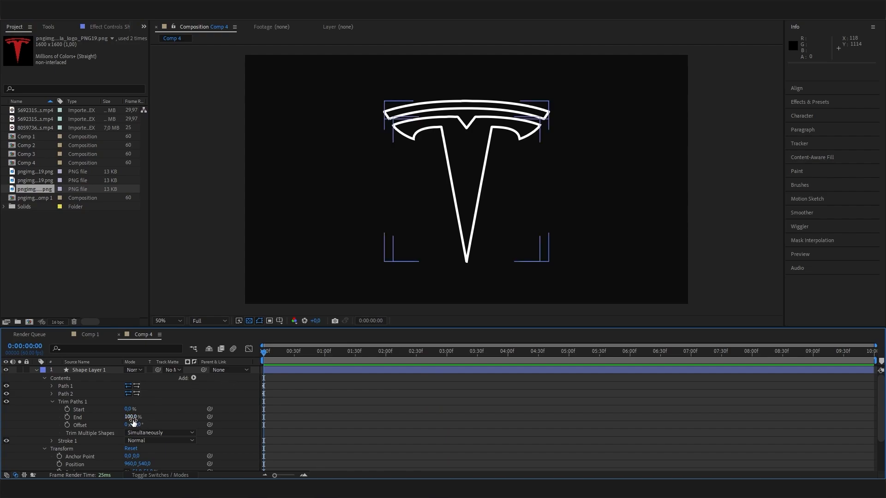
mouse_move(133, 419)
mouse_down()
mouse_move(171, 417)
mouse_move(42, 419)
mouse_up()
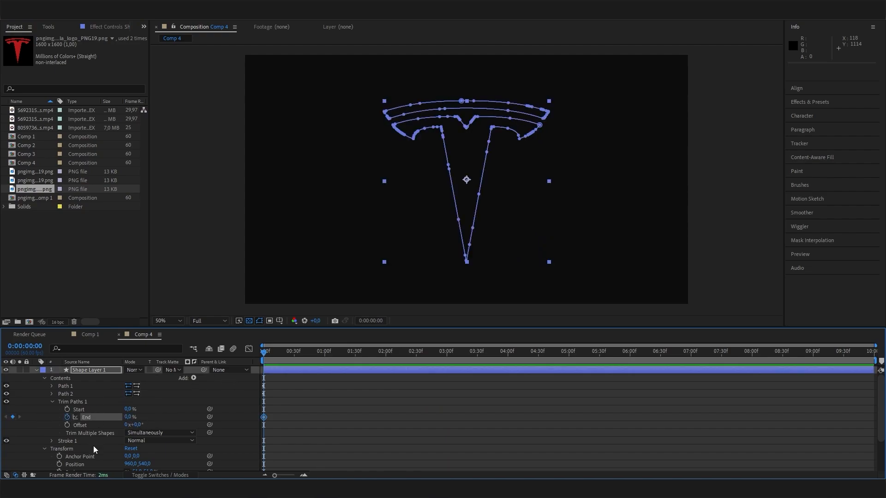
drag(271, 357, 386, 361)
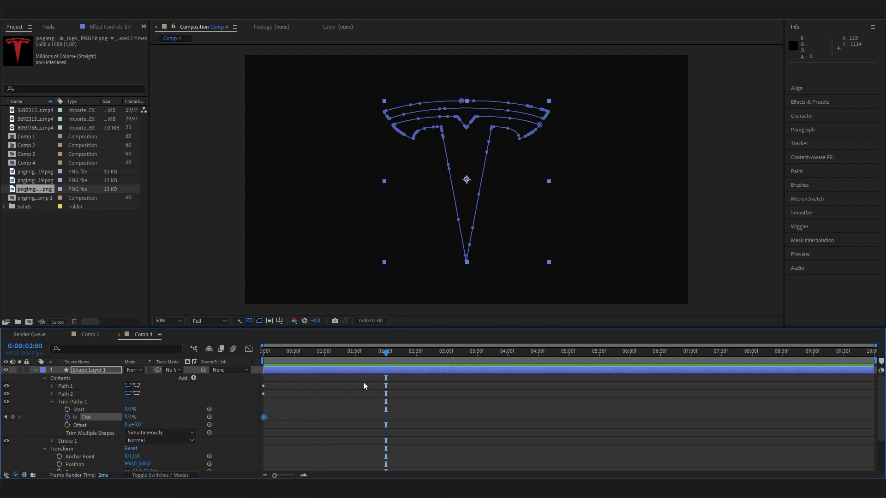
drag(129, 417, 322, 406)
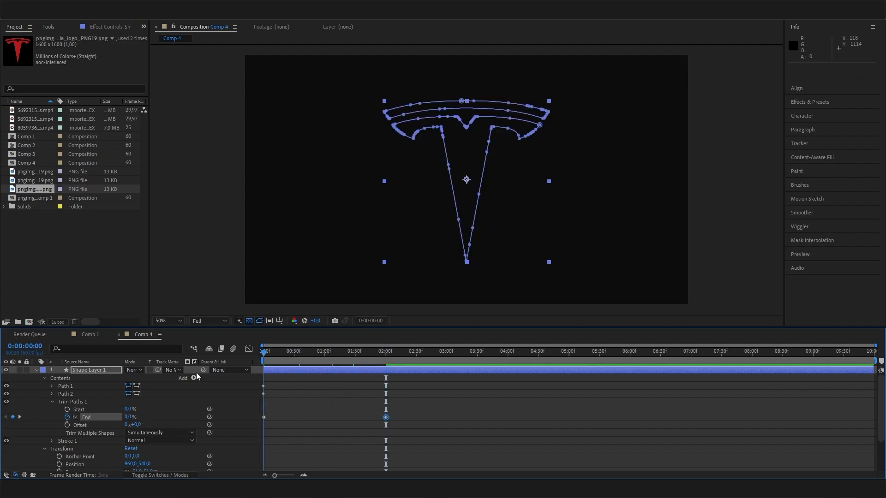
- Preview the outline drawing on, then duplicate Shape Layer 1 as Shape Layer 2
key(space)
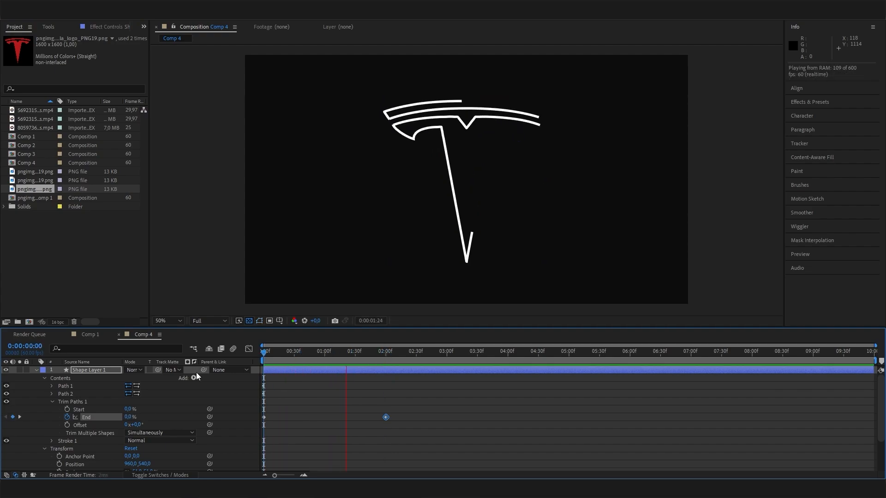
drag(351, 352, 383, 353)
click(509, 416)
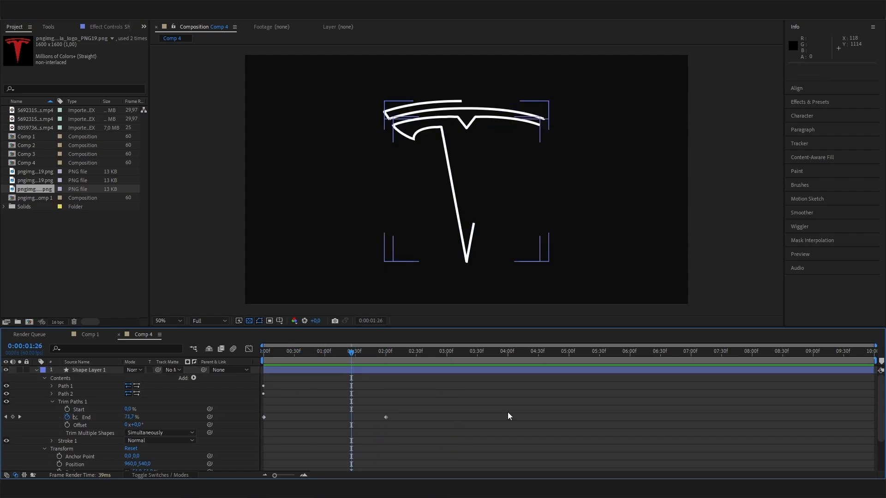
mouse_move(351, 353)
mouse_down()
mouse_move(316, 355)
mouse_move(388, 354)
mouse_move(348, 357)
mouse_up()
click(95, 373)
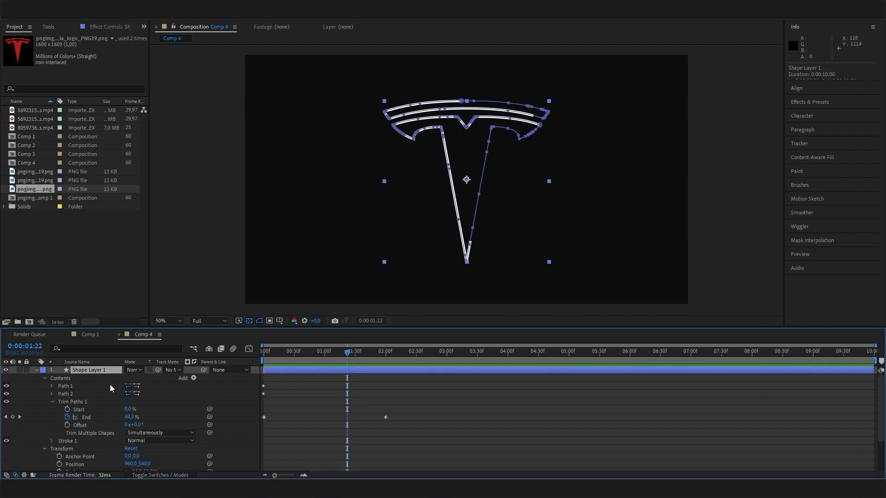
key(ctrl+d)
- Set Shape Layer 2's Stroke 1 width to 10
click(37, 377)
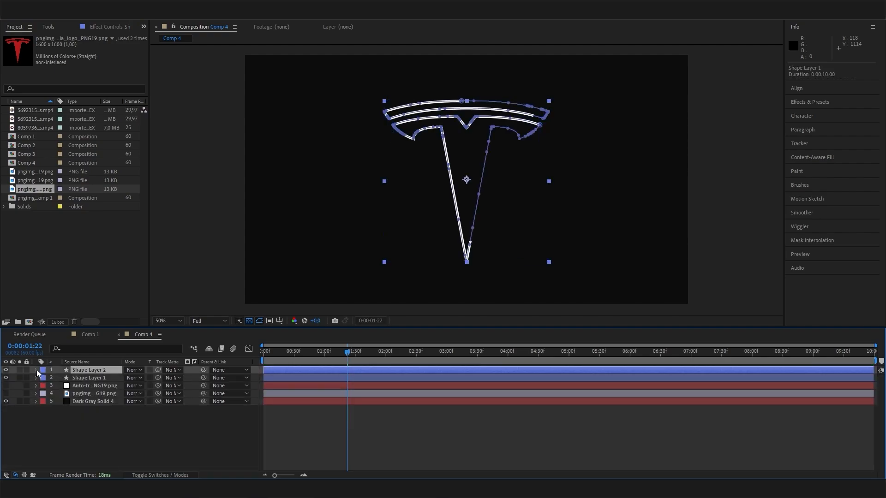
click(37, 370)
click(44, 379)
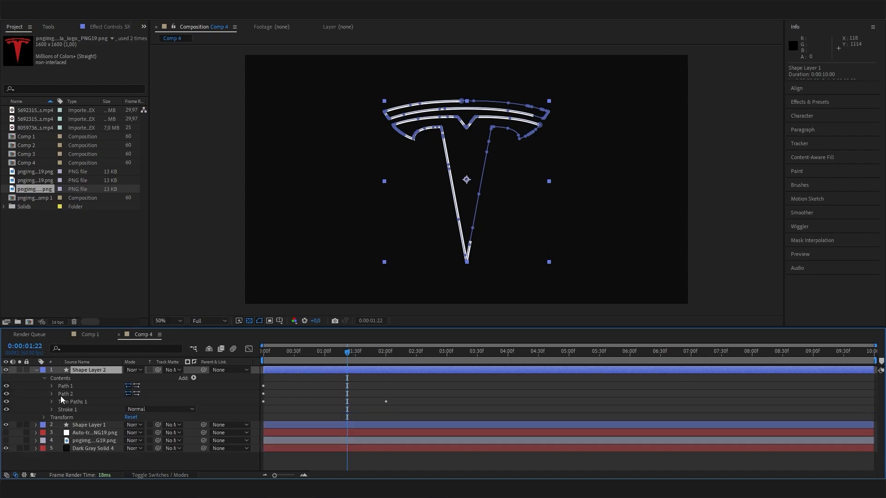
click(52, 410)
click(130, 419)
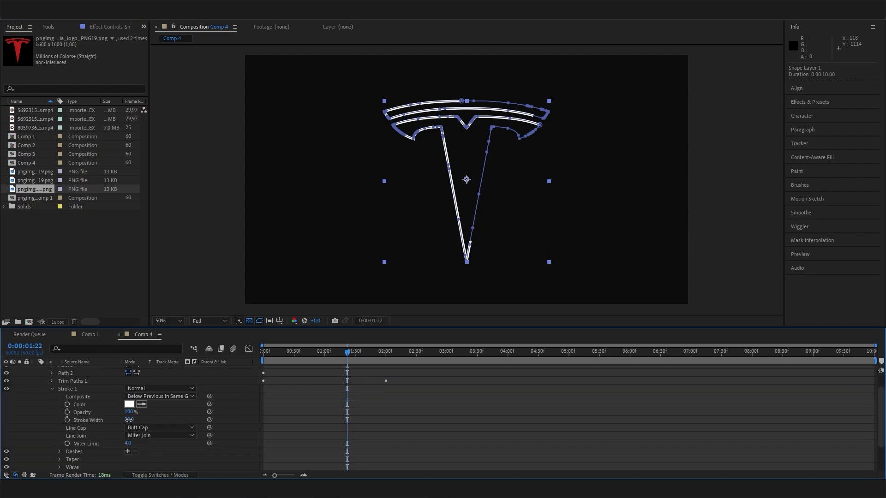
text(10)
key(Return)
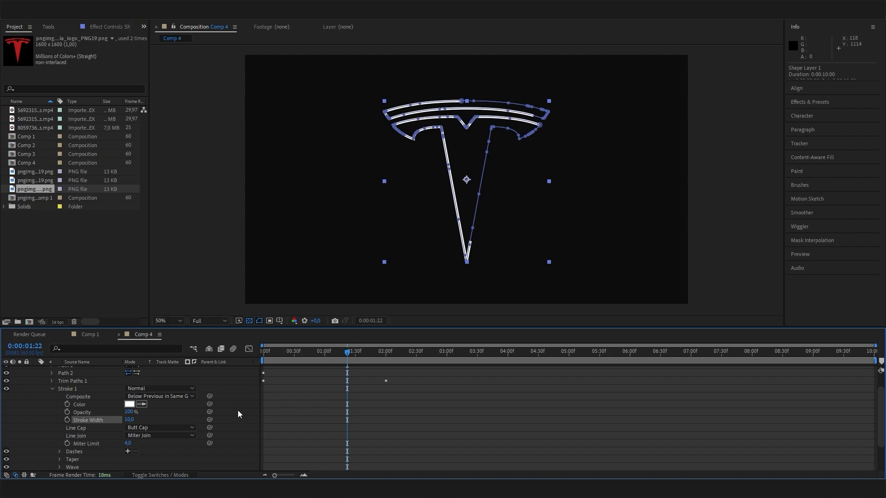
scroll(88, 414, up, 2)
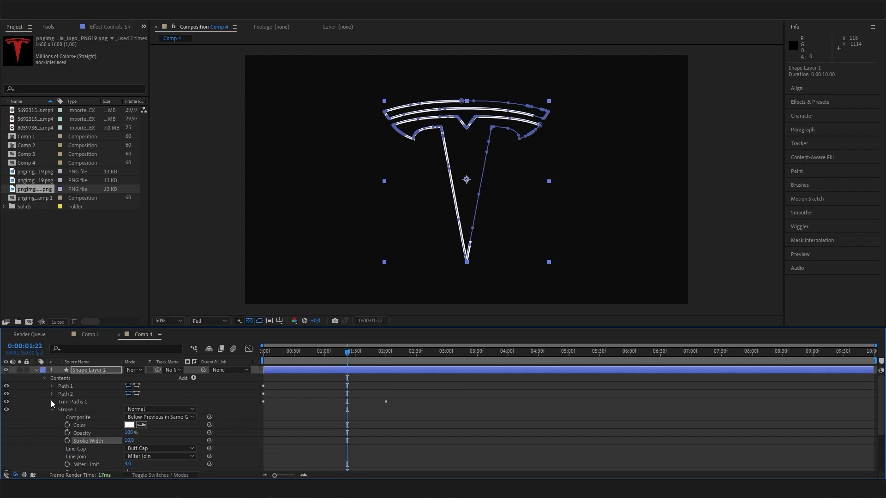
- Set Shape Layer 2's Trim Paths Offset to 15°, after trying 30°
click(52, 402)
click(138, 425)
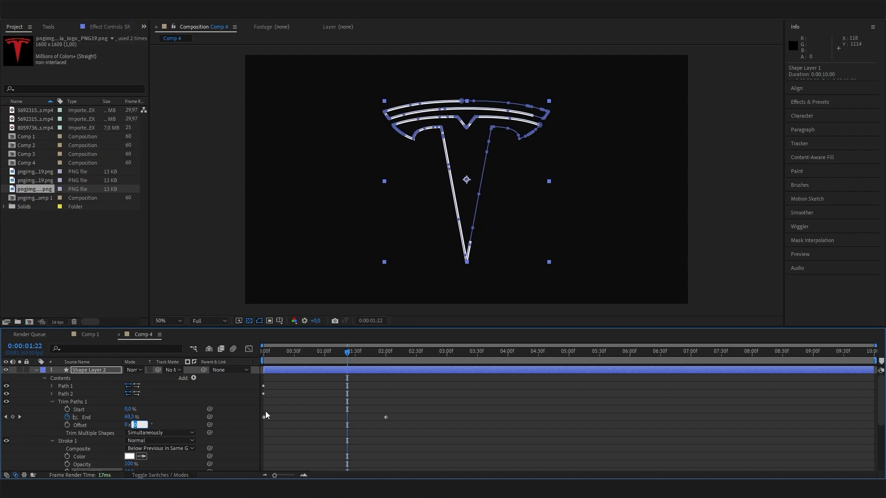
text(30)
key(Return)
click(137, 426)
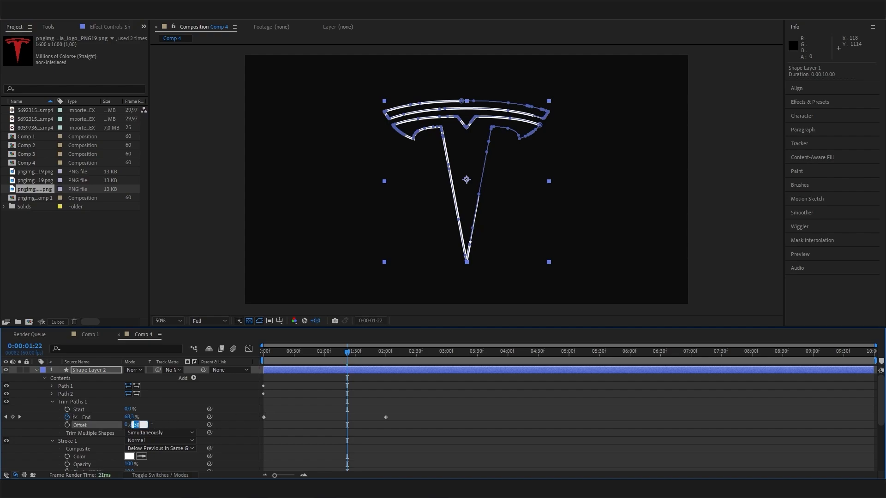
text(15)
key(Return)
click(187, 410)
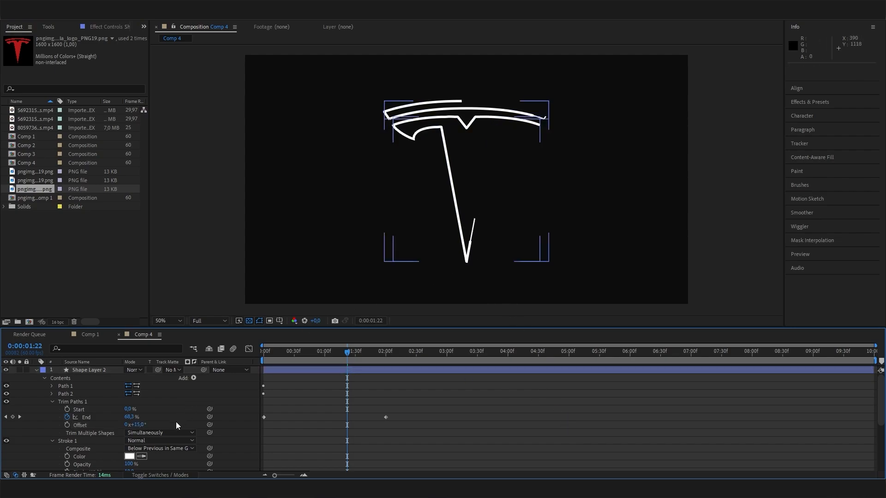
- Thin Shape Layer 2's stroke width further to 7
scroll(177, 424, down, 1)
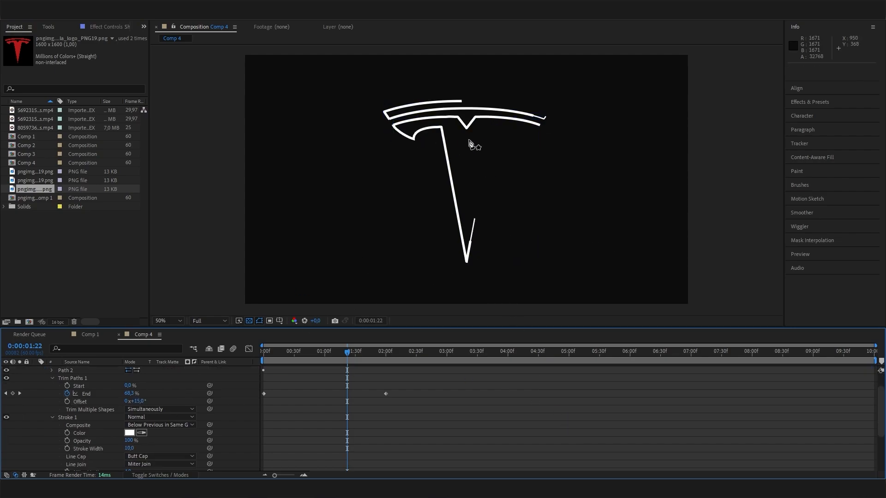
click(130, 448)
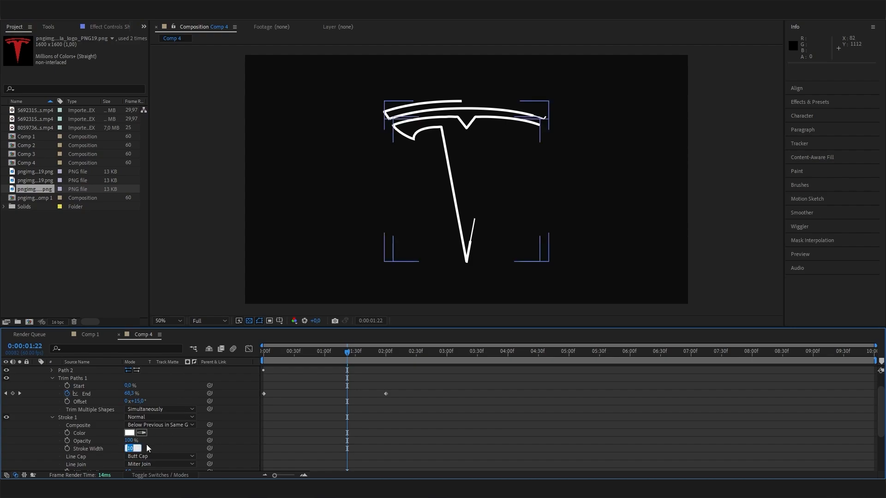
text(7)
key(Return)
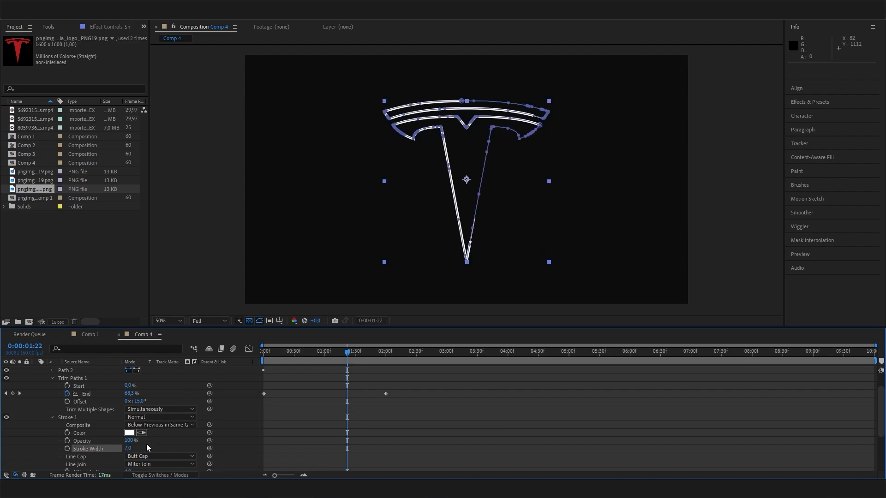
click(337, 457)
- Preview both outline strokes drawing the Tesla logo from the start of Comp 4
key(Home)
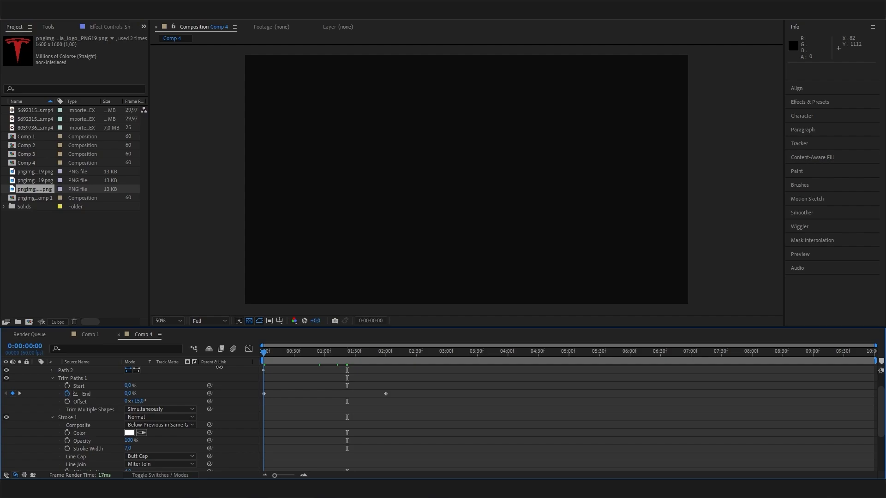
key(space)
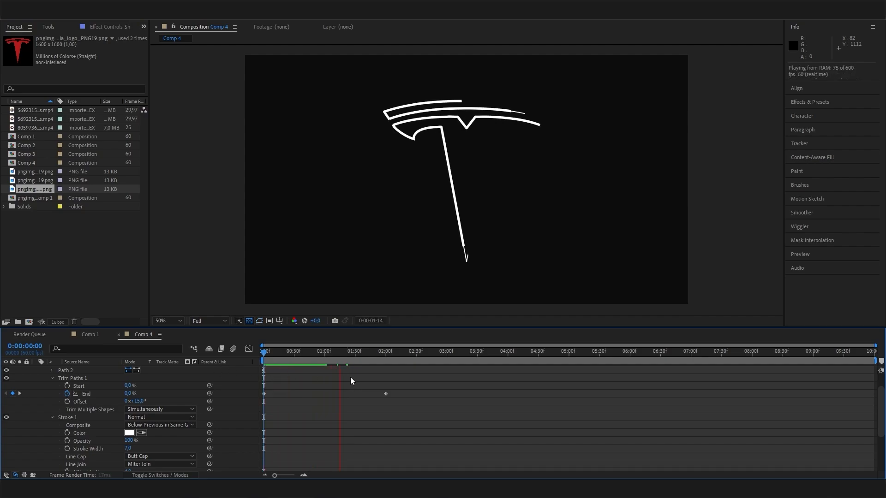
key(space)
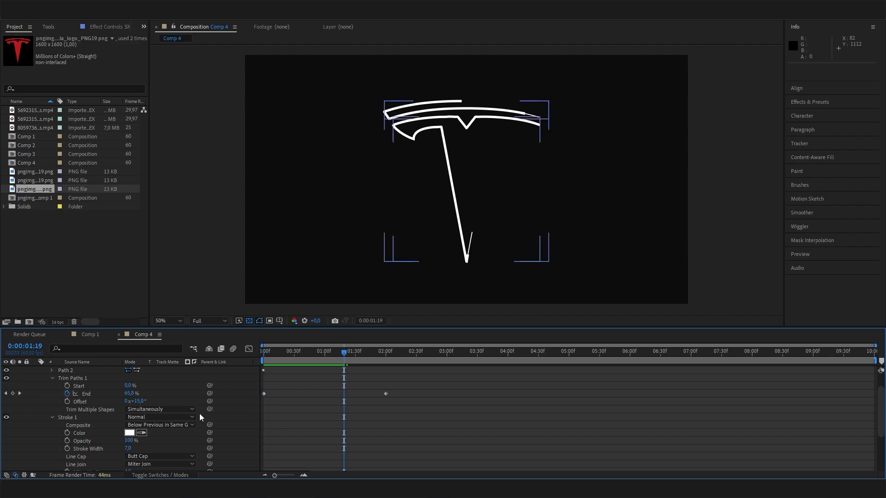
scroll(88, 415, up, 1)
- Toggle Shape Layer 2 off and on, re-preview from 0:00:00:25, and collapse its properties
click(6, 371)
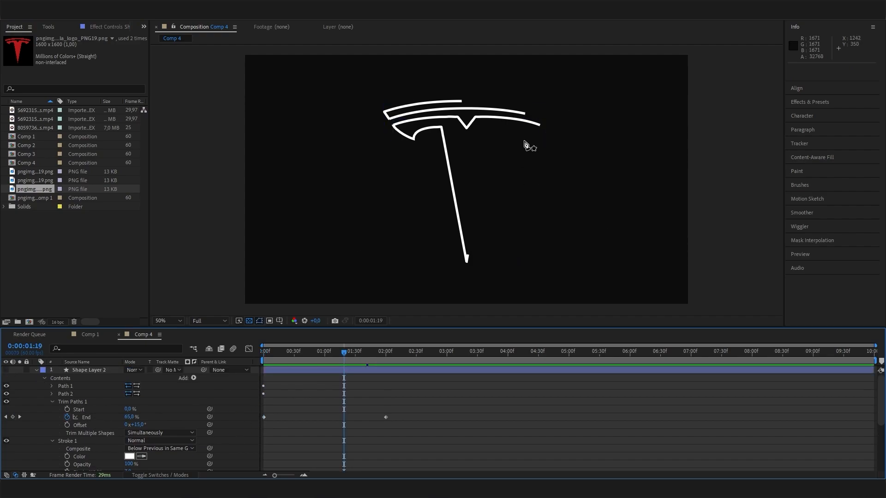
click(6, 371)
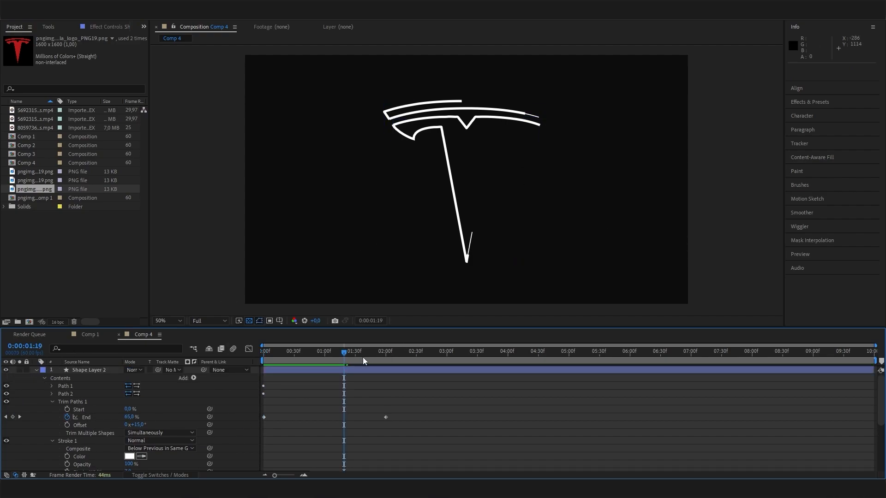
drag(359, 355, 289, 374)
key(space)
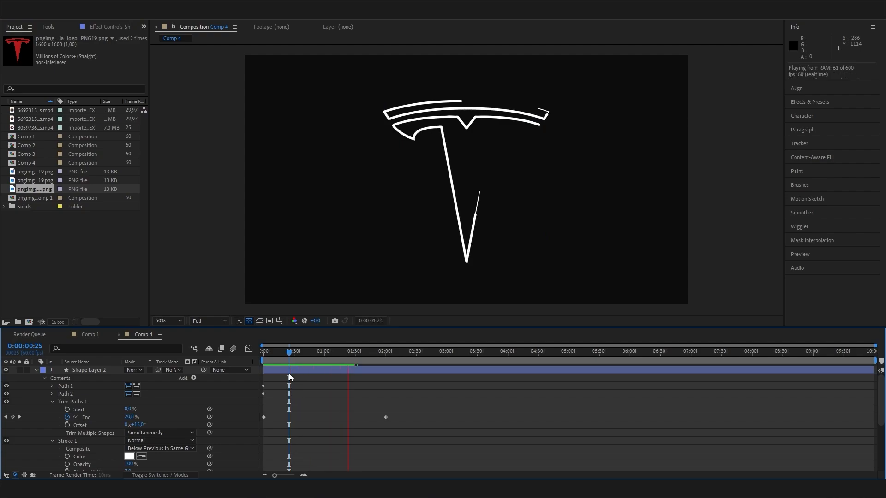
key(space)
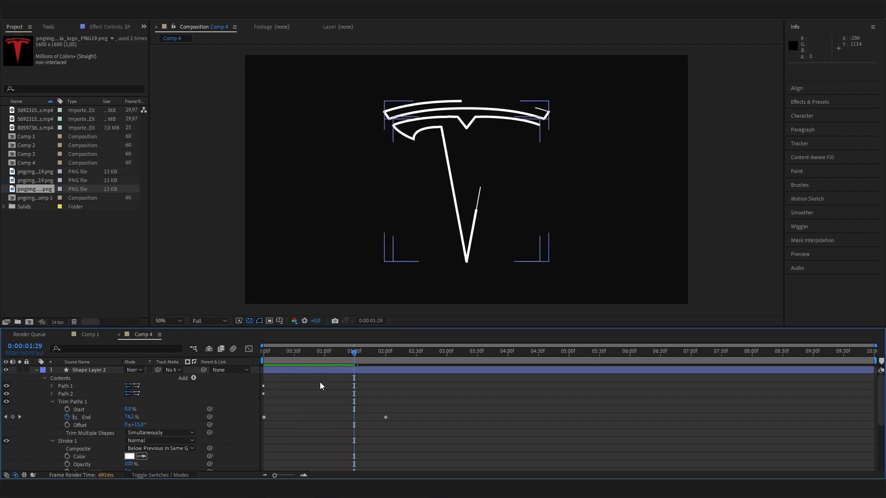
click(37, 371)
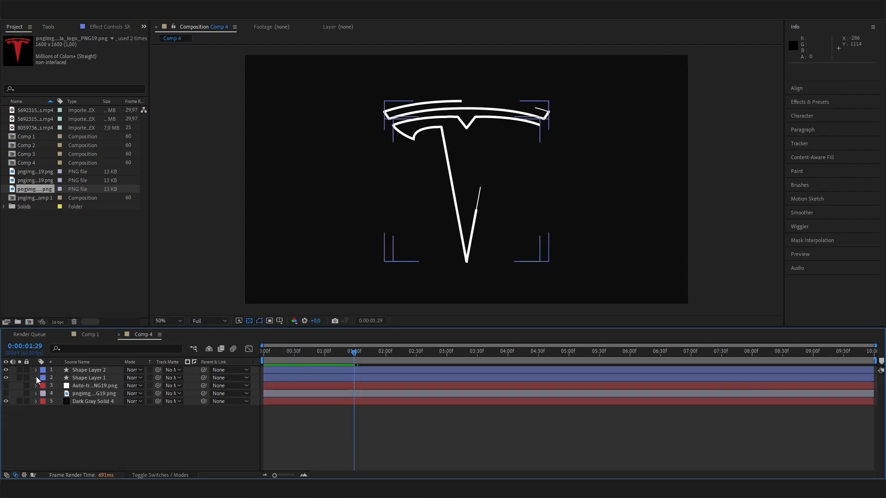
- Duplicate Shape Layer 1 with Ctrl+D to create Shape Layer 3
click(36, 378)
click(36, 378)
click(84, 377)
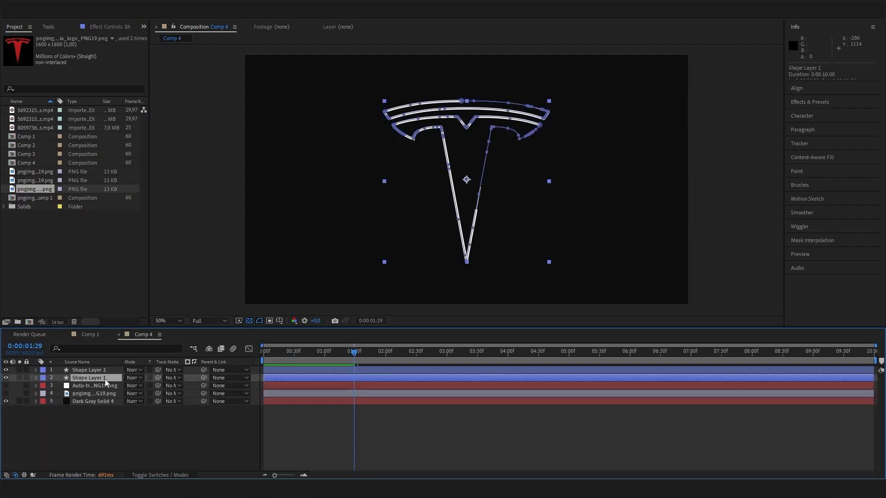
key(ctrl+d)
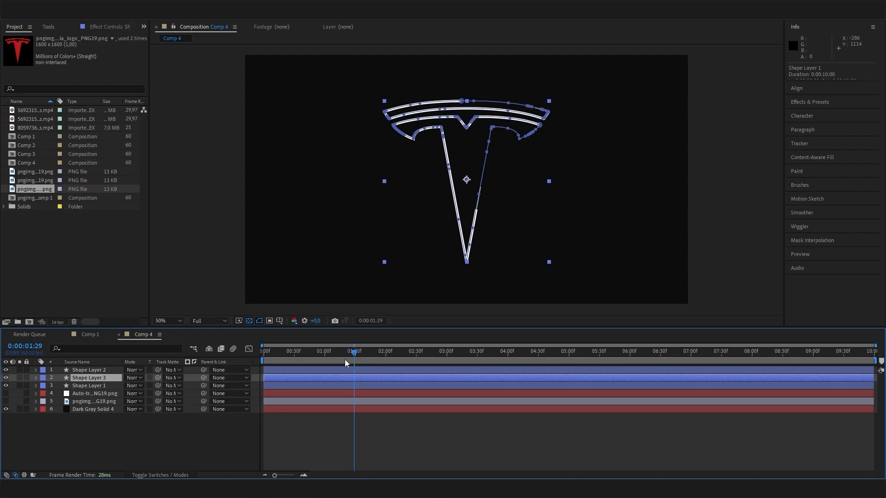
- Delete Stroke 1 from Shape Layer 3's contents
click(36, 378)
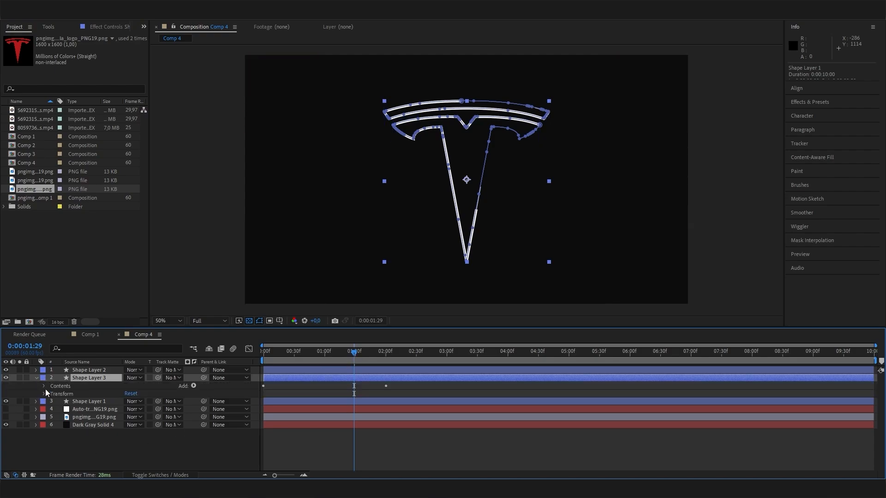
click(44, 386)
click(76, 417)
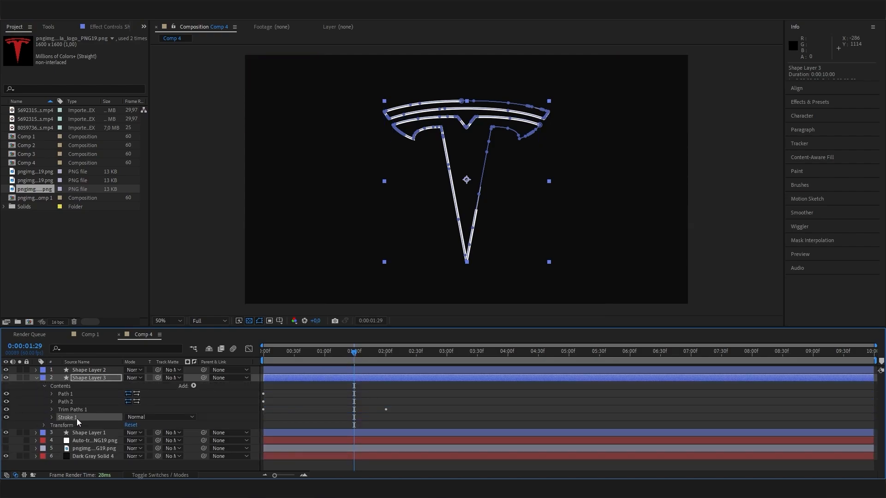
key(Delete)
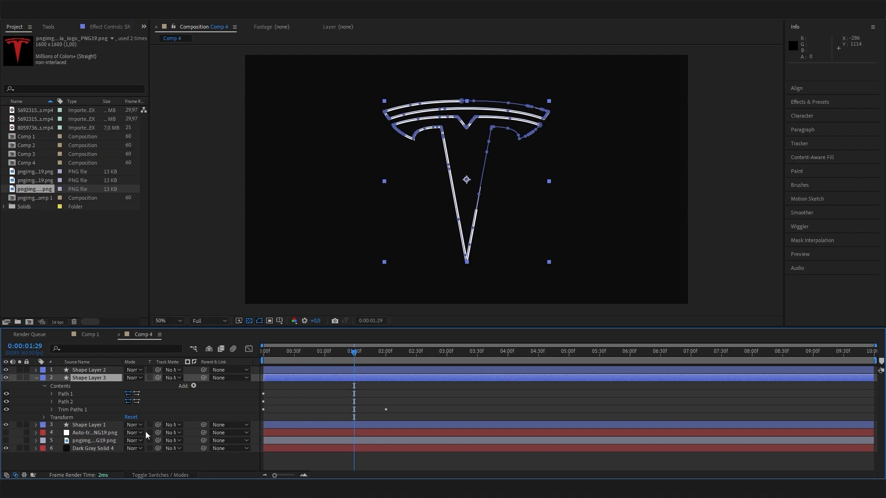
- Remove Shape Layer 3's trim paths and add a Fill to its contents
click(92, 410)
key(Delete)
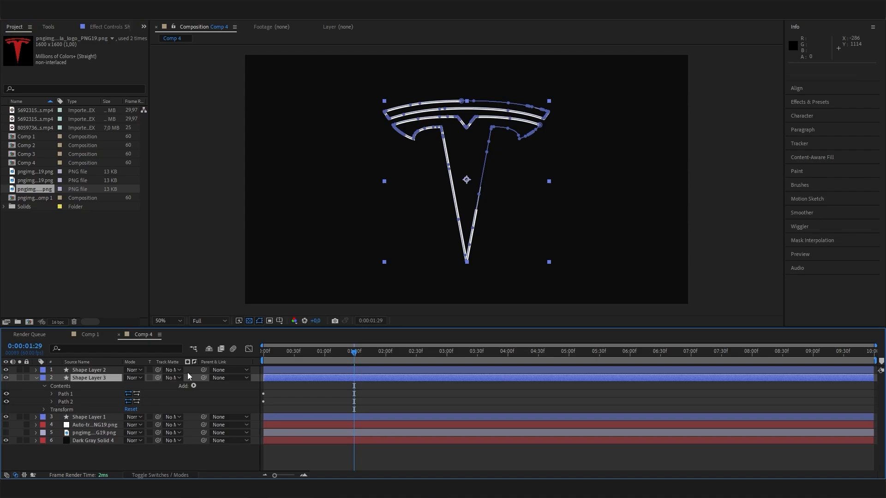
click(193, 386)
click(240, 242)
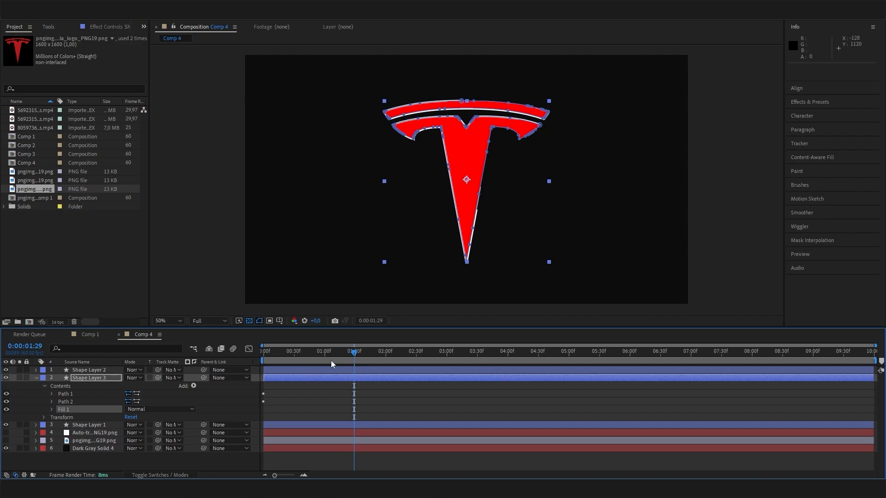
- At 0:00:01:23, set Shape Layer 3's Fill 1 colour to white and reselect the layer
click(349, 353)
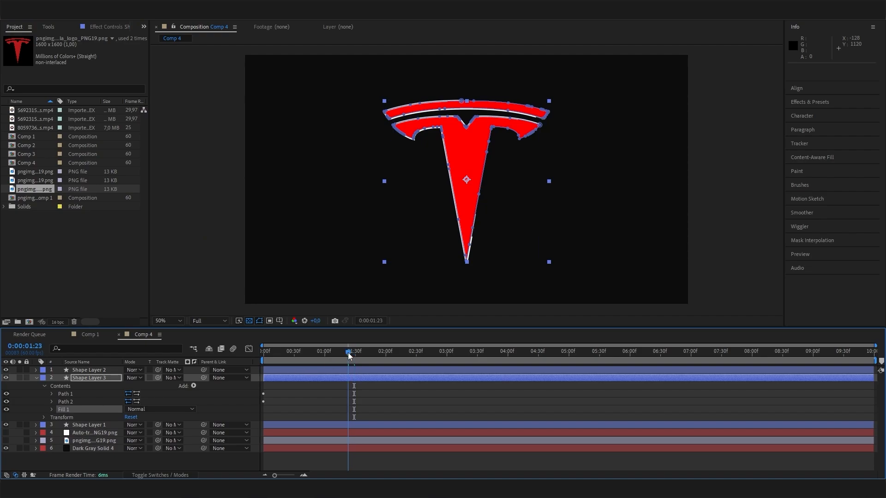
click(51, 411)
click(129, 434)
drag(34, 35, 2, 23)
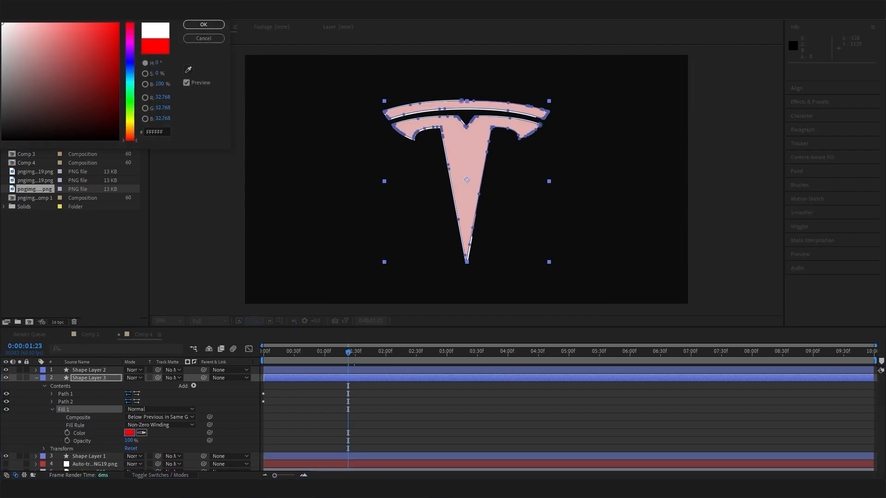
click(203, 24)
click(498, 402)
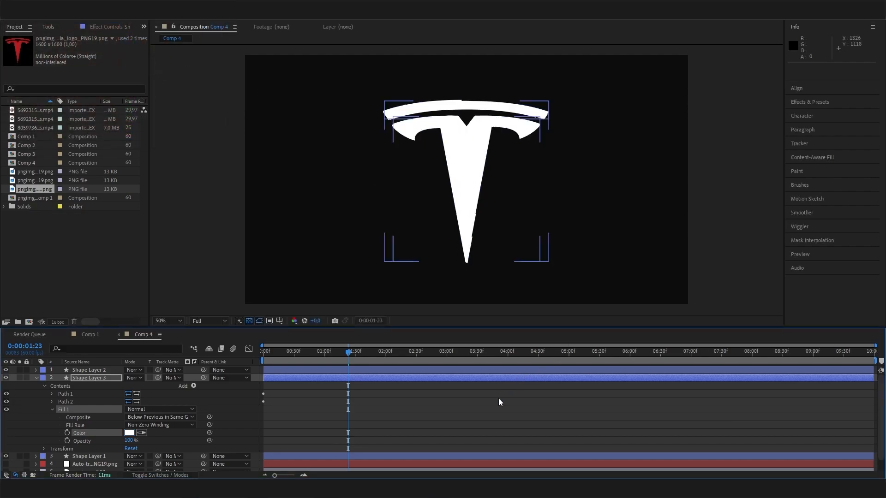
click(87, 378)
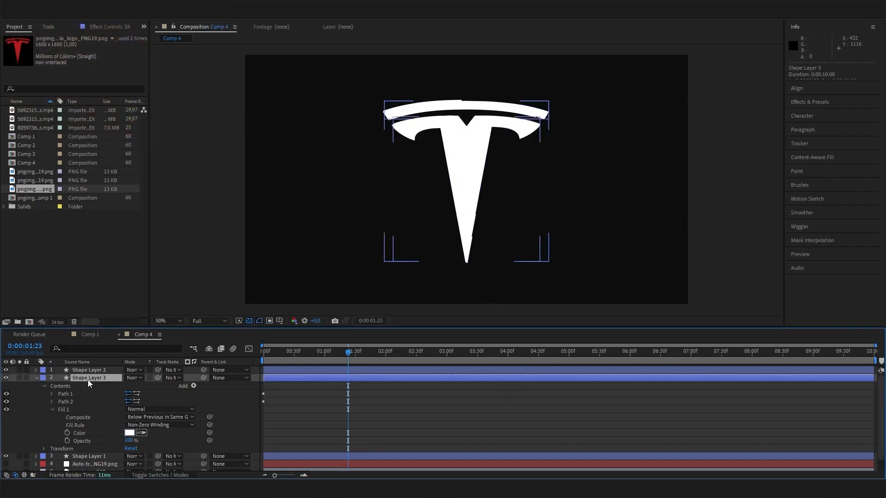
- Hide Shape Layer 3 to check the outlines near 0:00:01:45, then show and select it again
click(7, 378)
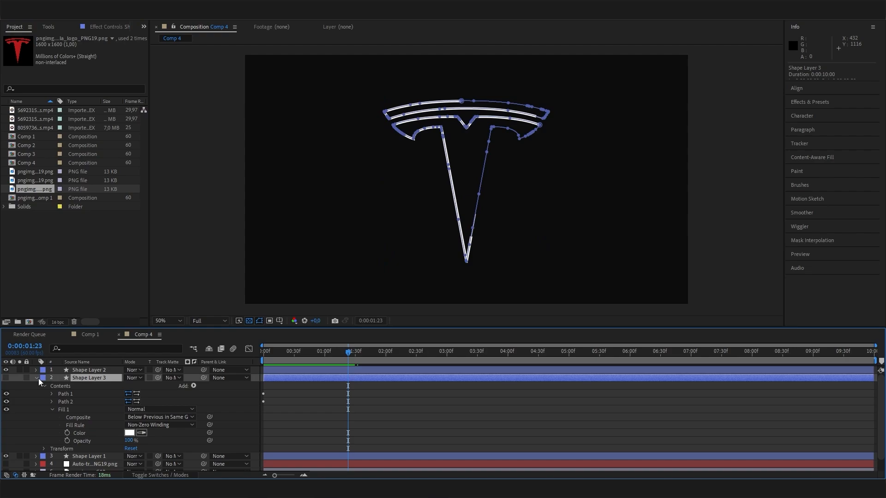
click(37, 379)
mouse_move(359, 354)
mouse_down()
mouse_move(344, 353)
mouse_move(388, 353)
mouse_move(373, 343)
mouse_up()
click(396, 450)
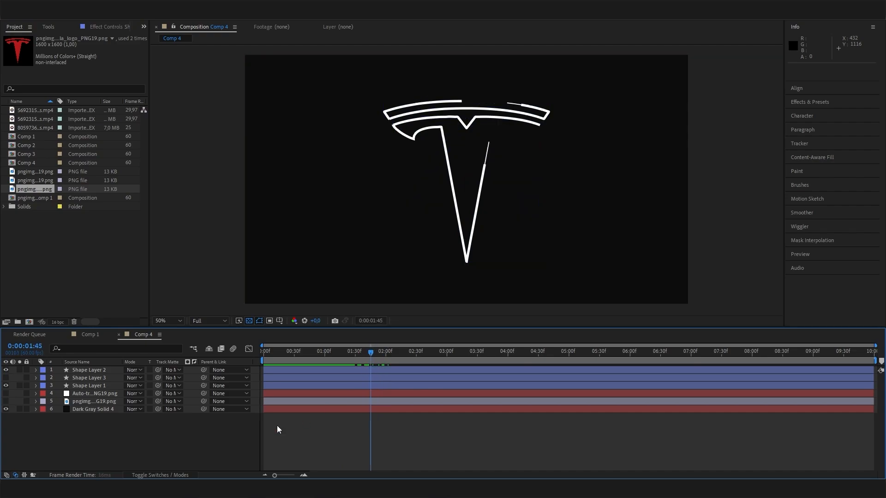
click(5, 377)
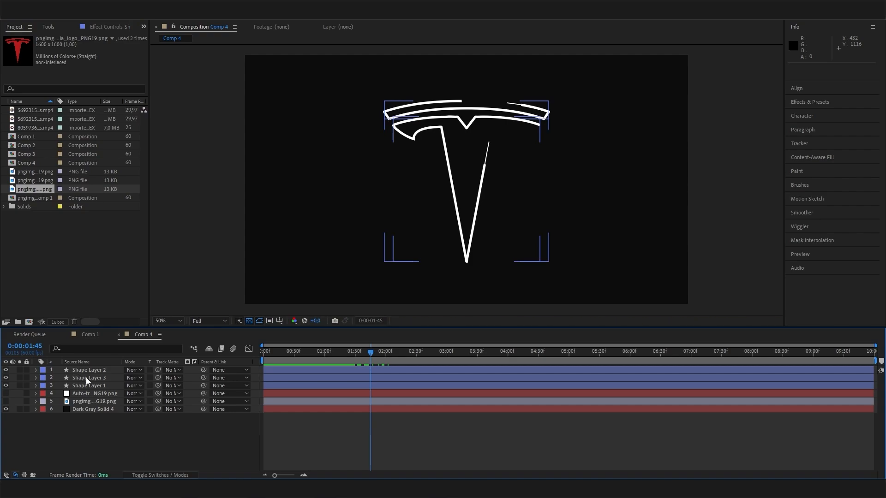
click(86, 377)
- Keyframe Shape Layer 3's Opacity at 0% at 0:00:01:45
key(t)
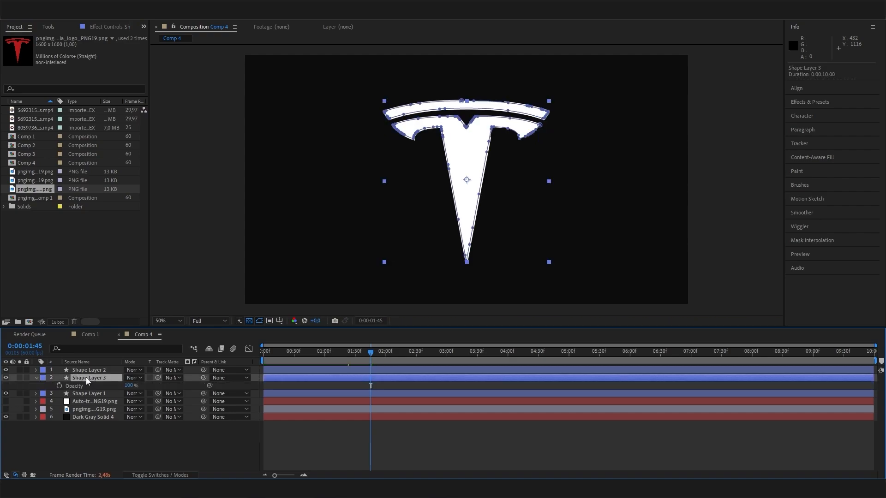
click(131, 385)
text(0)
key(Return)
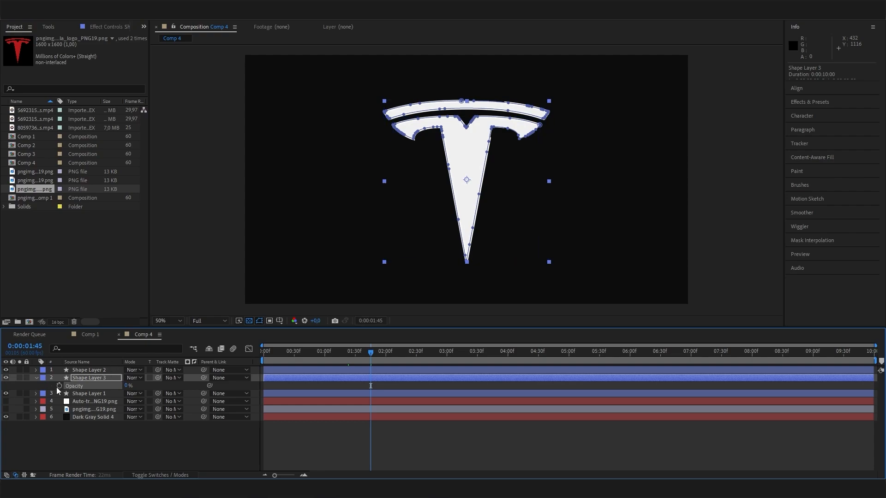
click(59, 386)
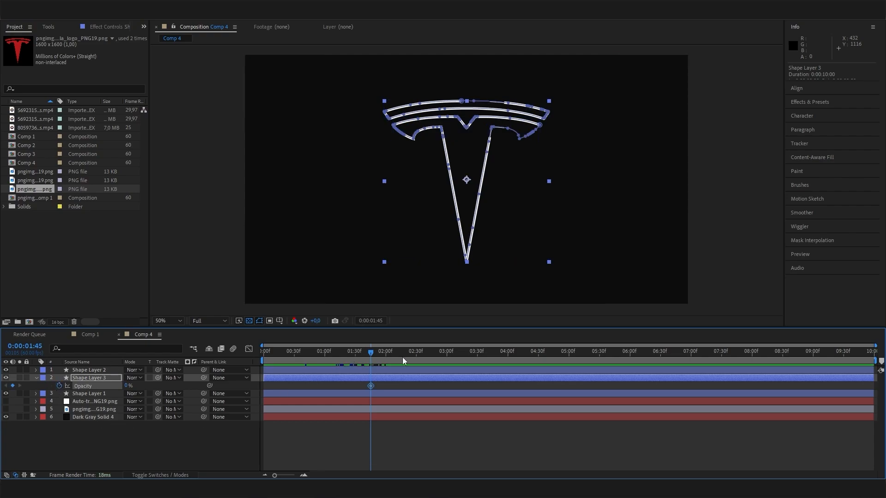
- Raise Opacity at 0:00:03:00 for a second keyframe, then preview the fade-in from the start
drag(384, 356, 447, 355)
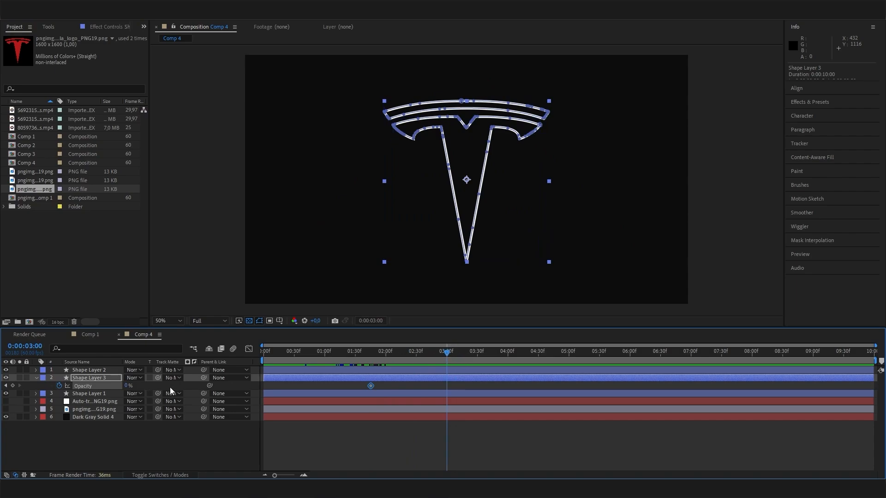
click(405, 380)
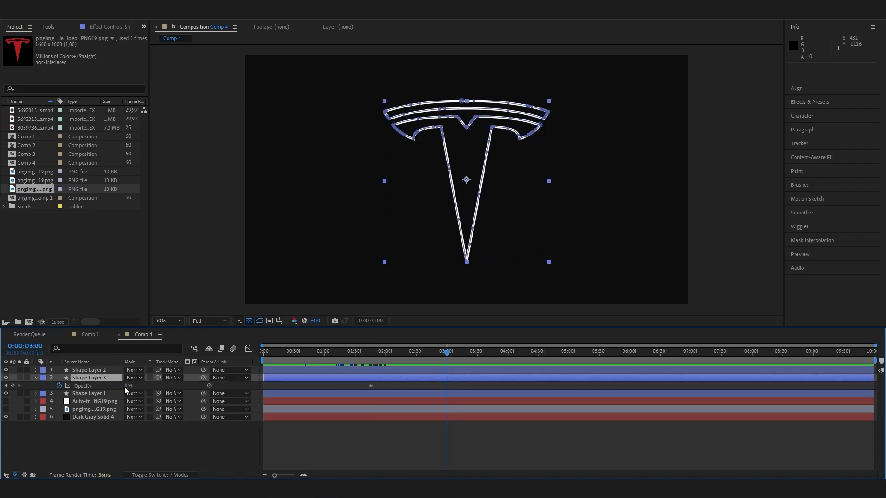
drag(126, 386, 222, 387)
drag(453, 355, 245, 372)
key(space)
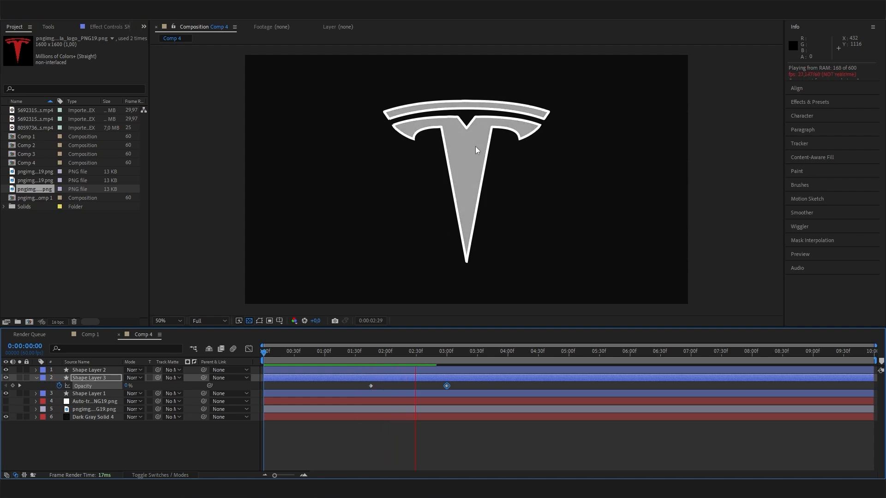
key(space)
key(space)
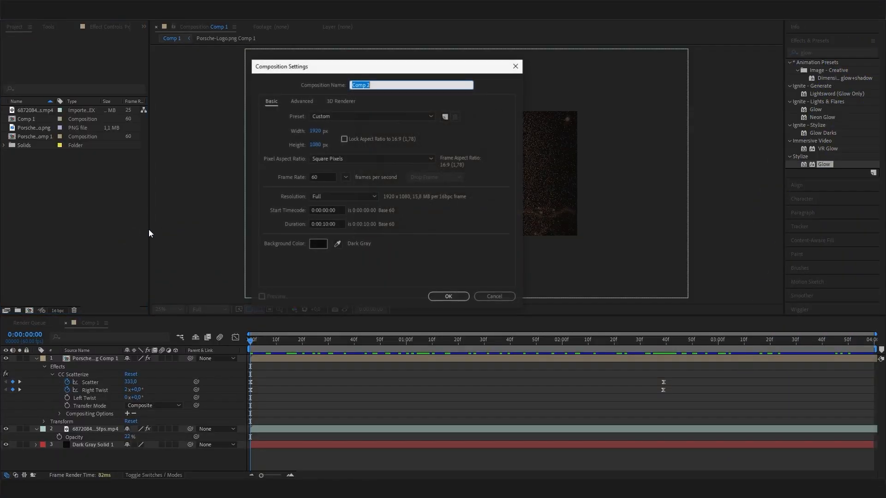
- Confirm the 1920×1080 Comp 2 and drag Porsche-Logo.png from File Explorer into its timeline
click(448, 296)
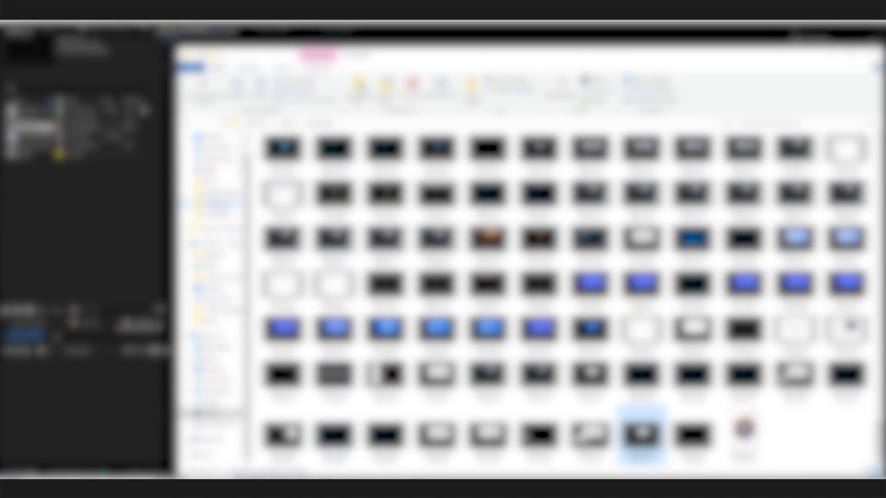
scroll(401, 362, down, 10)
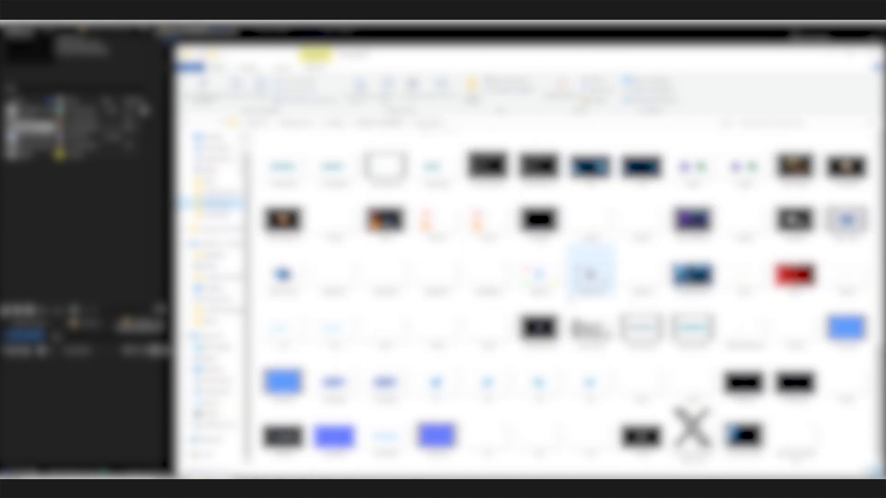
scroll(486, 353, up, 3)
drag(539, 277, 99, 396)
drag(99, 396, 93, 410)
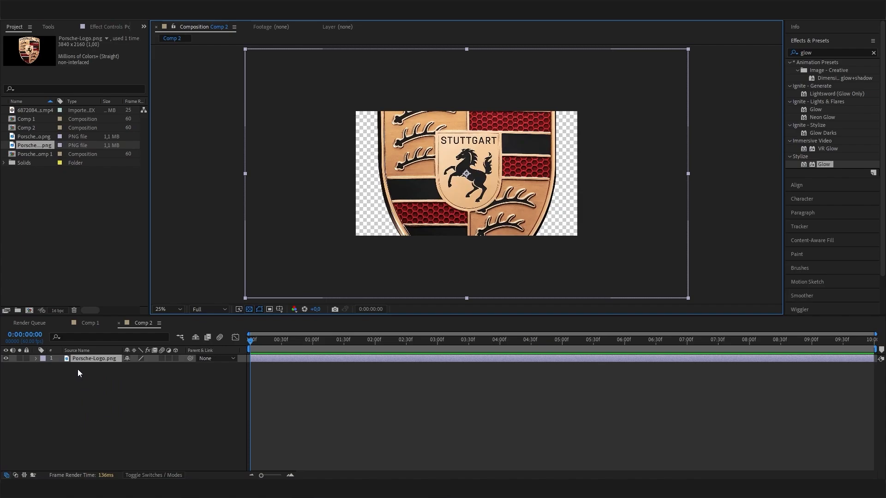
- Scale the Porsche logo layer to 34%, zooming the viewer to 50%
click(84, 359)
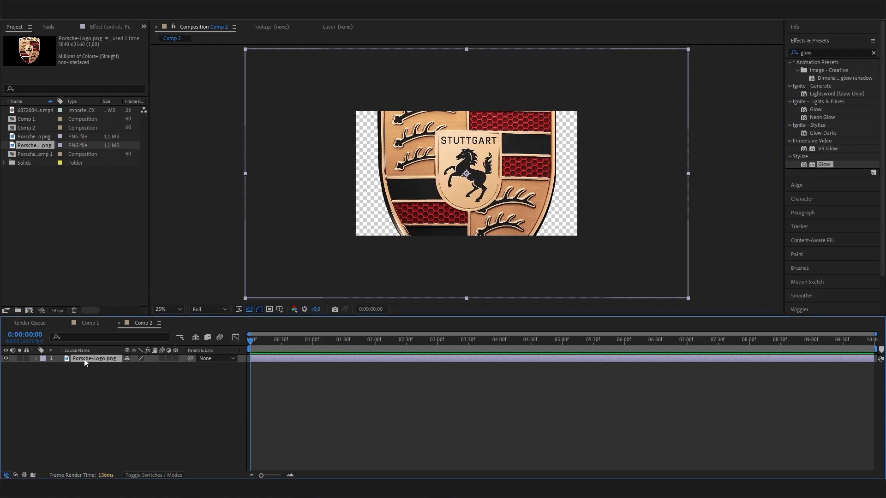
key(s)
drag(154, 368, 126, 368)
key(period)
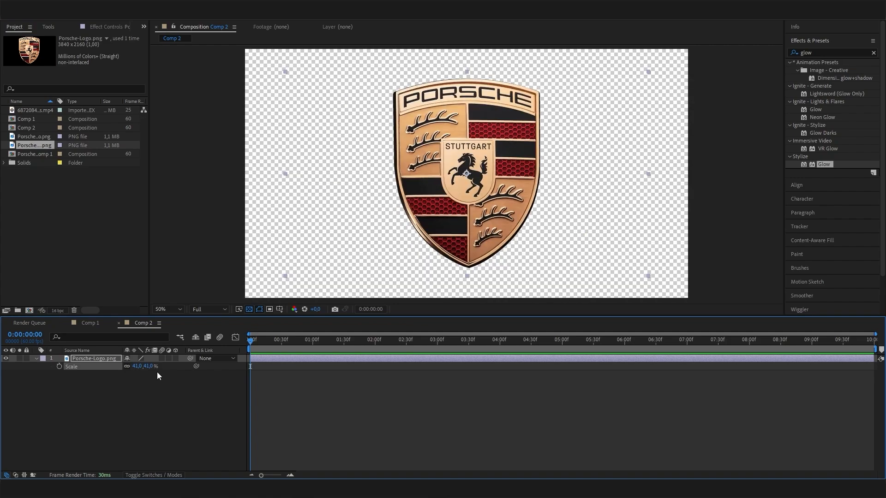
text(34)
key(Return)
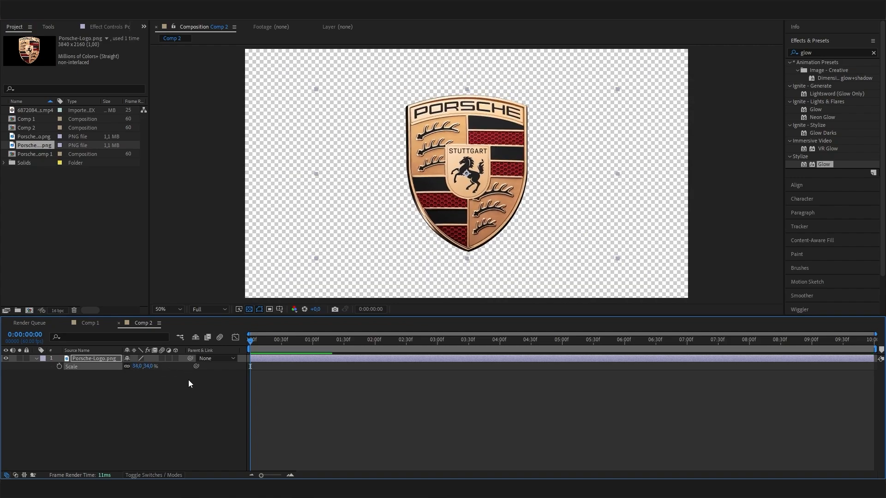
click(176, 396)
- Pre-compose the logo as Porsche-Logo.png Comp 2, moving all attributes into it
right_click(97, 358)
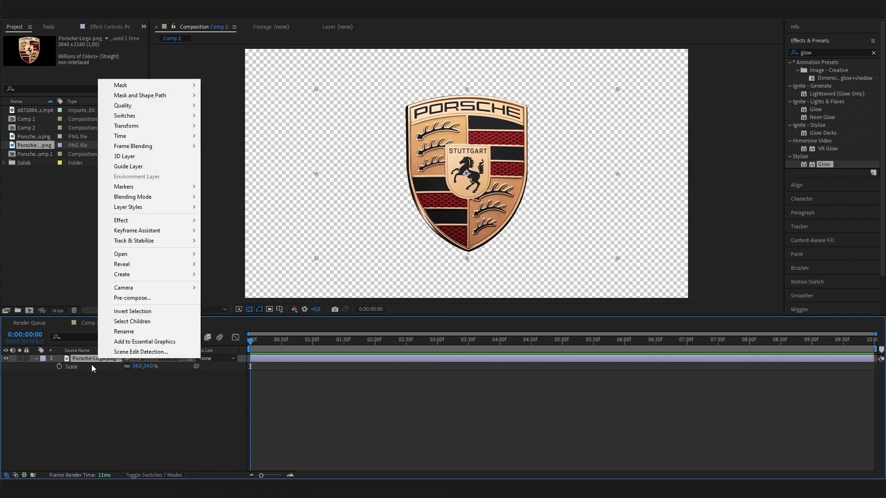
click(156, 299)
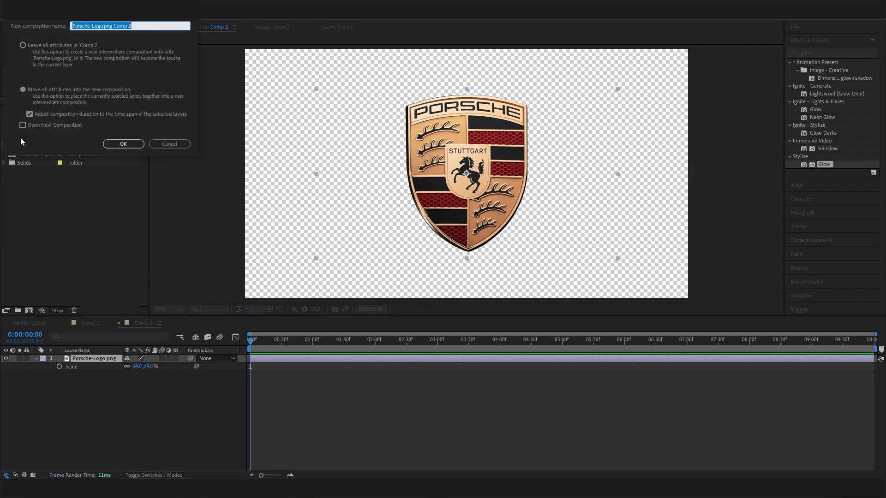
click(23, 89)
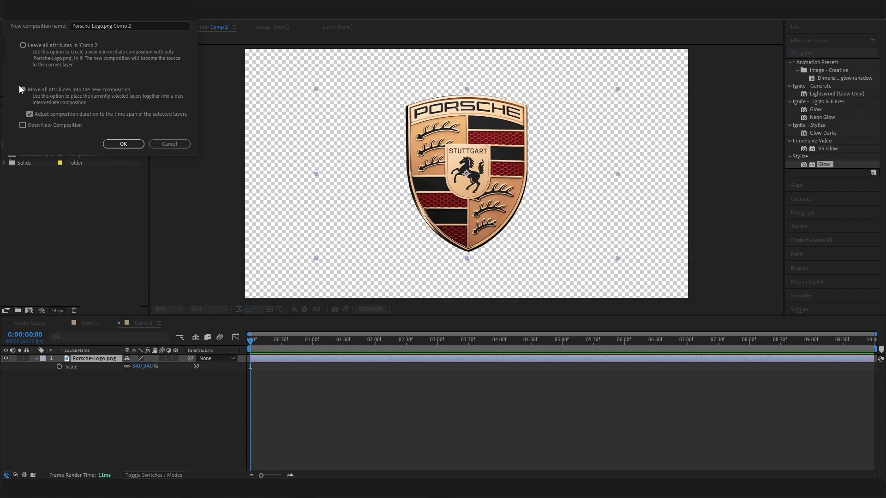
click(23, 45)
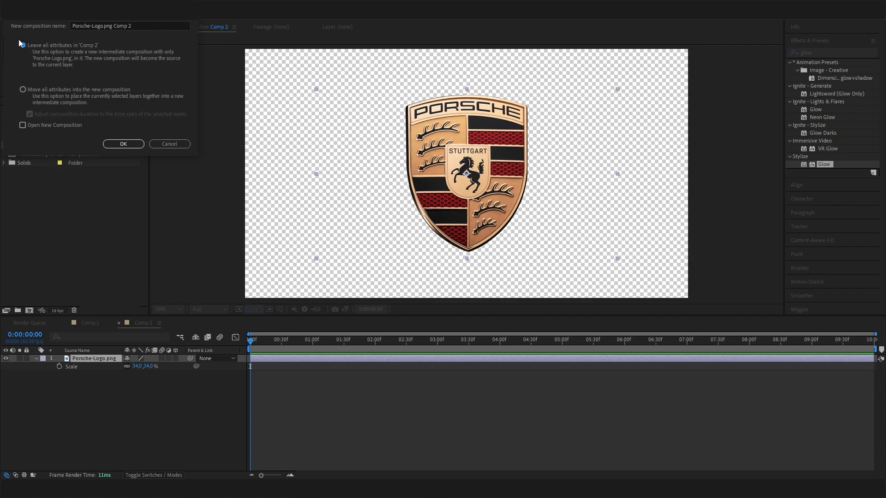
click(23, 89)
click(121, 144)
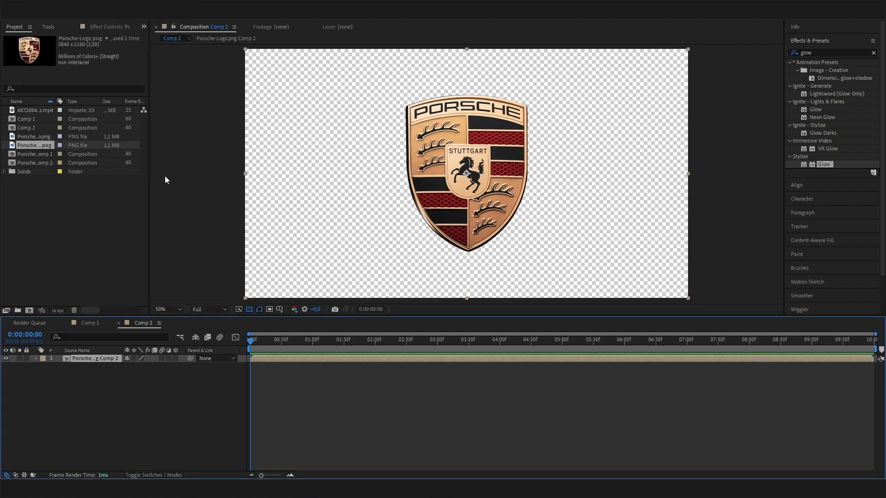
- Add a Dark Gray Solid 2 layer and place it beneath the Porsche logo precomp
click(123, 376)
right_click(118, 381)
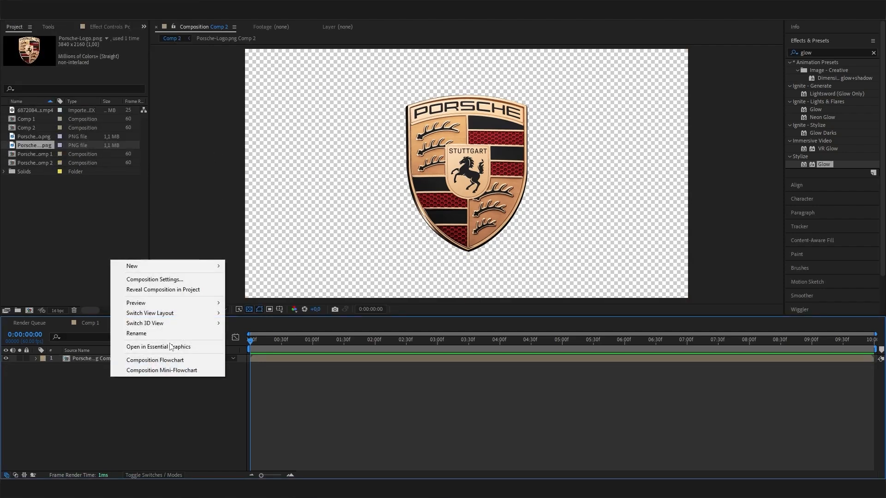
mouse_move(164, 267)
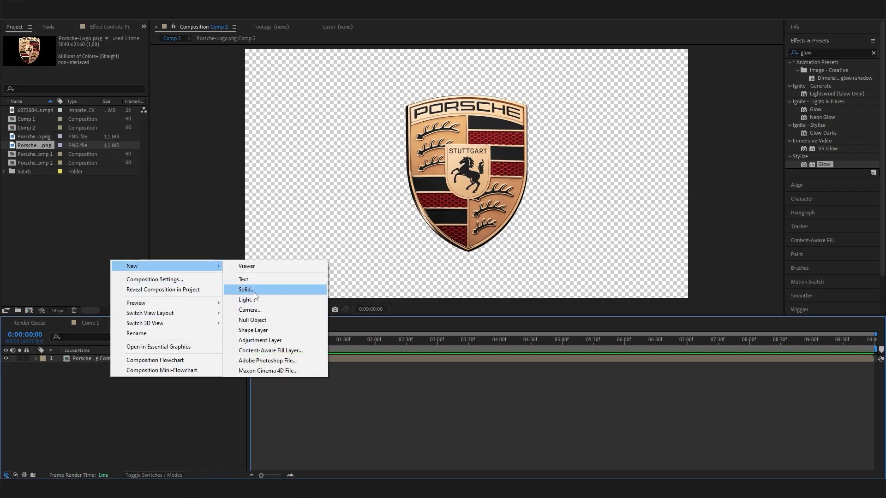
click(246, 289)
click(143, 187)
drag(97, 358, 102, 377)
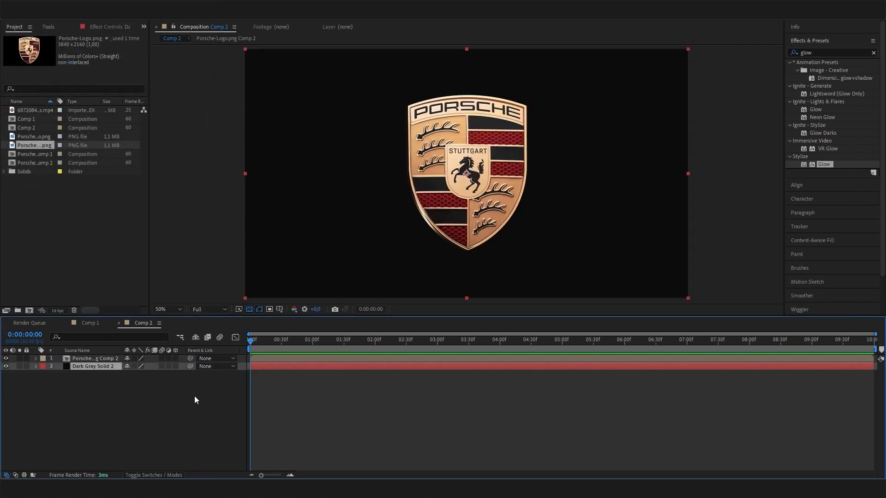
click(82, 359)
click(825, 52)
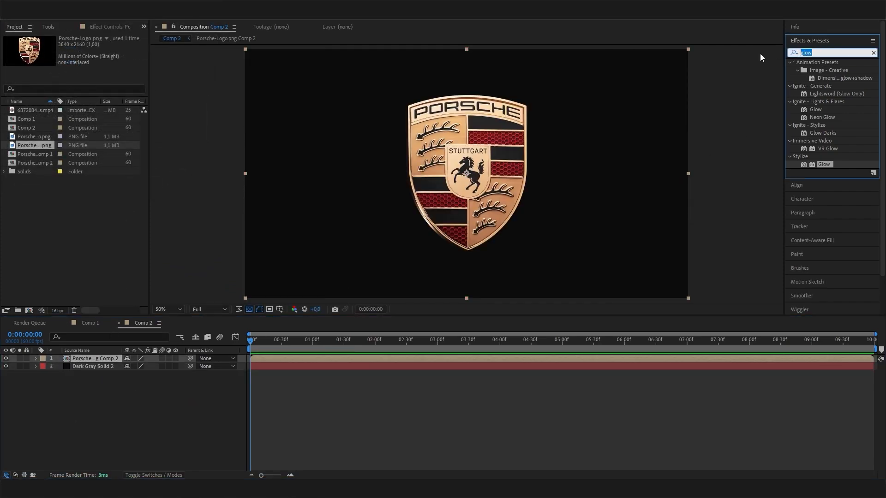
- Search for CC Scatterize and apply it to the Porsche logo layer
key(BackSpace)
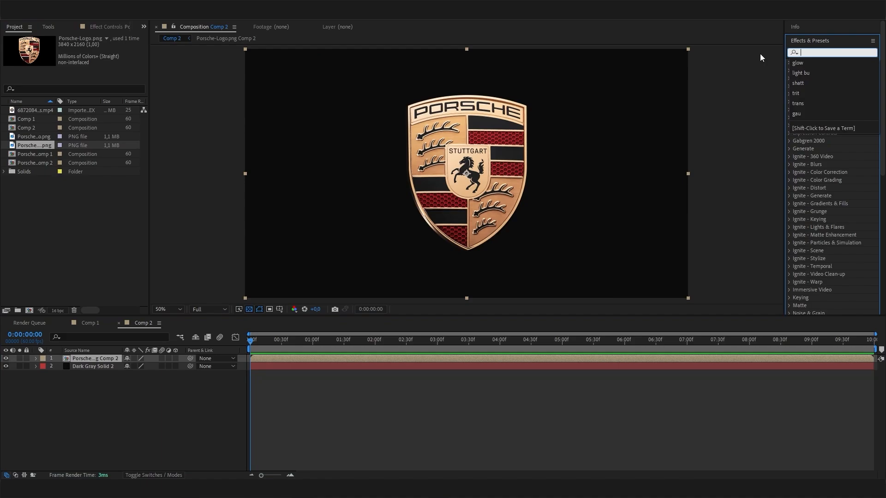
text(scatt)
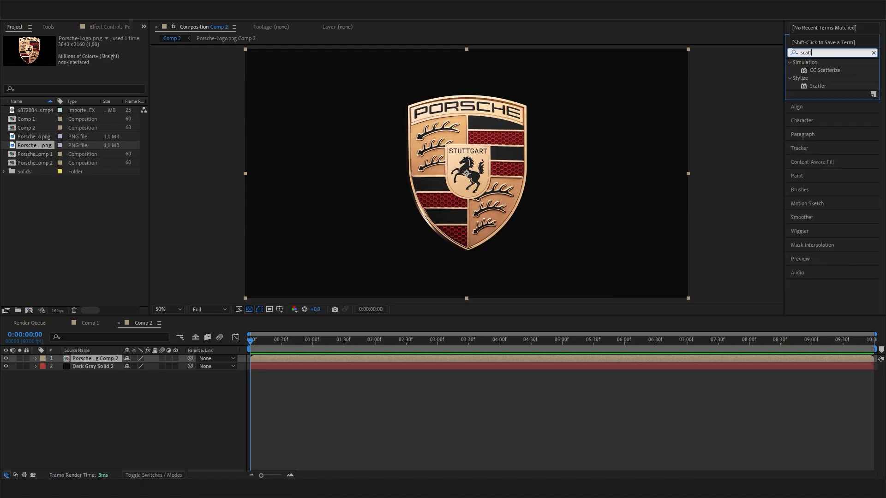
click(829, 71)
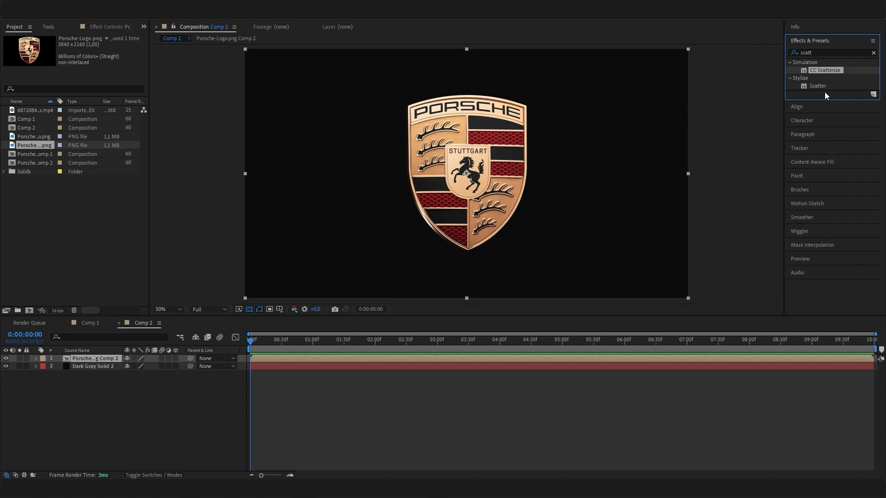
drag(818, 70, 104, 359)
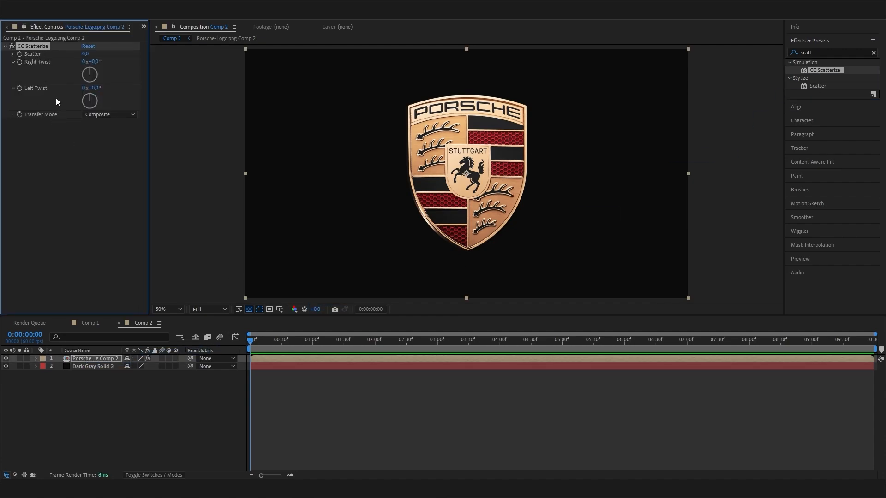
- Try out various Scatter and Right Twist amounts, then reset both to 0
drag(274, 350, 477, 342)
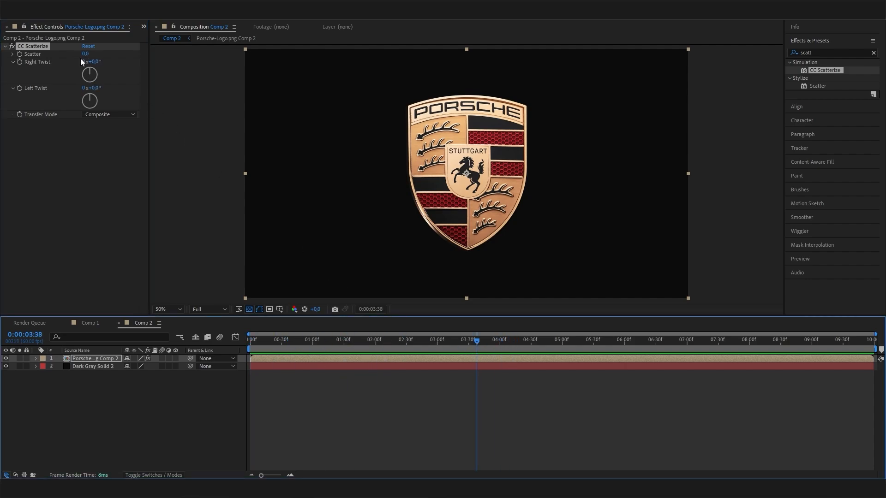
drag(84, 54, 131, 165)
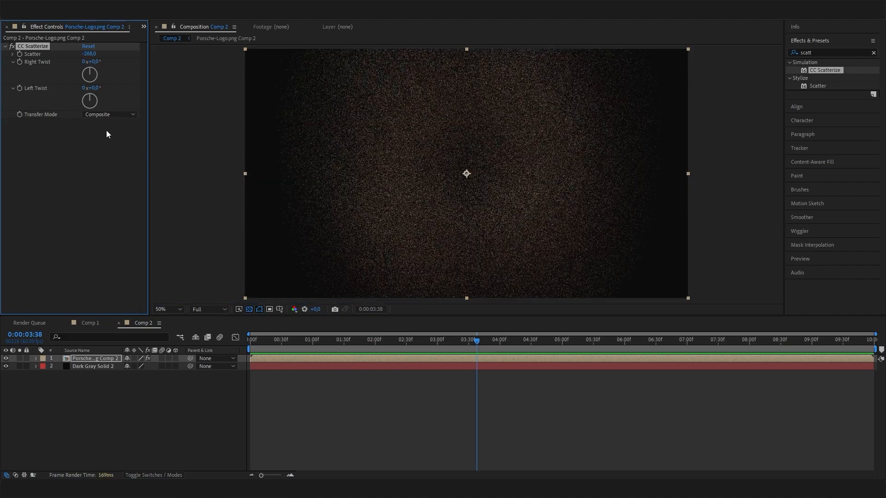
drag(91, 74, 73, 103)
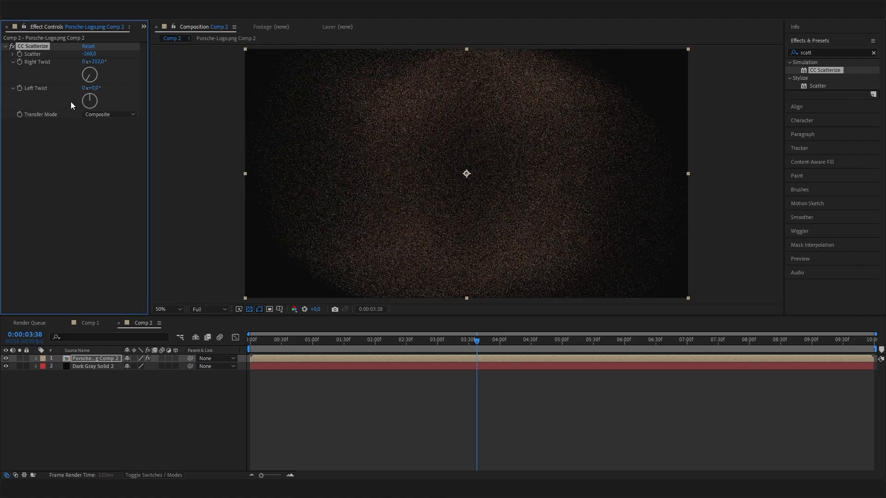
drag(89, 54, 347, 112)
click(88, 53)
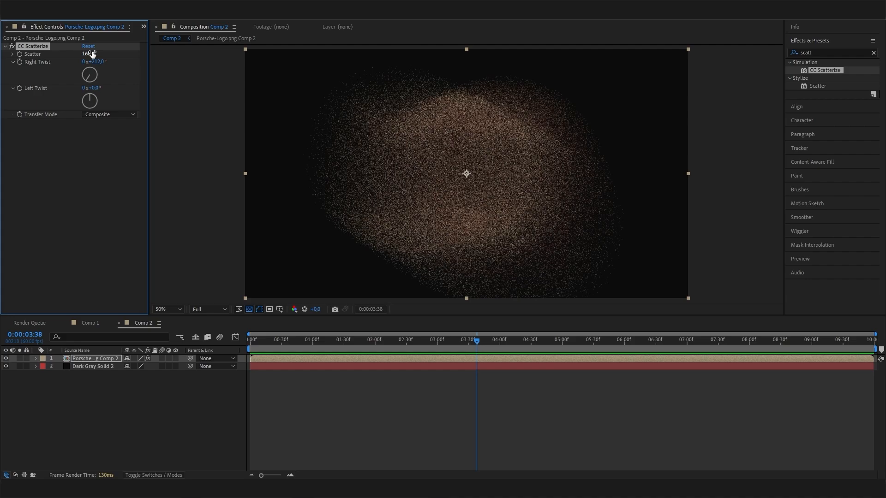
text(0)
key(Return)
click(94, 62)
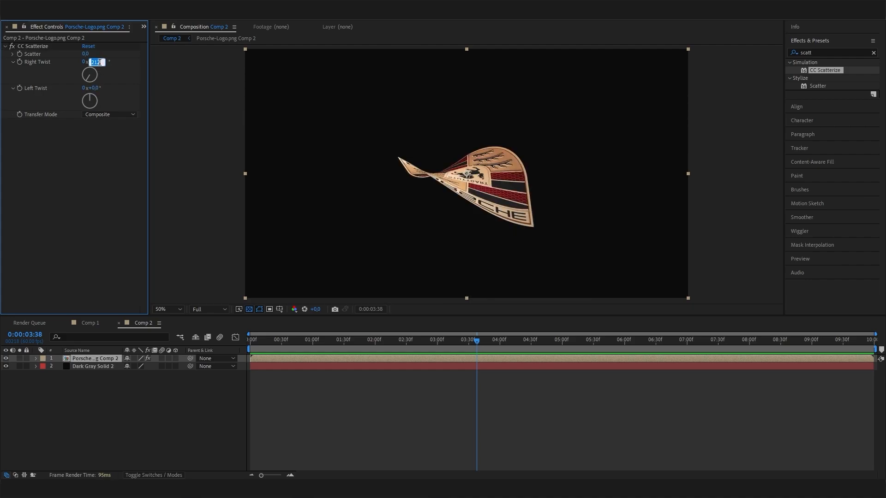
text(0)
key(Return)
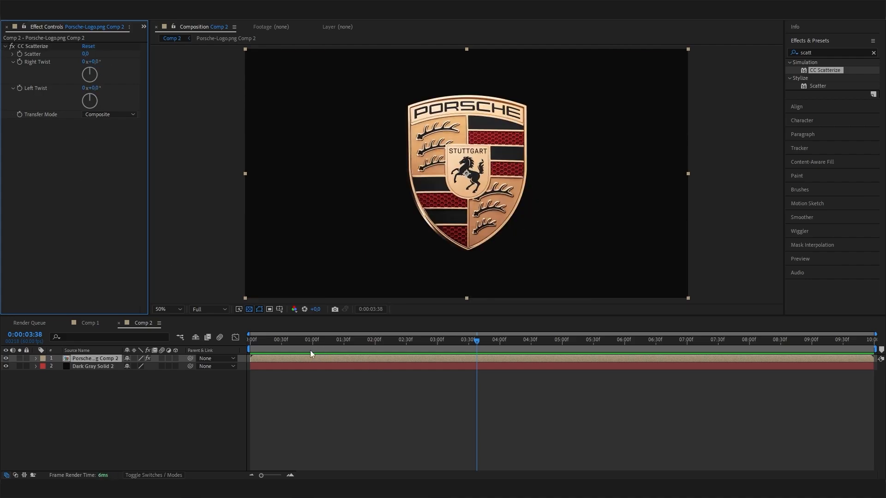
- Keyframe Scatter at 0 around 2 seconds, then set Scatter to 500 at the start
drag(281, 343, 376, 353)
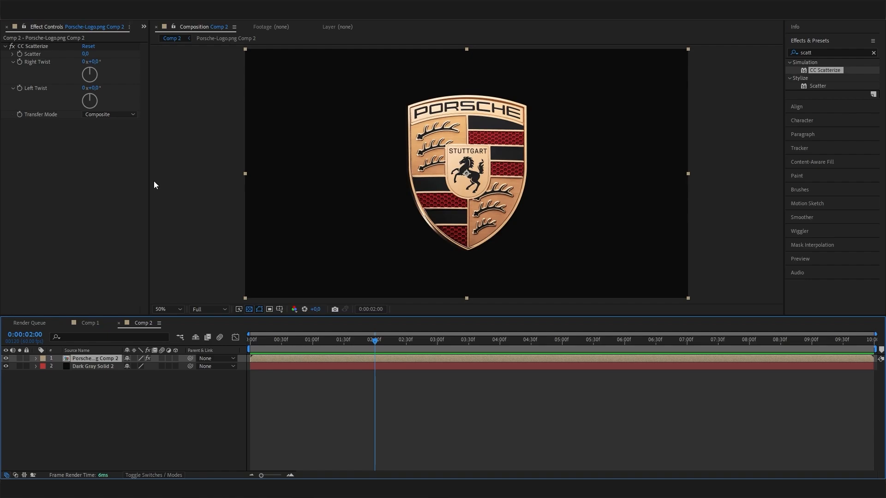
click(20, 52)
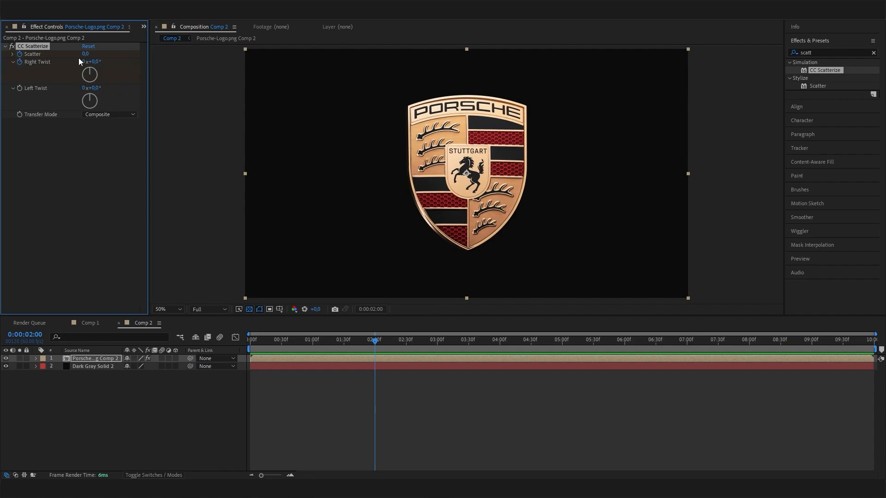
drag(375, 343, 203, 346)
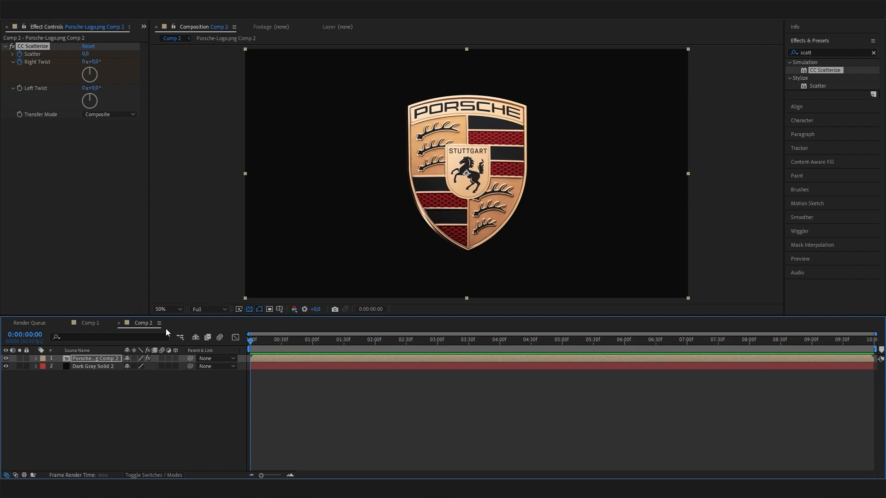
click(83, 54)
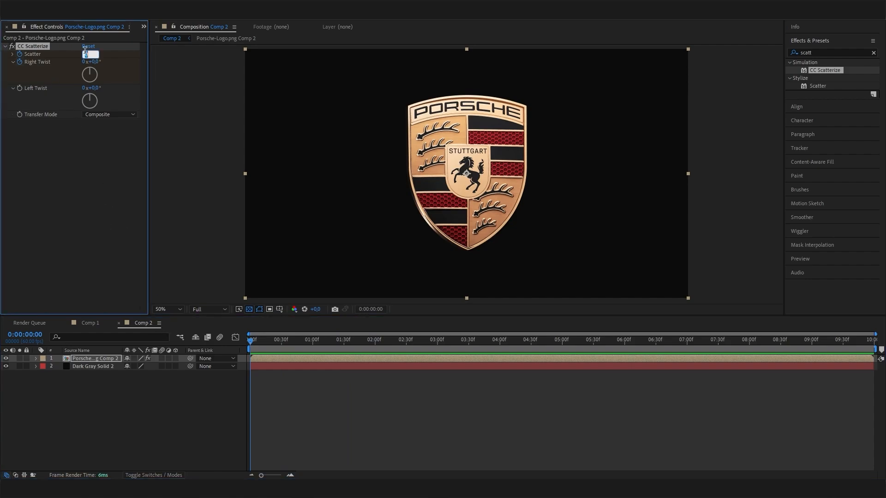
text(500)
key(Return)
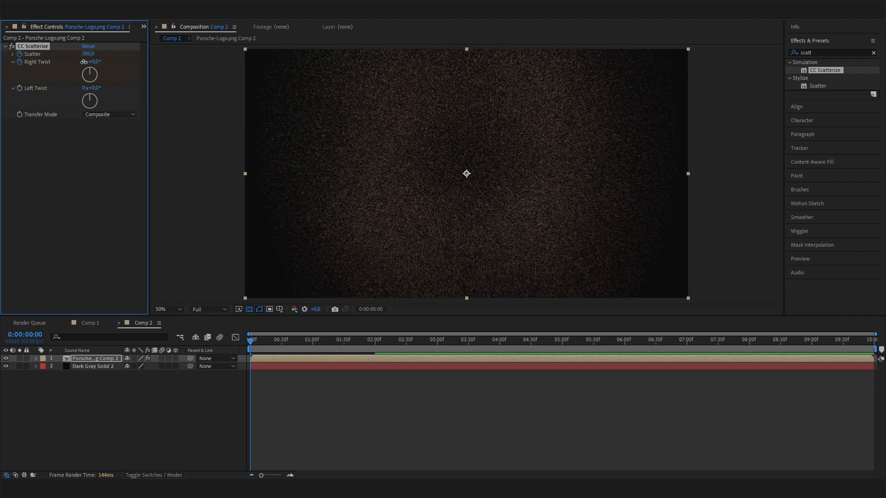
- Set Right Twist to 2 revolutions at the start and preview the particle animation
click(84, 62)
text(2)
key(Return)
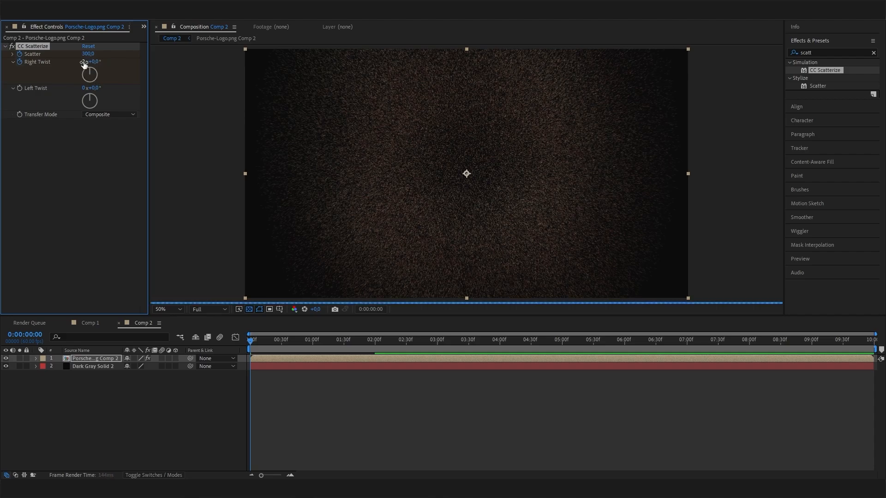
click(256, 342)
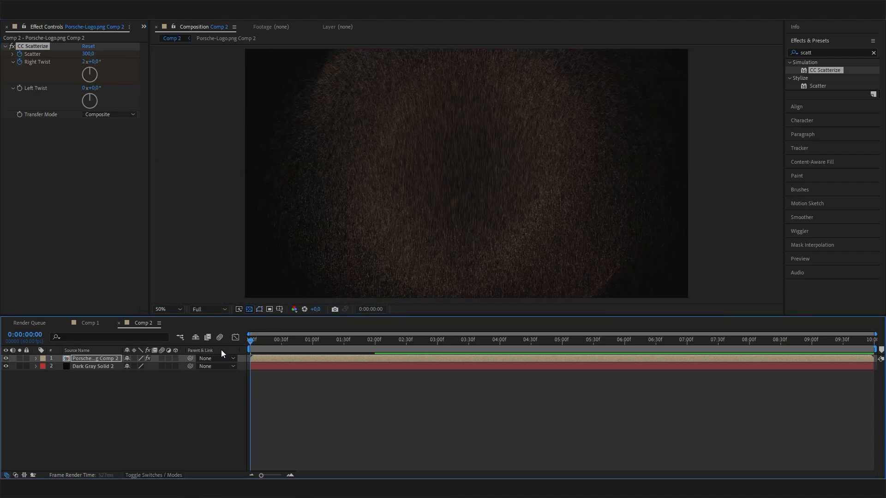
key(space)
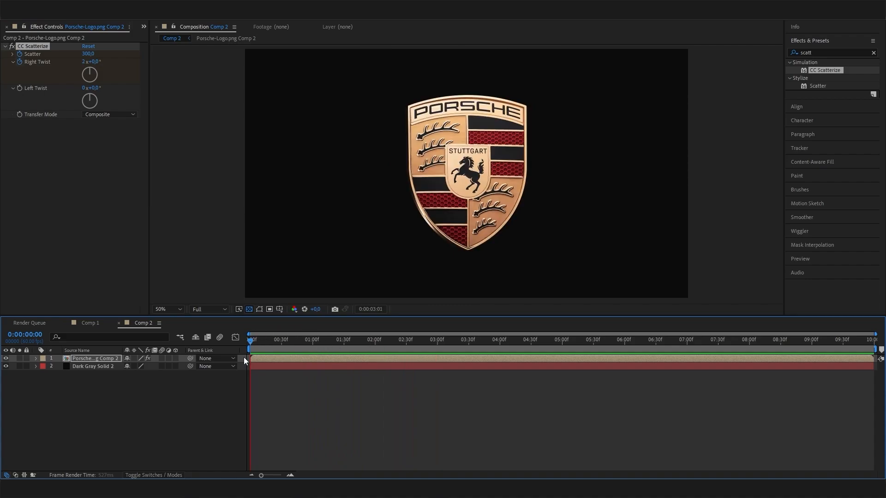
- Stop the preview and scrub to watch the crest re-form near two seconds
key(space)
drag(261, 347, 343, 344)
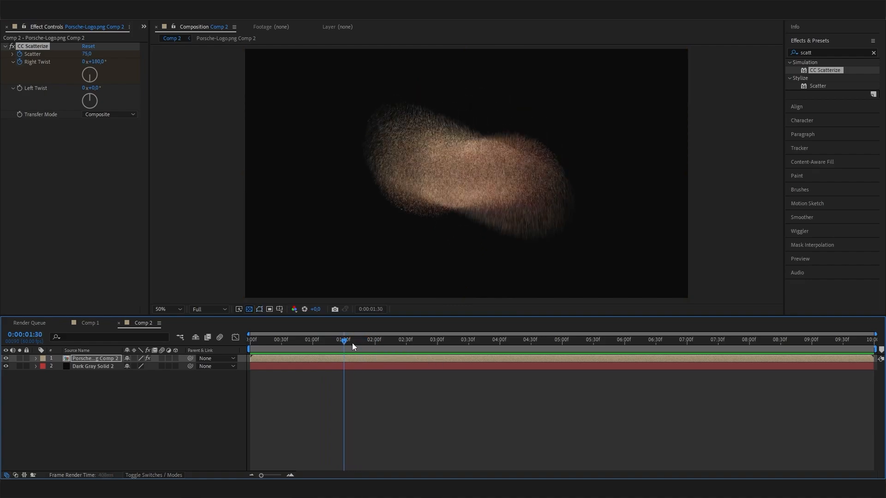
click(343, 362)
drag(339, 342, 367, 342)
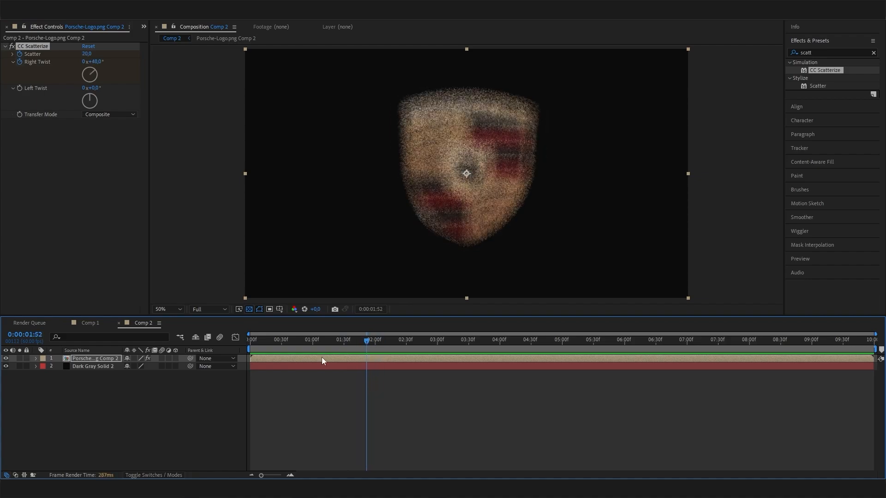
- Twirl open the logo layer's animated CC Scatterize properties and show them in the Graph Editor
click(36, 358)
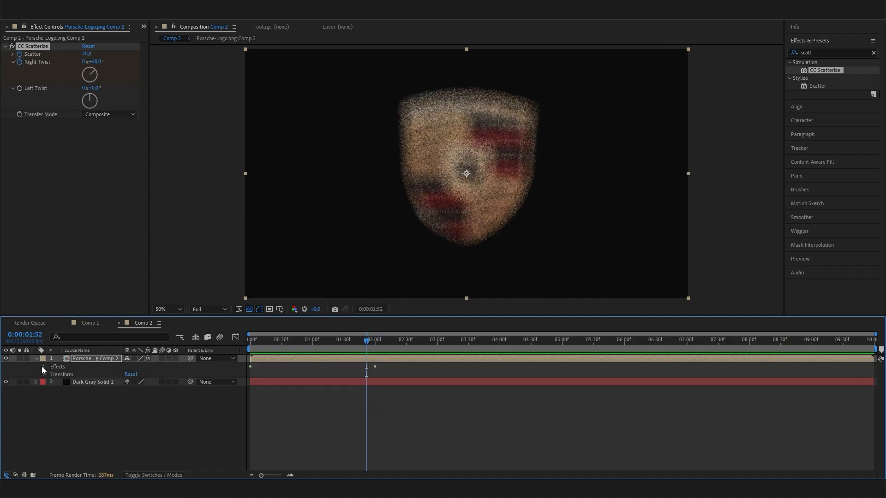
click(43, 367)
mouse_move(366, 342)
mouse_down()
mouse_move(310, 343)
mouse_move(393, 342)
mouse_move(369, 344)
mouse_up()
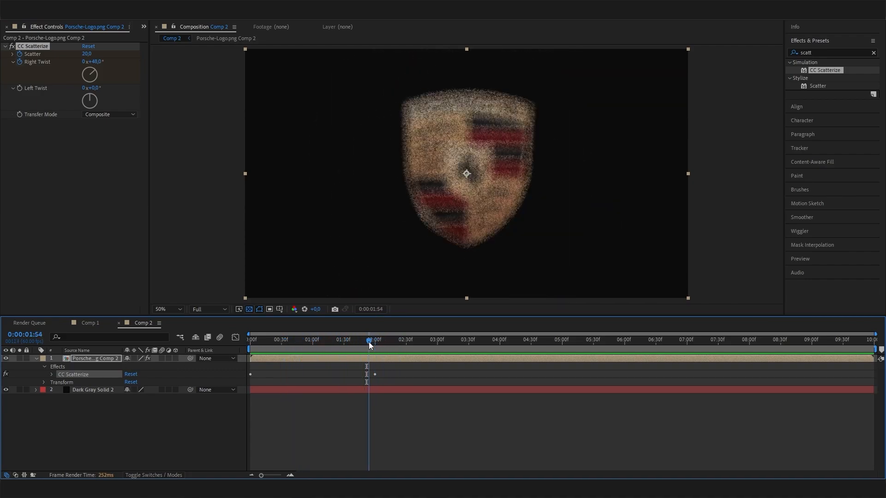
click(51, 375)
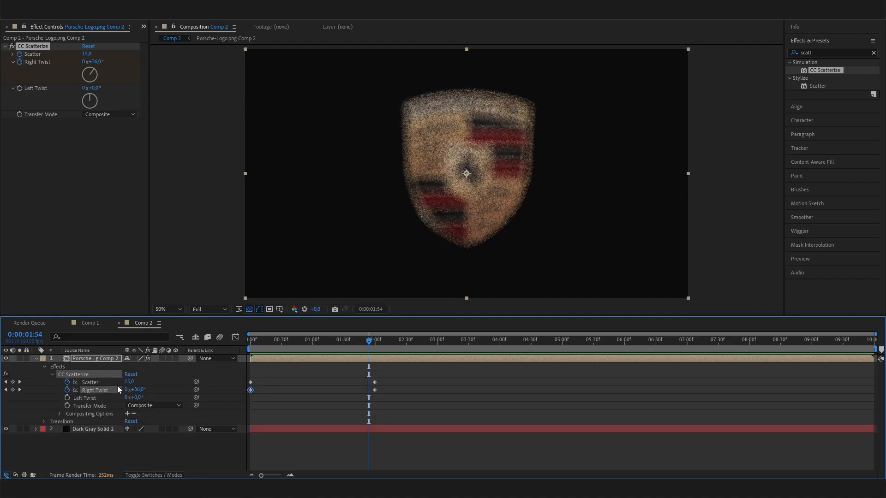
click(233, 339)
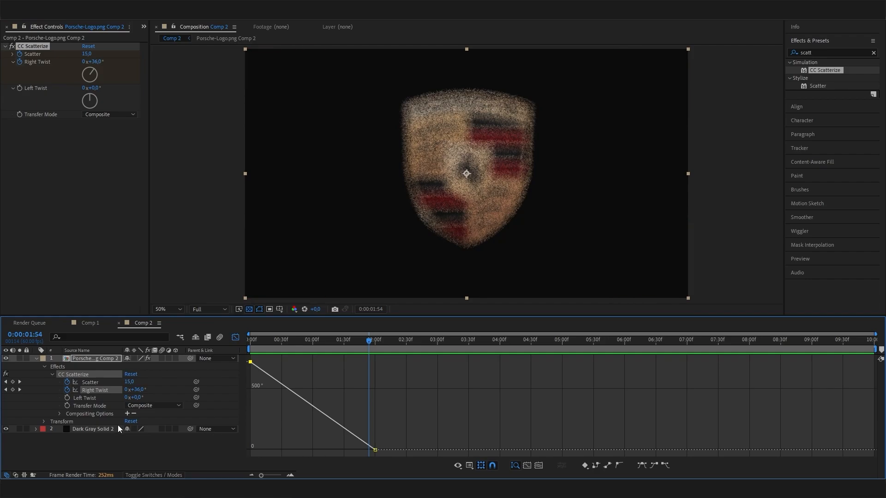
- Easy Ease both CC Scatterize Scatter keyframes and lengthen the ease into the last one
click(93, 383)
click(101, 383)
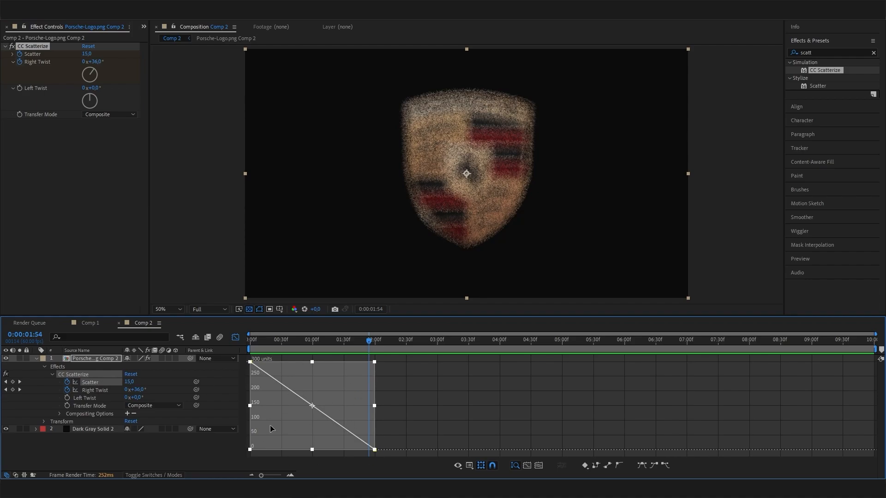
click(642, 466)
click(374, 449)
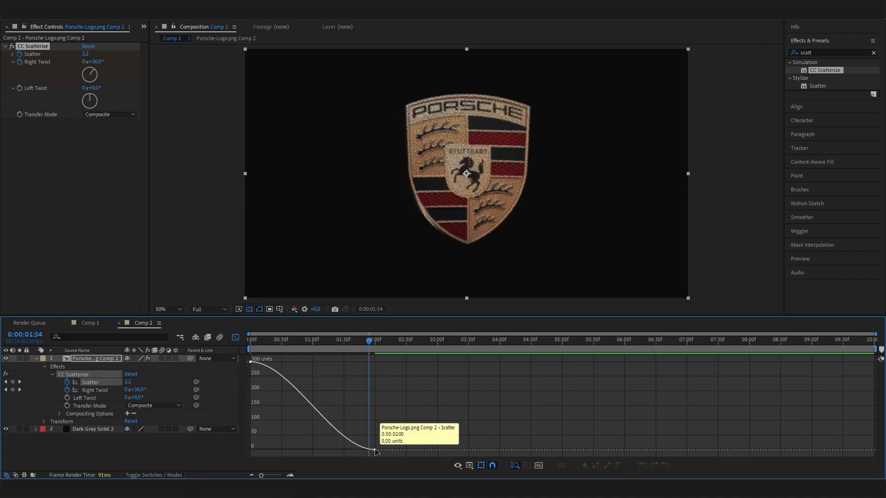
drag(332, 450, 287, 451)
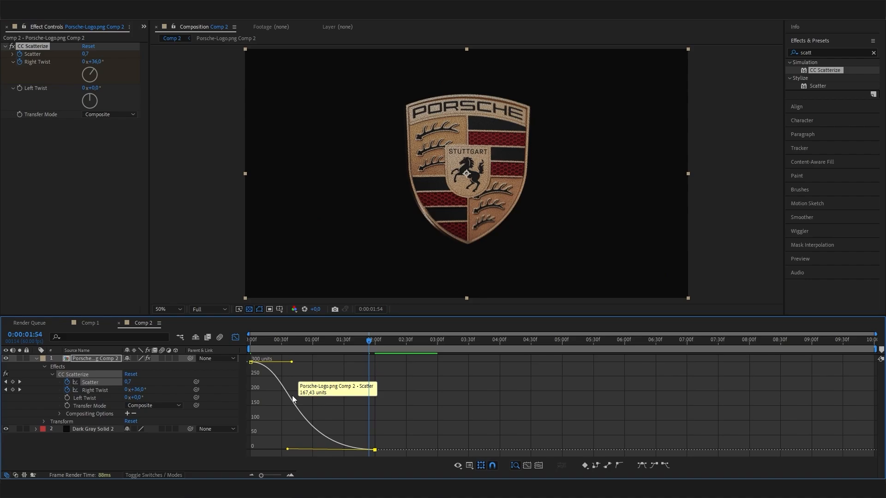
drag(279, 365, 286, 387)
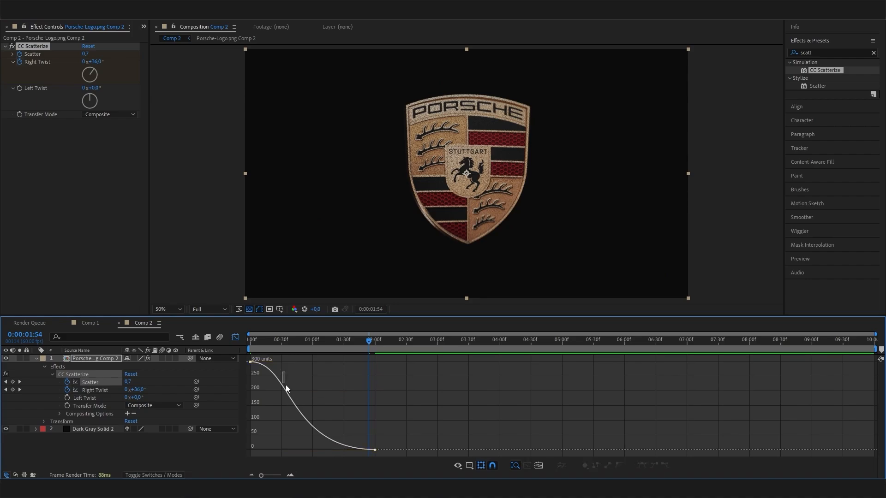
click(375, 451)
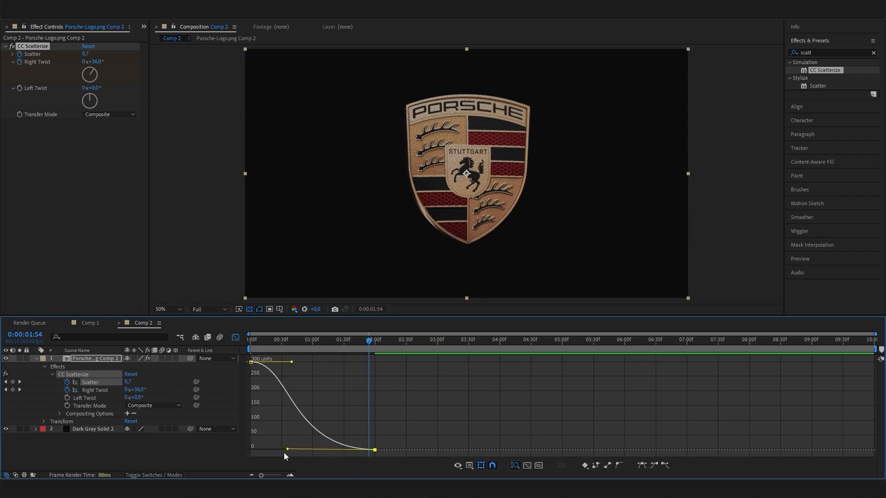
drag(286, 453, 286, 452)
- Easy Ease the two Right Twist keyframes and soften the influence into the 2-second keyframe
click(95, 392)
click(97, 390)
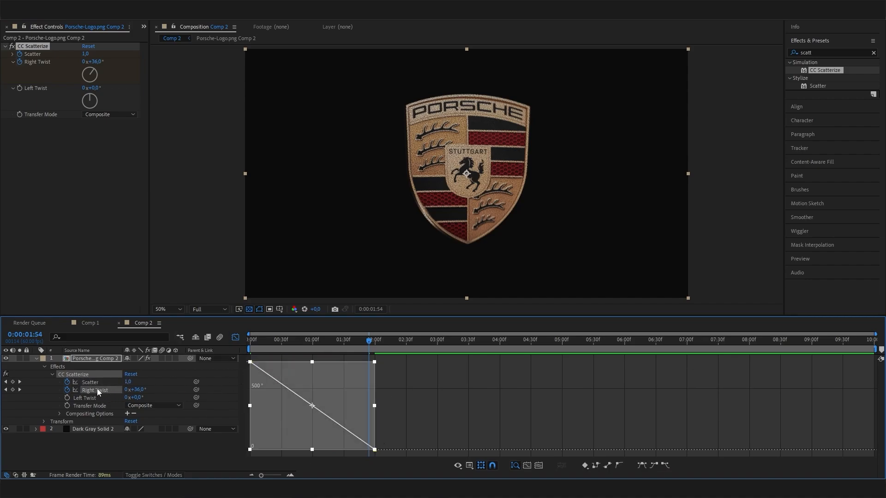
click(647, 467)
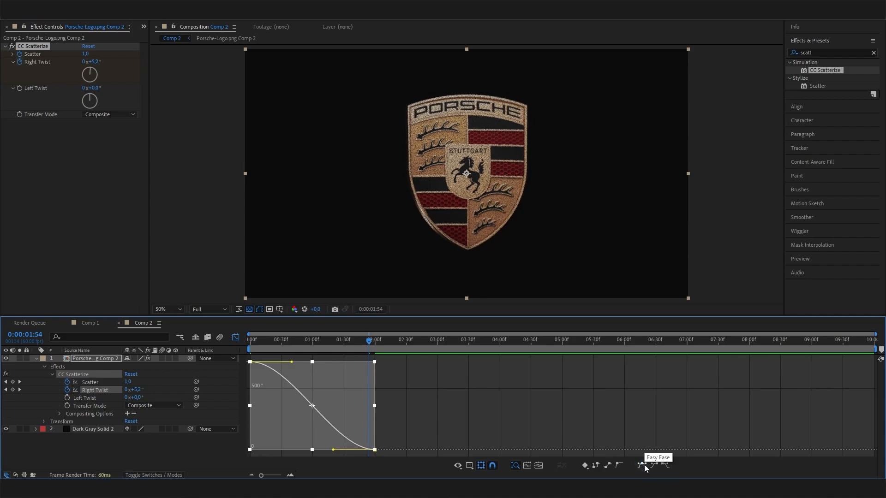
click(381, 447)
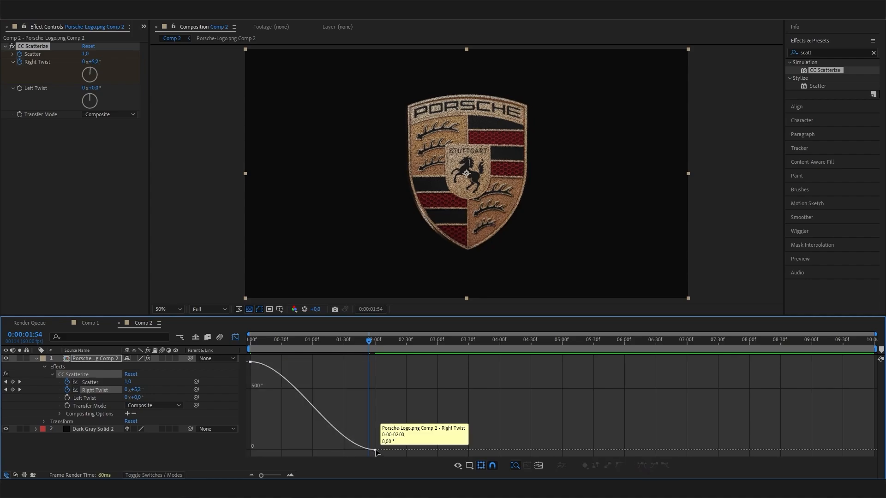
click(375, 450)
drag(333, 449, 294, 449)
drag(314, 343, 226, 342)
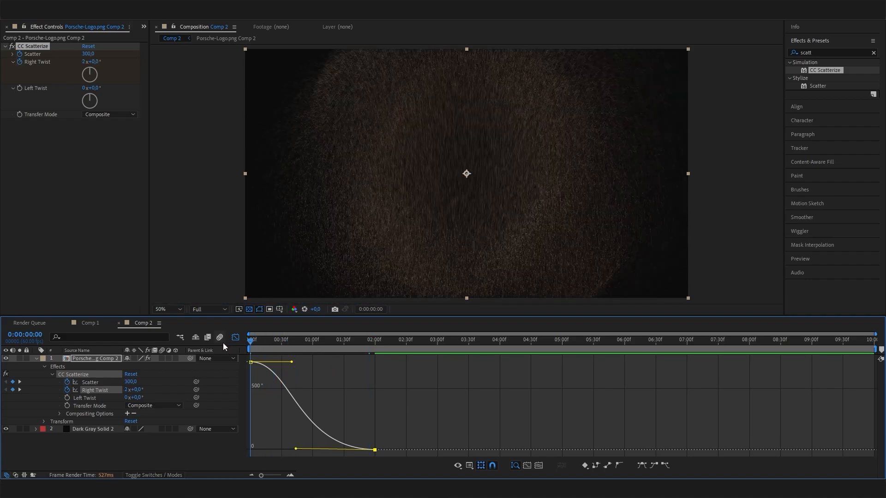
- Preview the Porsche logo scatter animation in Comp 2, restarting it from 0:00
key(space)
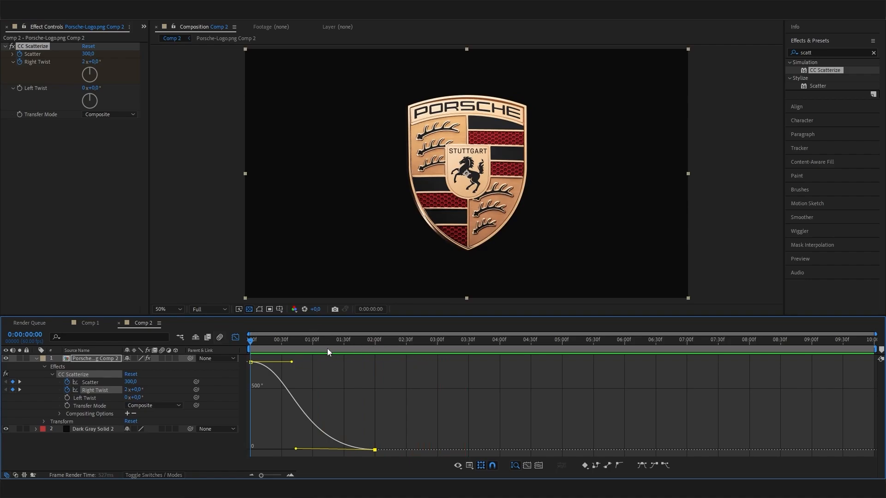
click(284, 351)
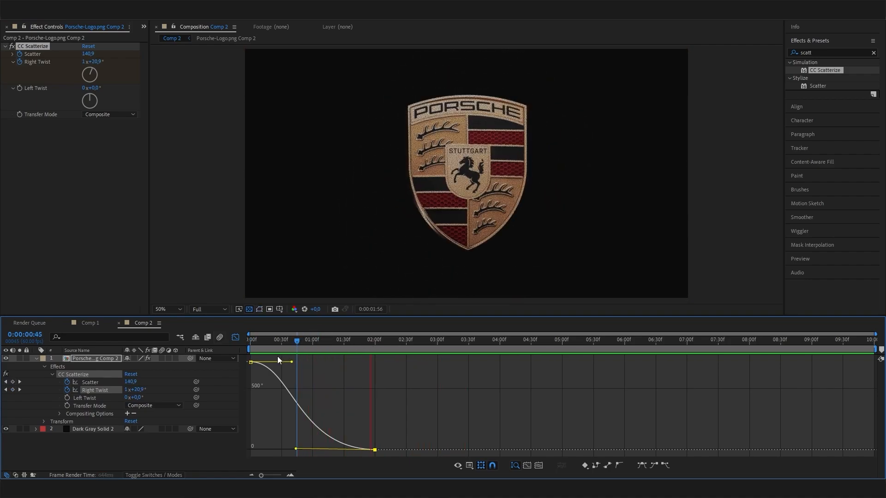
drag(363, 342, 240, 352)
key(space)
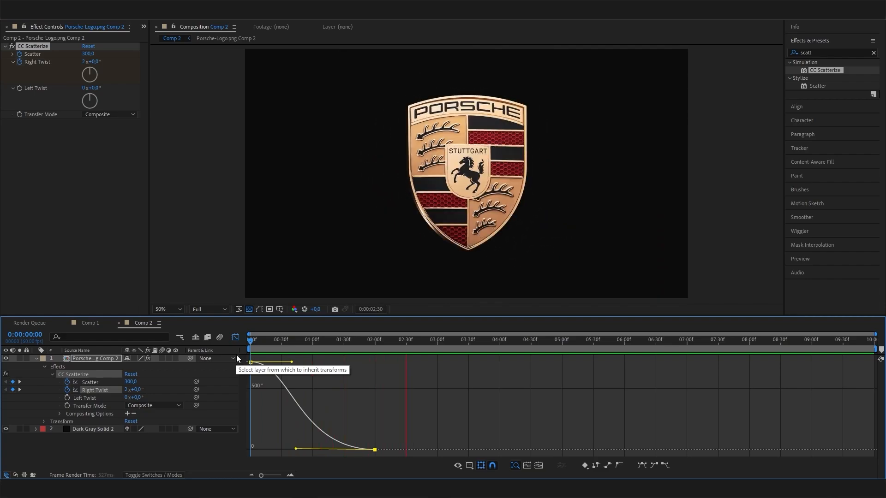
key(space)
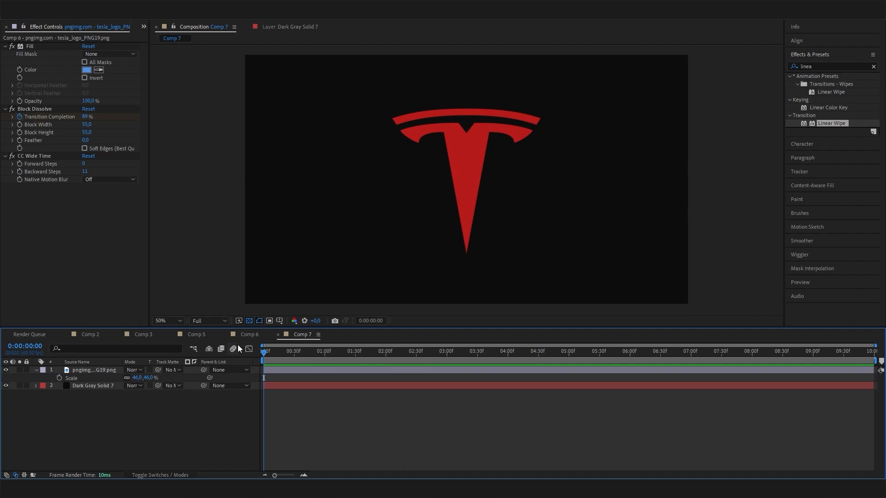
click(2, 386)
click(6, 370)
click(5, 386)
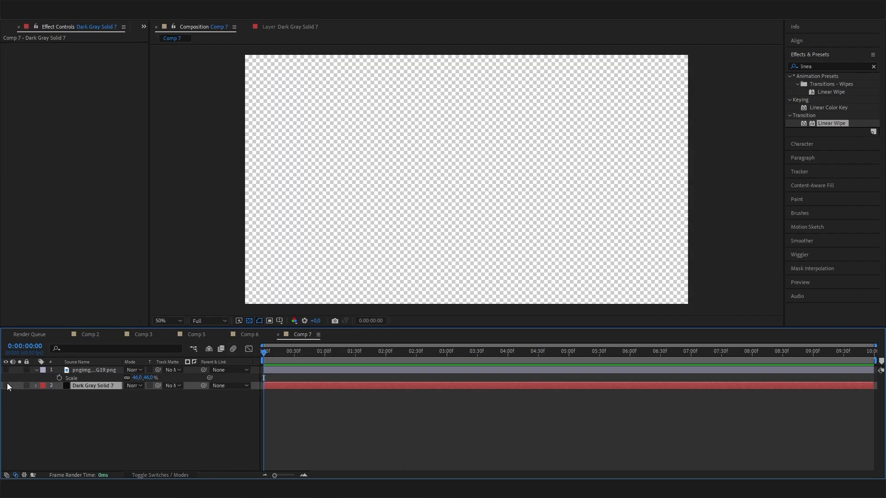
click(6, 370)
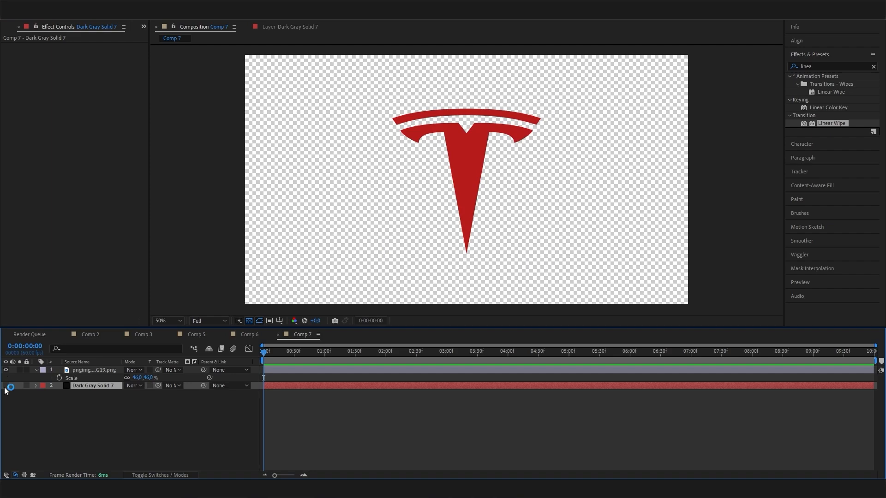
click(6, 386)
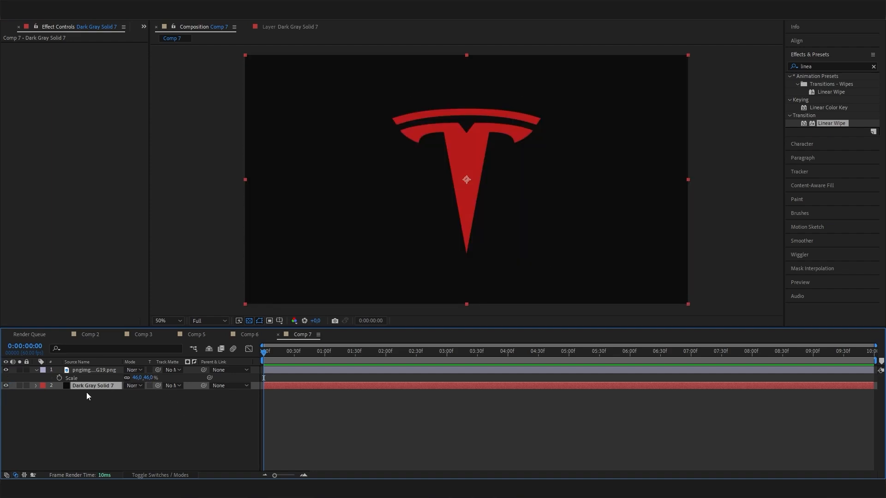
click(101, 402)
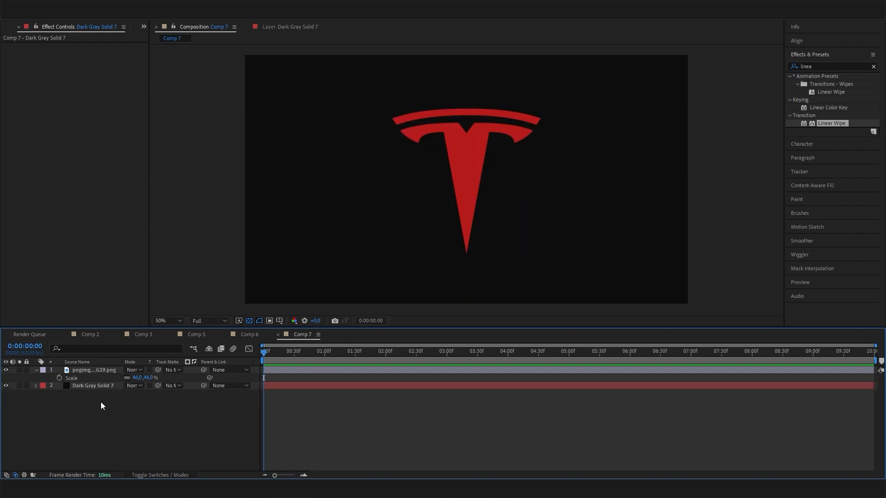
click(98, 386)
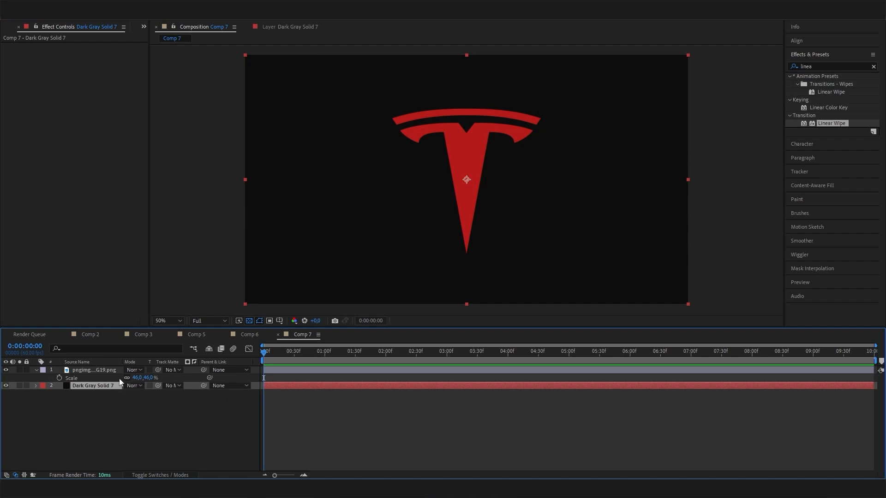
click(112, 395)
click(107, 372)
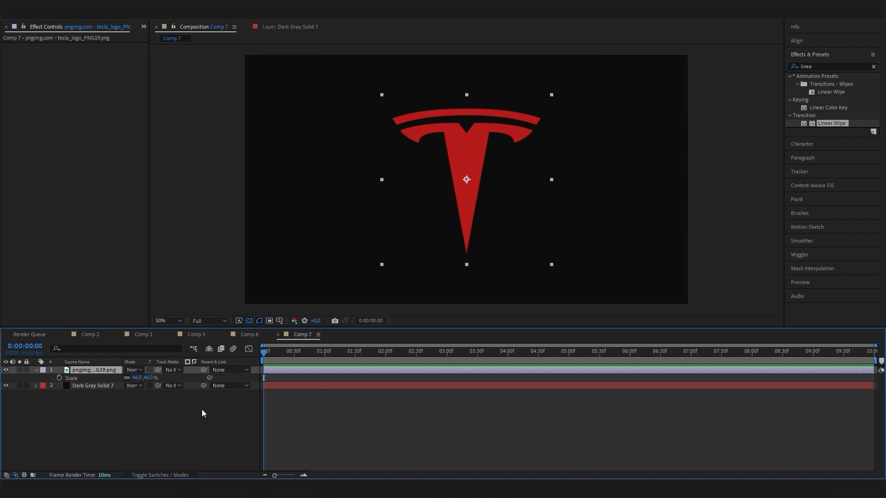
click(105, 434)
- Apply Block Dissolve to the Tesla logo layer and raise Transition Completion to about 82%
click(849, 67)
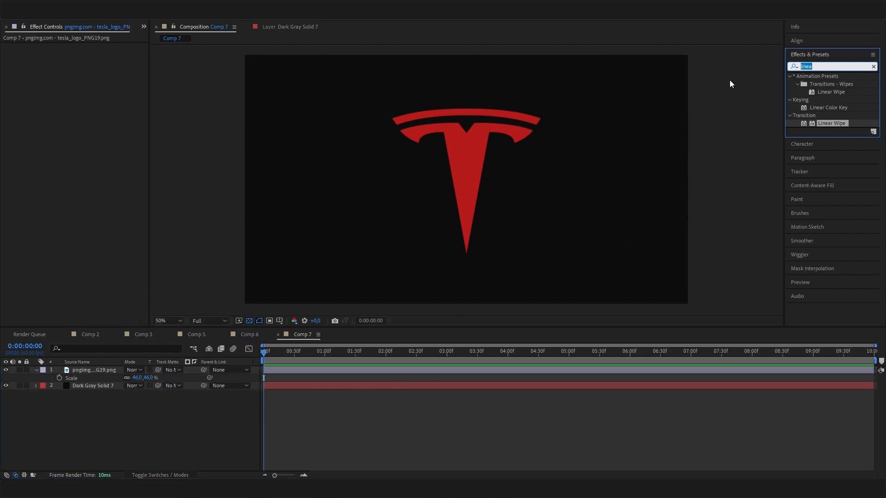
text(block)
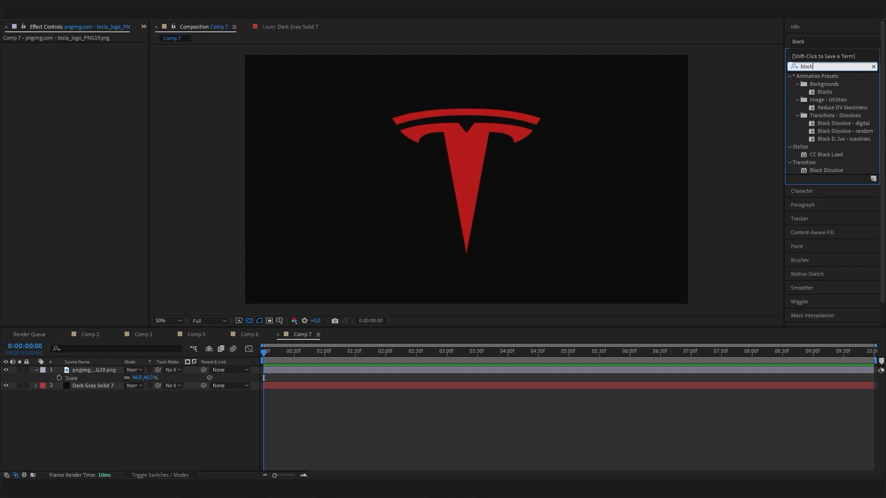
click(827, 170)
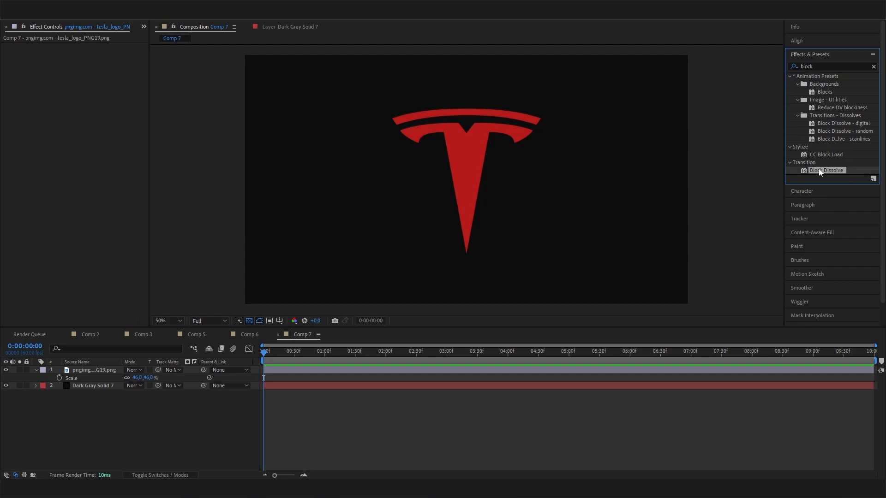
drag(819, 171, 96, 374)
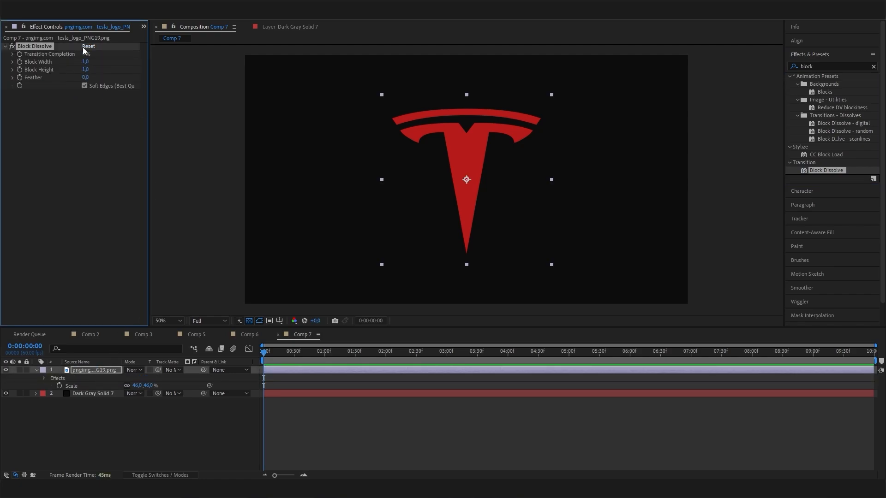
drag(83, 54, 150, 65)
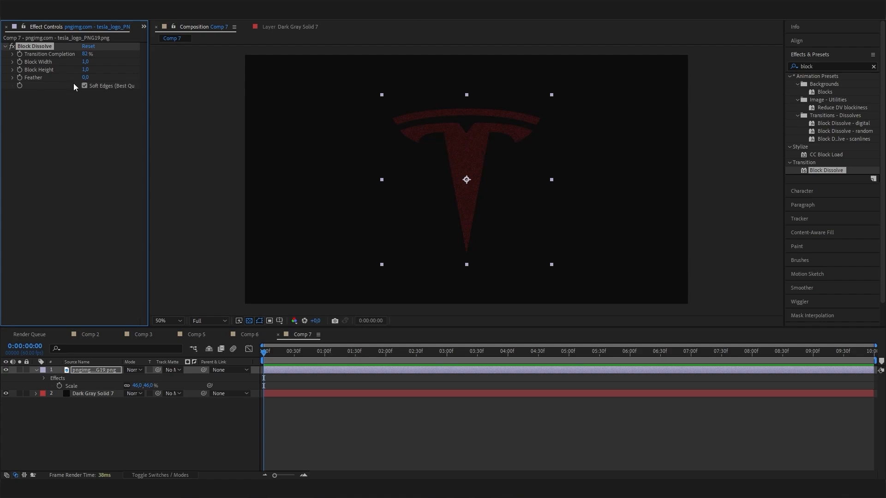
- Try 40 by 40 blocks and turn off Soft Edges for hard-edged squares
click(82, 62)
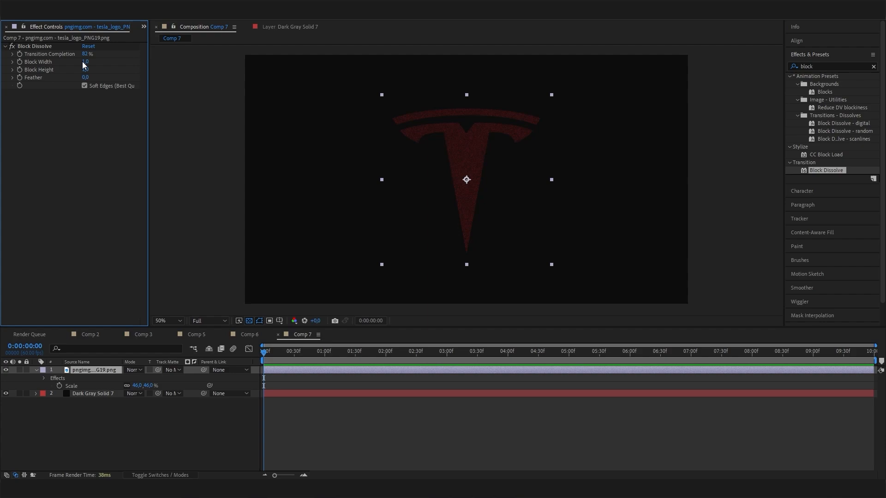
text(40)
key(Return)
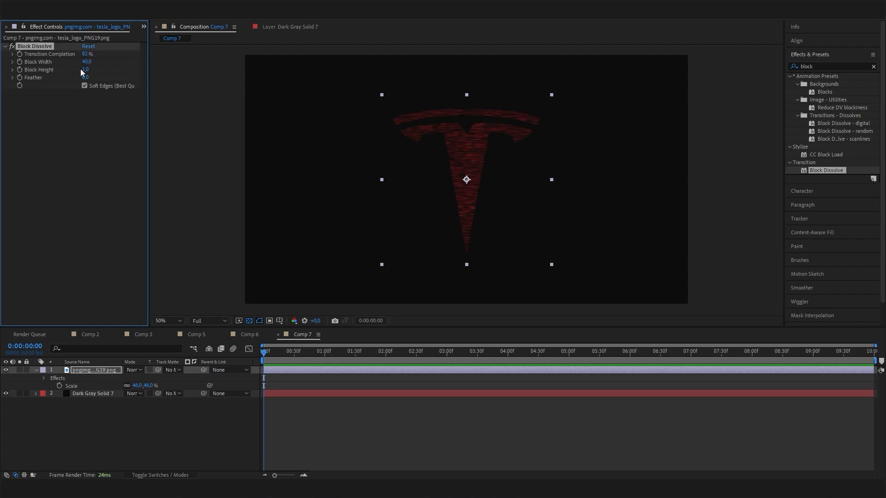
click(82, 70)
text(4)
text(0)
key(Return)
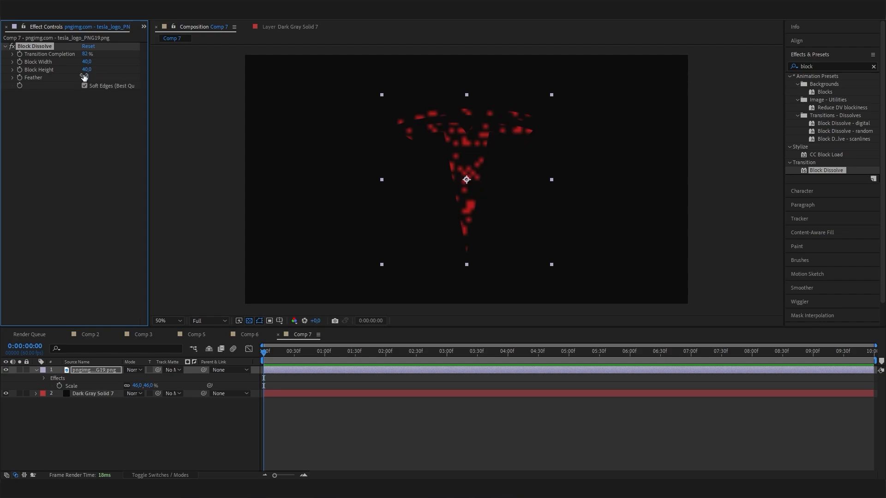
click(89, 188)
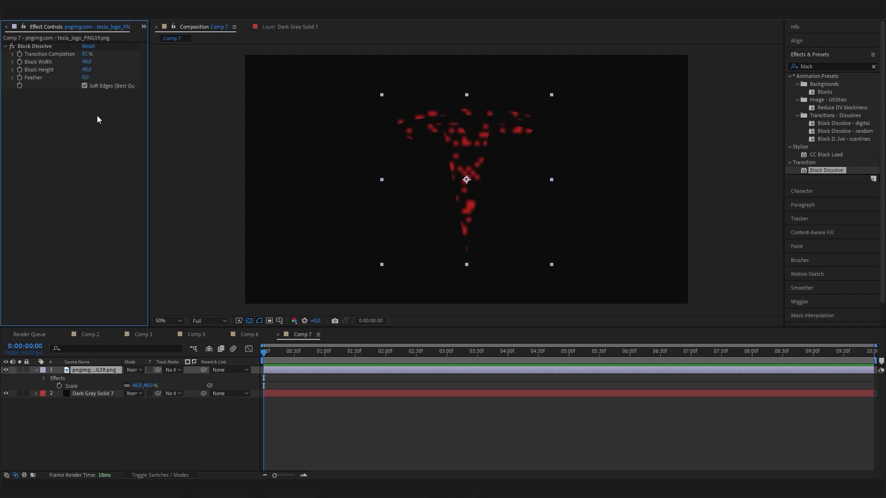
click(85, 86)
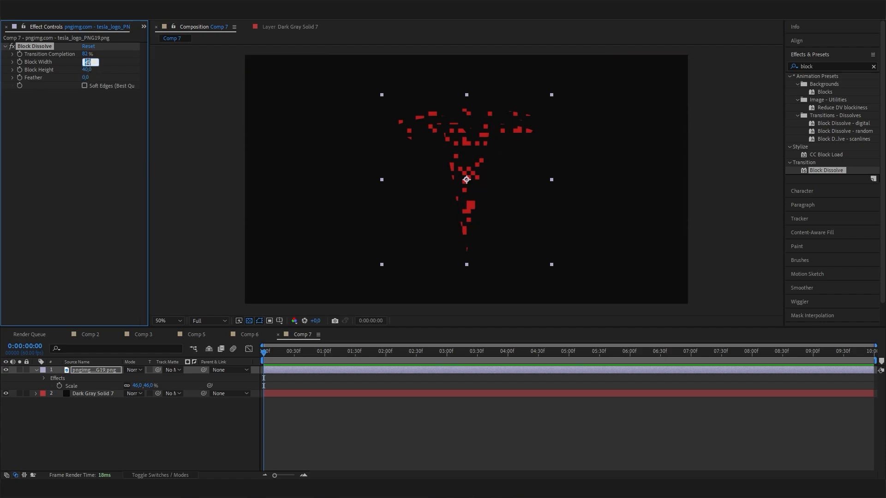
- Settle on Block Width and Height of 50 after testing 60, then scrub the opening
text(60)
key(Return)
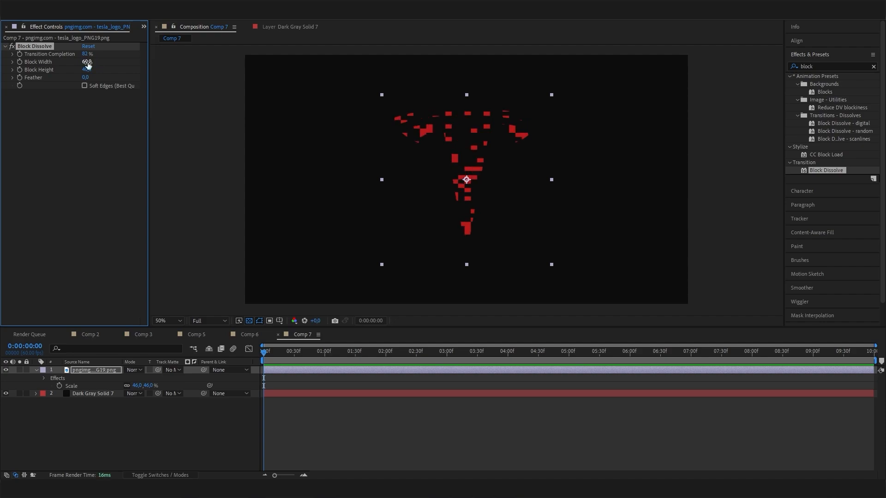
click(87, 70)
text(60)
key(Return)
click(86, 62)
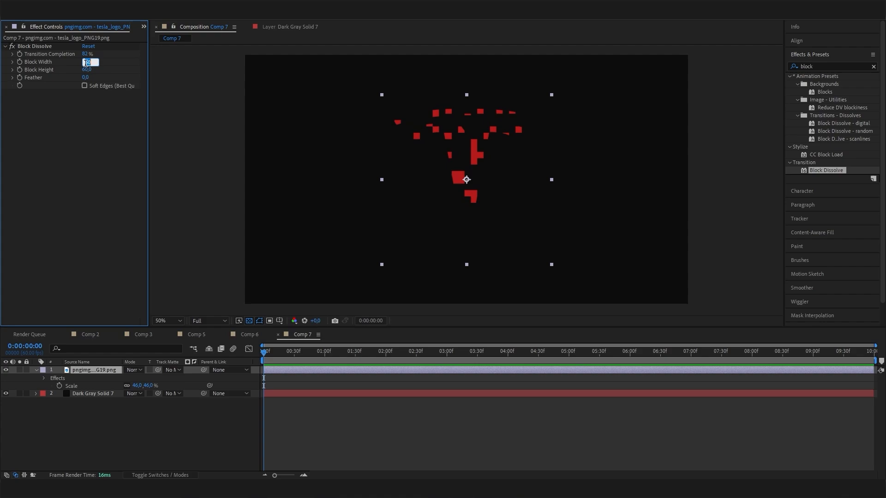
text(50)
key(Return)
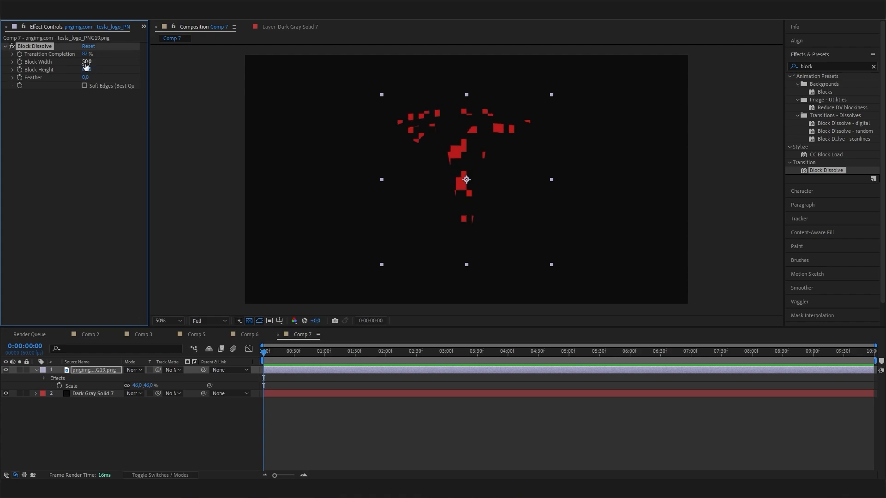
click(86, 70)
text(50)
key(Return)
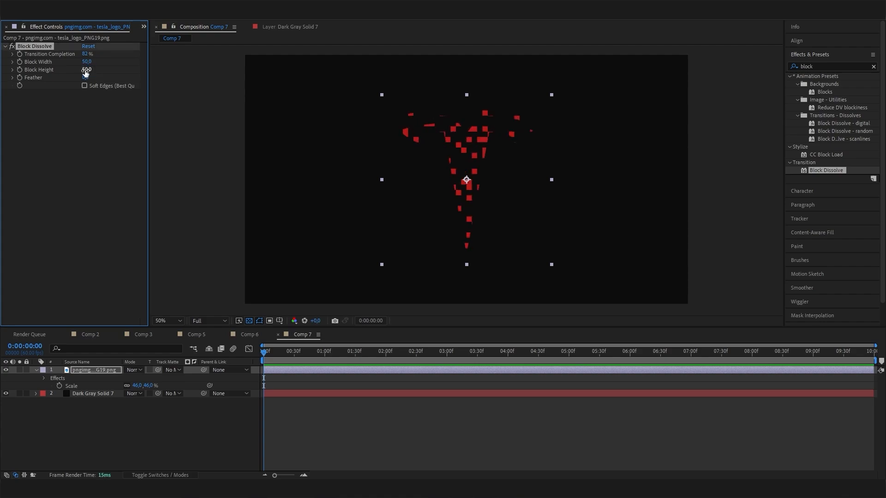
drag(376, 362, 240, 363)
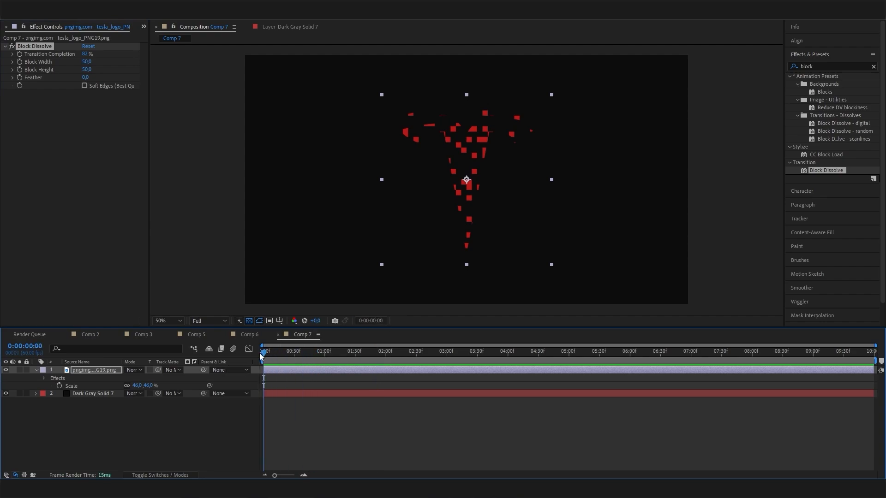
- Keyframe Transition Completion from 100% at 0:00 to 0% at about 0:00:02:02
key(space)
click(268, 353)
drag(358, 364, 261, 359)
drag(83, 56, 124, 56)
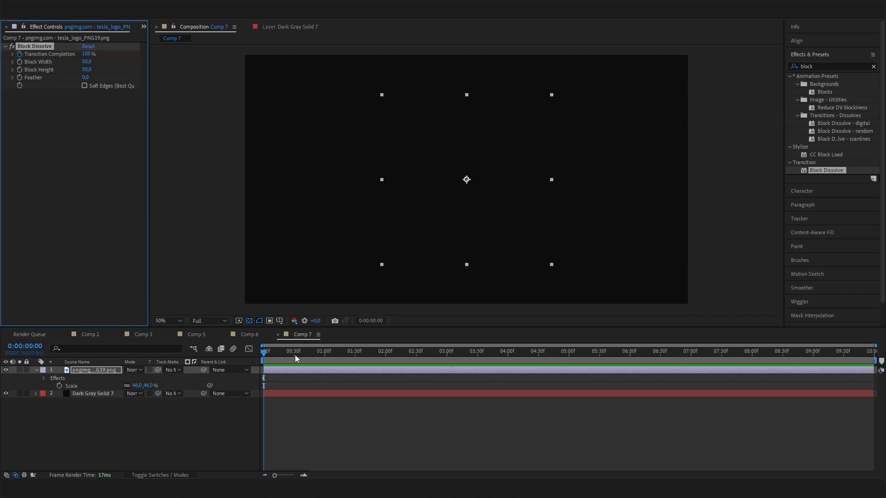
drag(289, 355, 386, 354)
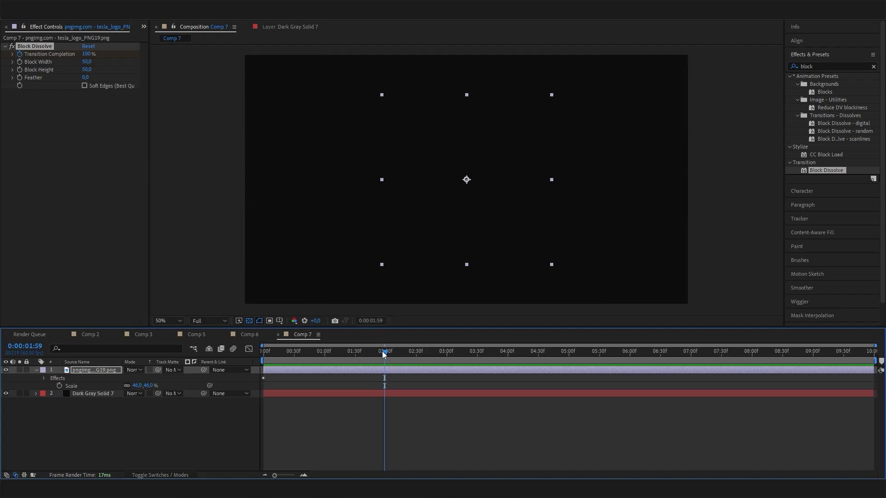
drag(385, 353, 387, 352)
drag(86, 54, 26, 57)
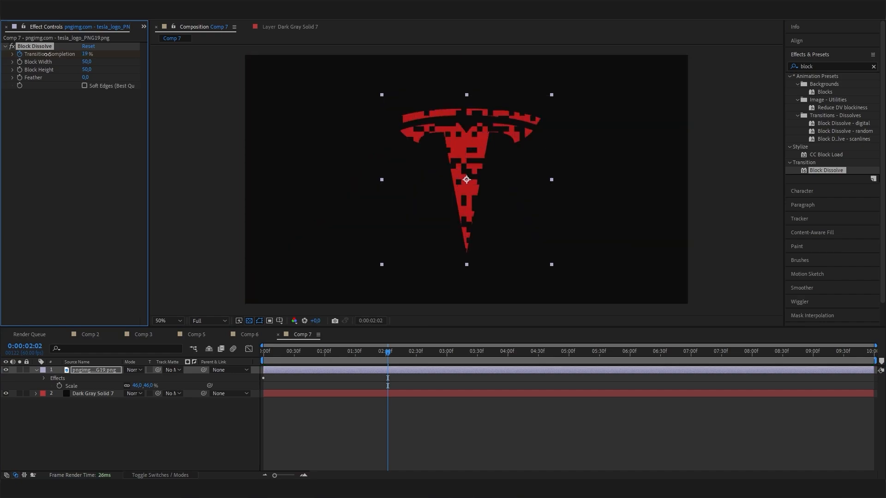
click(87, 129)
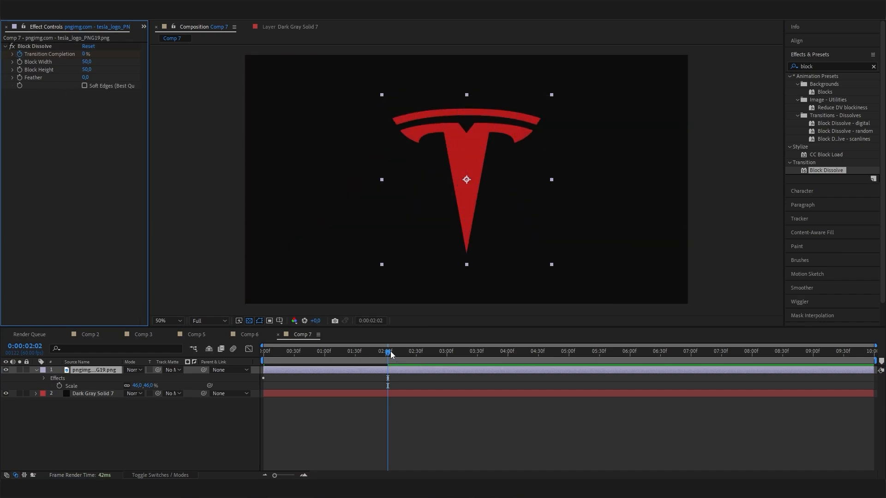
- Preview the Tesla logo assembling from blocks and scrub to a mid-dissolve frame
drag(390, 355, 189, 353)
key(space)
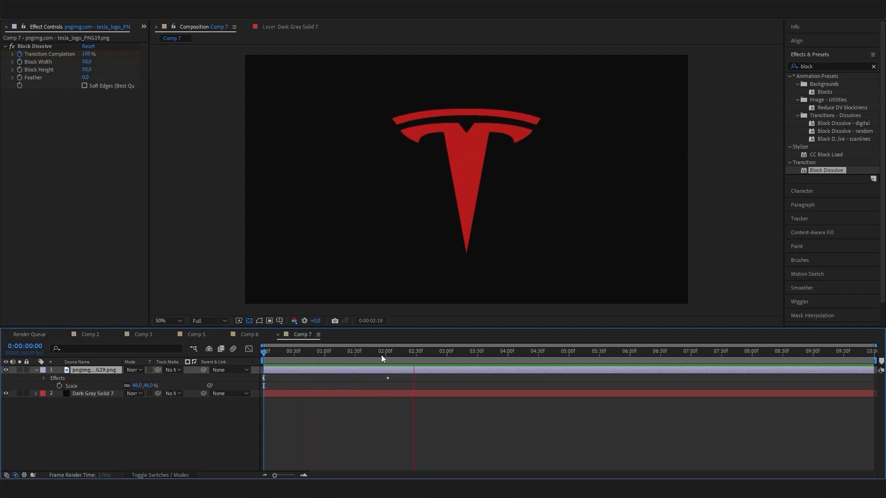
key(space)
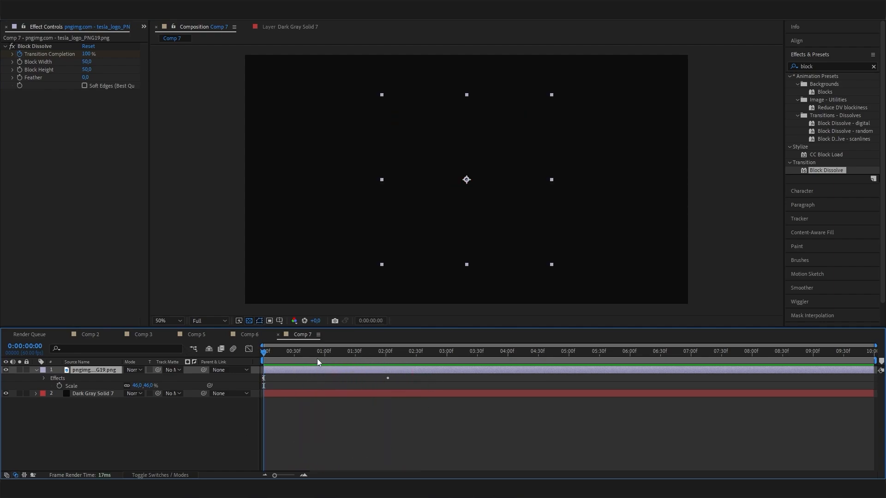
mouse_move(317, 355)
mouse_down()
mouse_move(360, 356)
mouse_move(320, 361)
mouse_up()
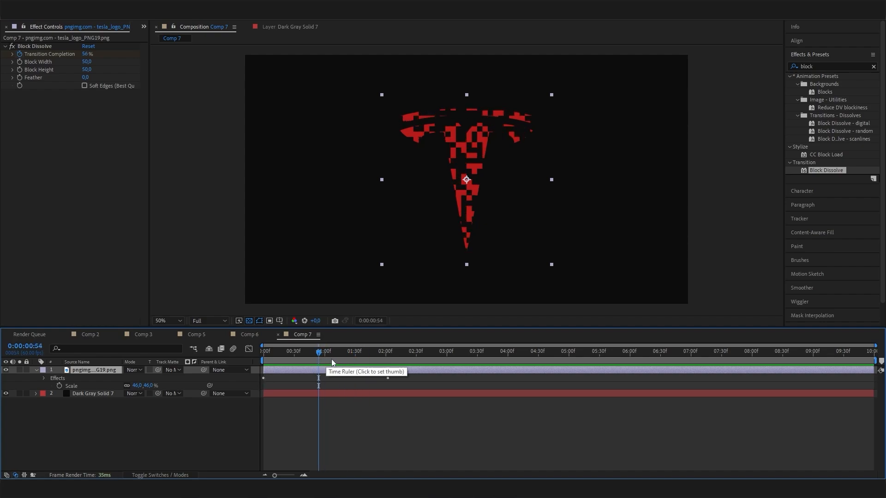
click(321, 353)
- Add CC Wide Time to the Tesla logo with Backward Steps 10 and preview from the start
click(831, 66)
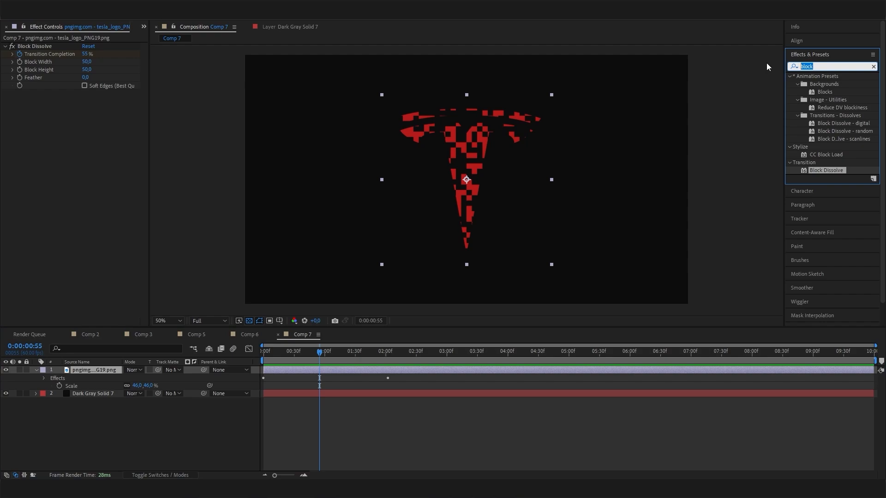
text(wide)
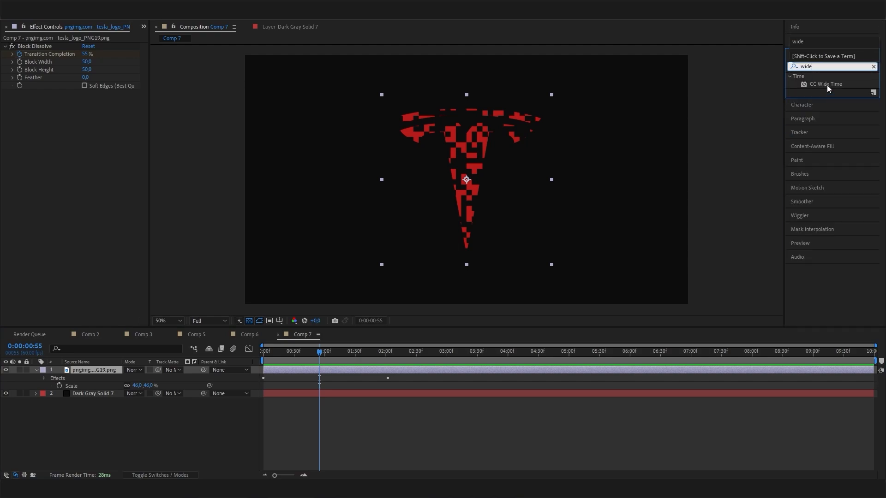
drag(827, 85, 55, 193)
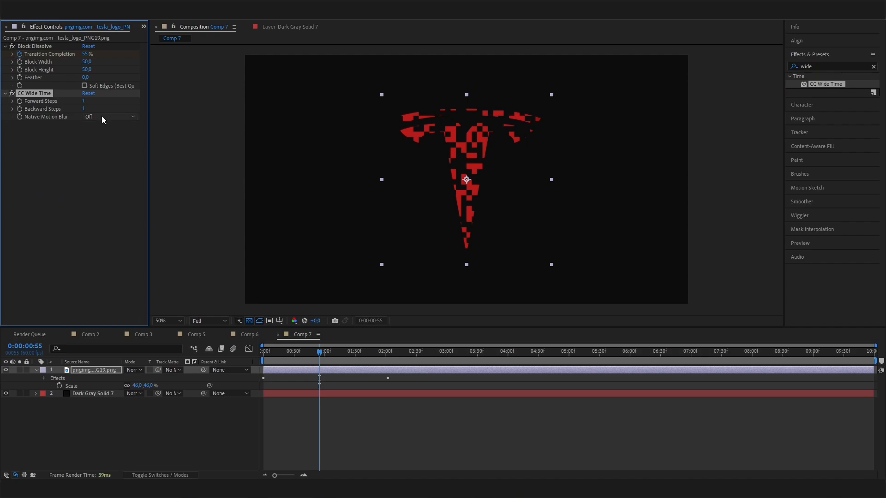
click(85, 110)
text(10)
key(Return)
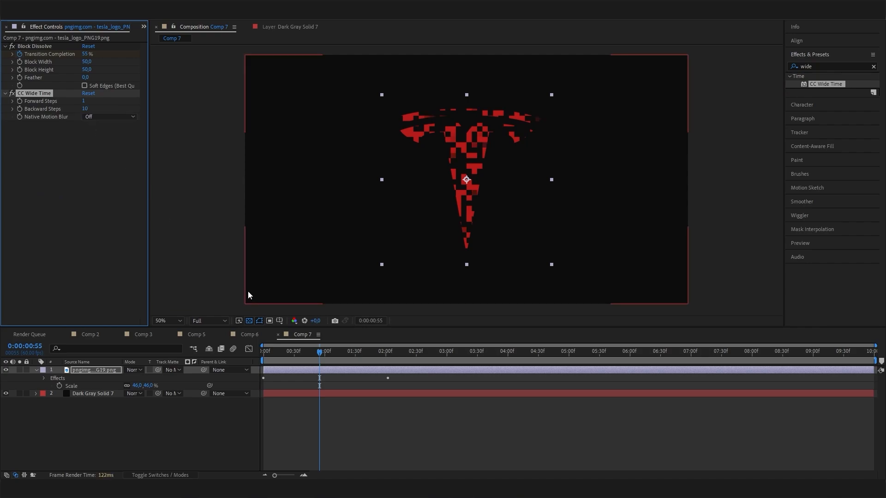
drag(325, 355, 256, 364)
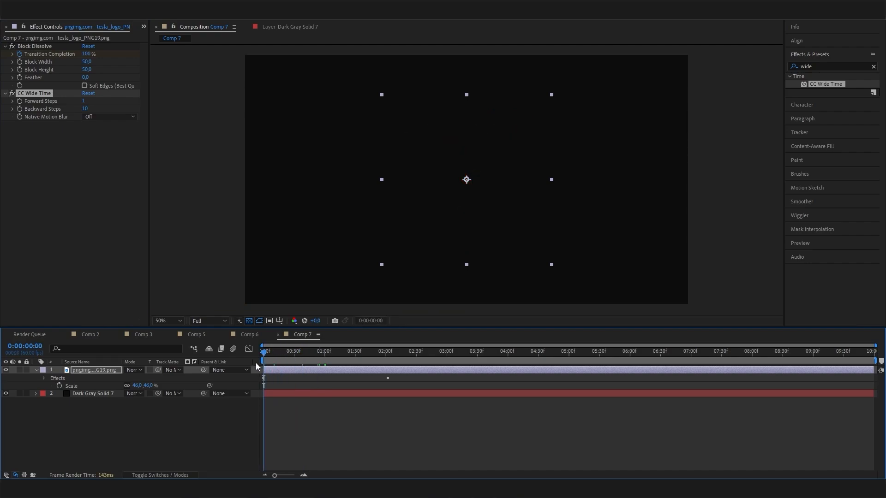
key(space)
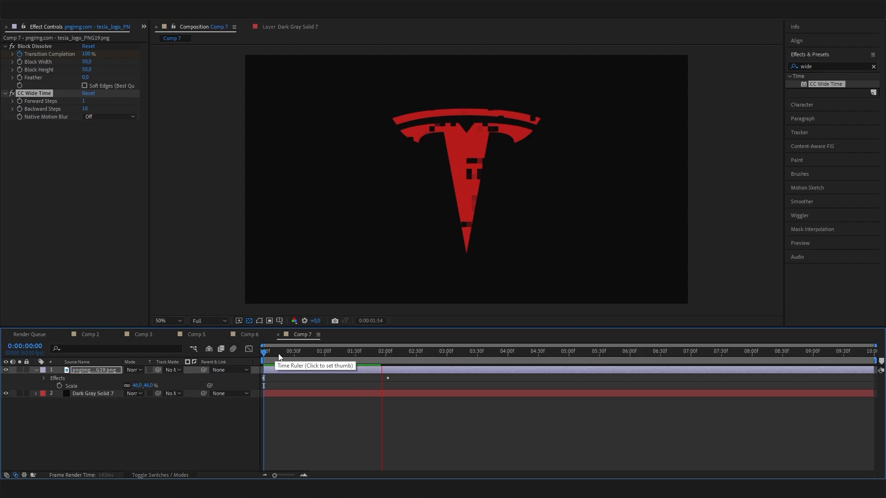
click(303, 386)
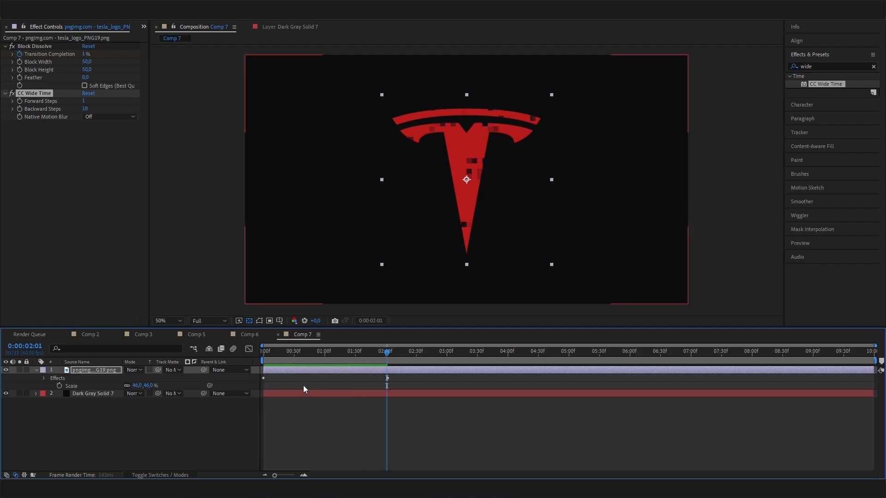
drag(321, 352, 286, 353)
click(195, 335)
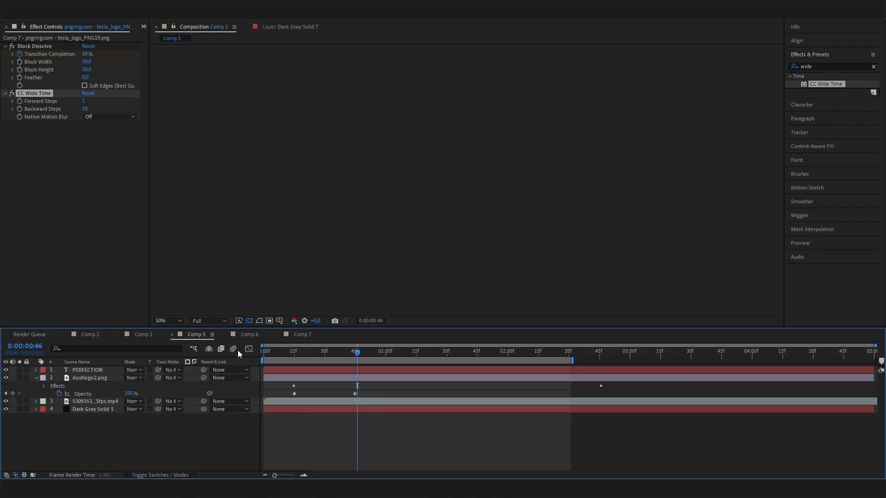
click(249, 335)
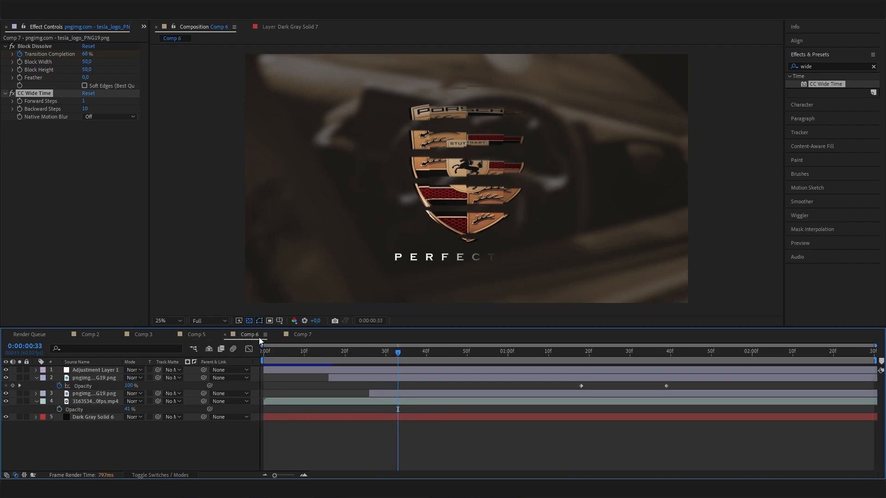
drag(402, 349, 484, 353)
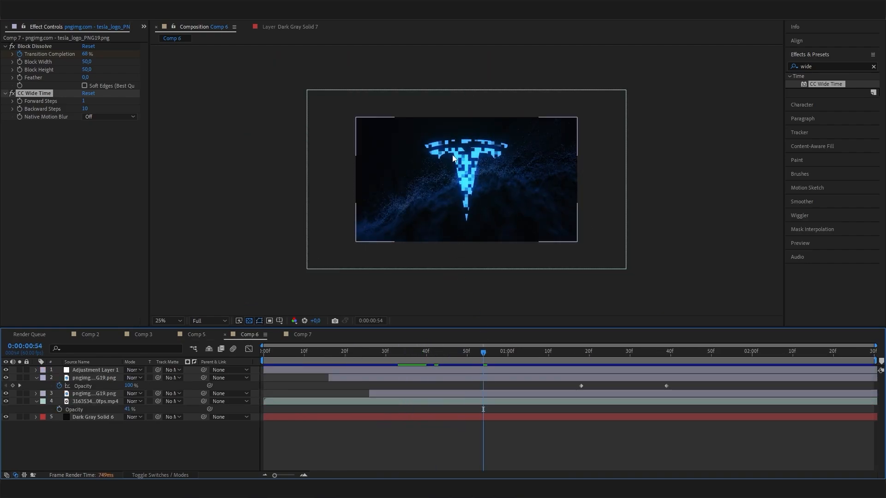
drag(483, 352, 431, 356)
scroll(472, 268, up, 2)
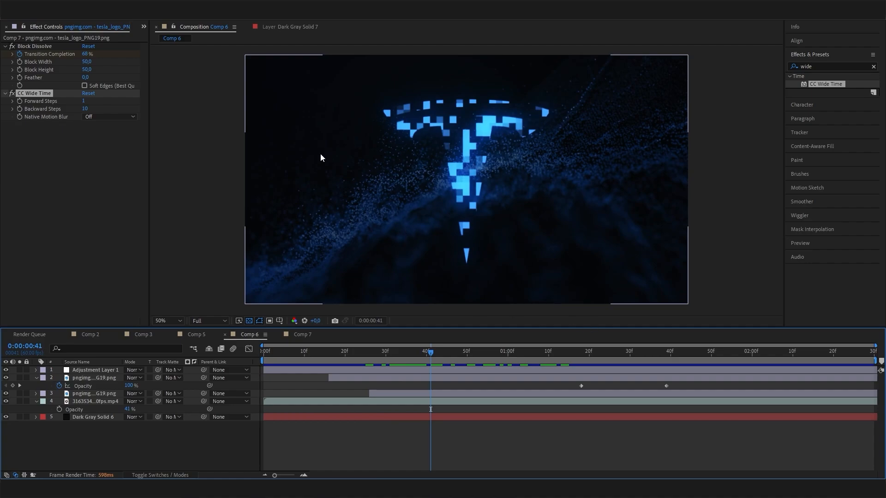
- Duplicate the Tesla logo layer in Comp 7 and shift the copy to start near 00:30f
click(302, 334)
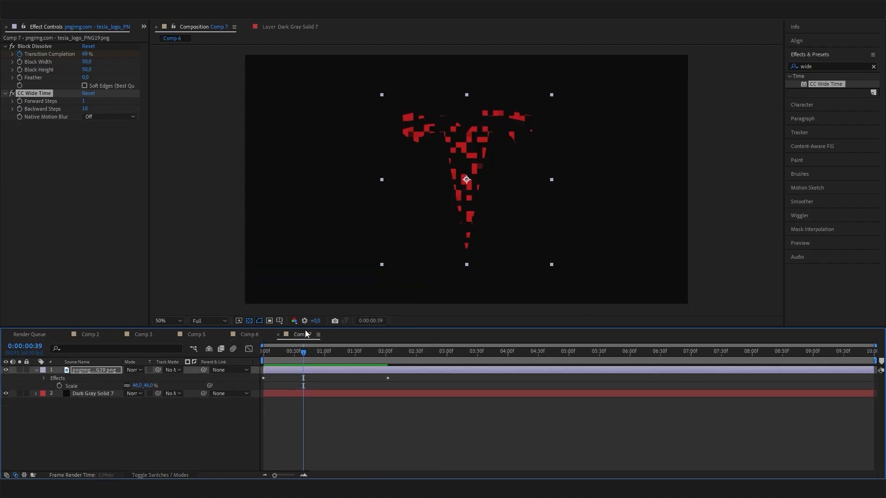
click(187, 413)
click(101, 370)
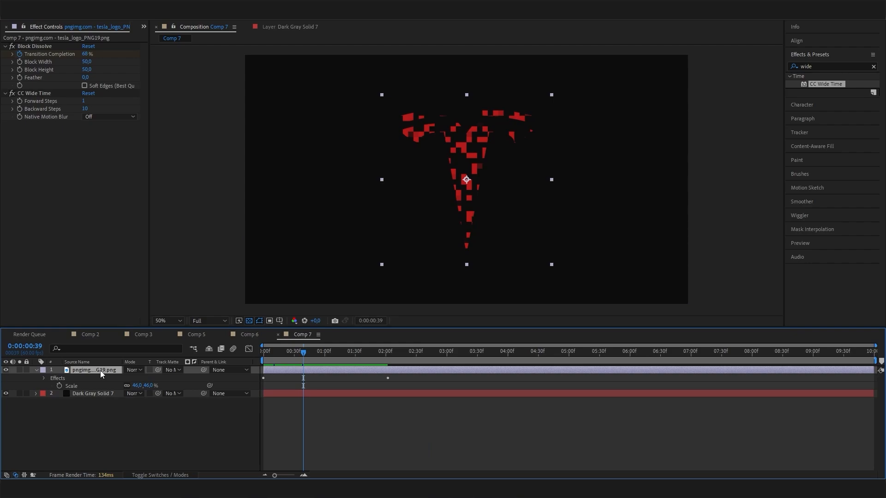
key(ctrl+d)
click(131, 414)
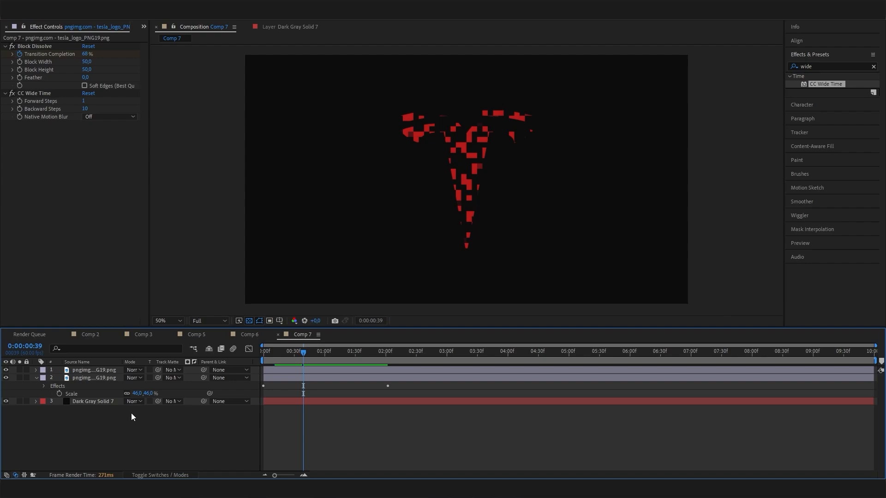
click(99, 377)
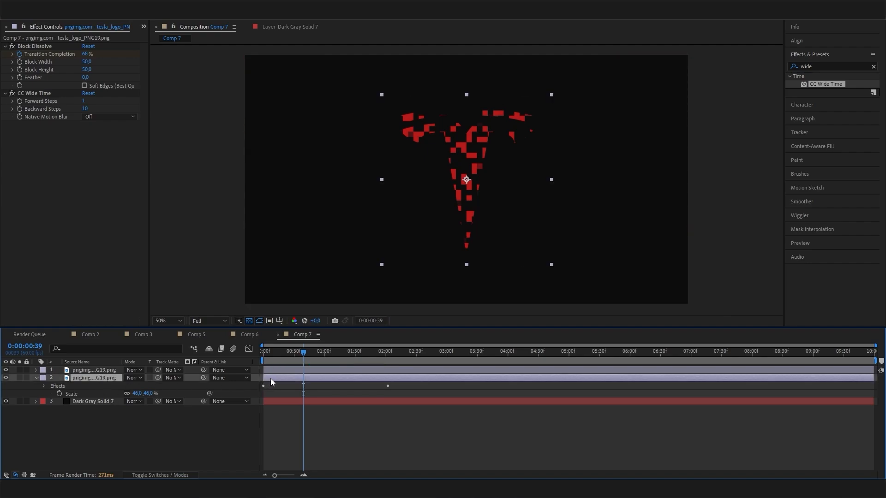
drag(271, 379, 282, 351)
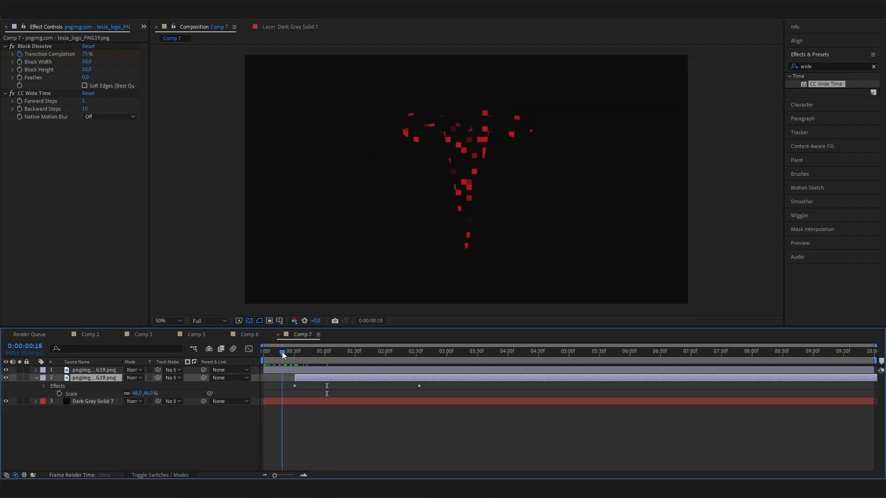
- Apply Glow to the top logo layer with Glow Radius 185 and Glow Intensity 2.6
click(287, 368)
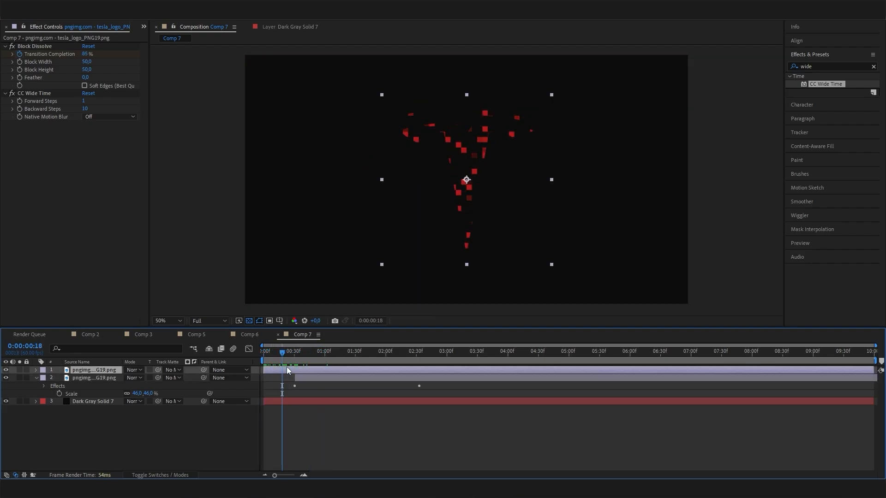
double_click(813, 68)
text(glo)
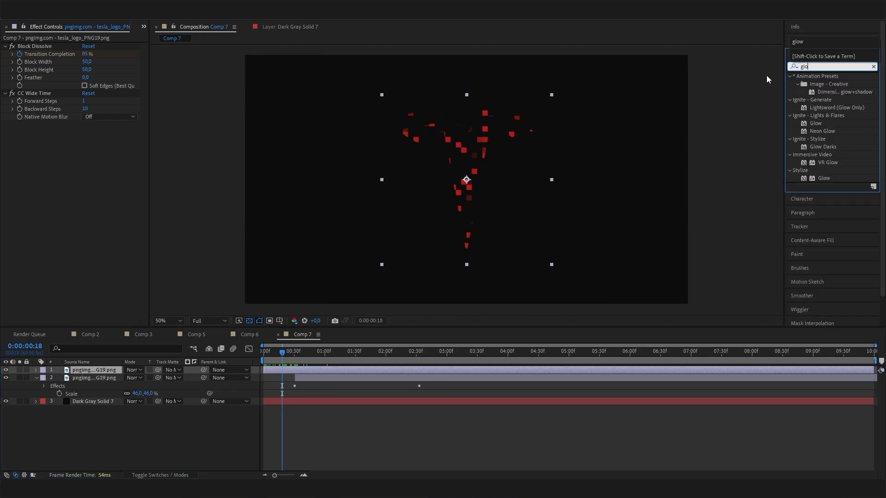
text(w)
drag(823, 178, 79, 194)
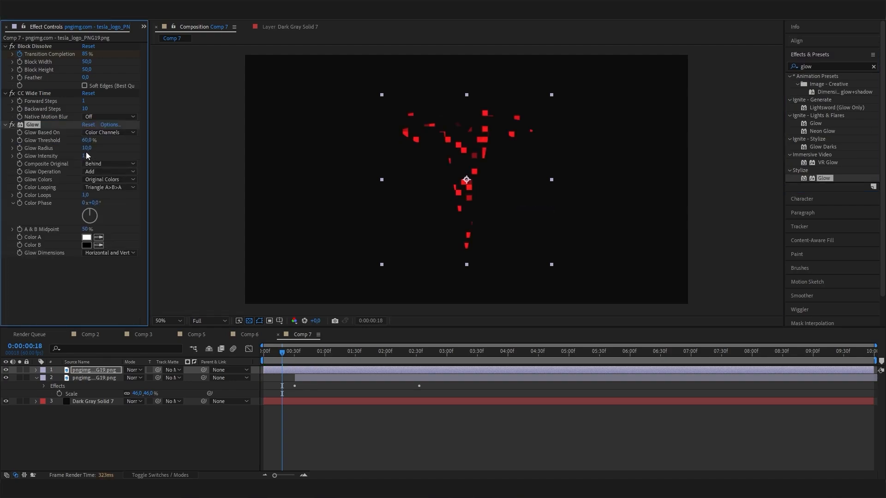
drag(86, 152, 162, 158)
drag(86, 157, 119, 162)
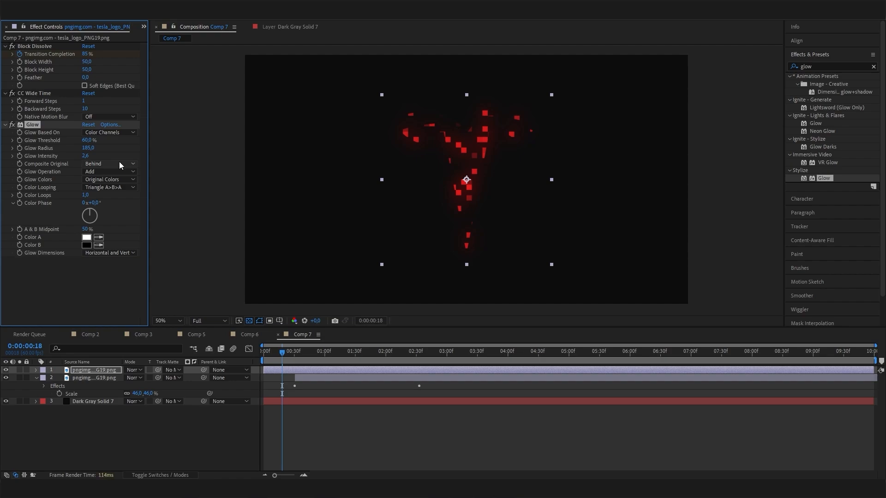
click(820, 66)
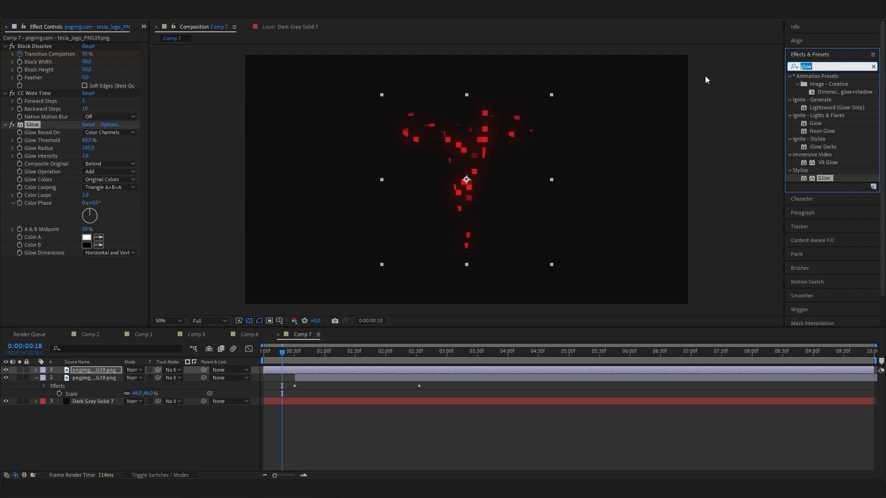
- Apply Gaussian Blur to the top logo layer with a Blurriness of 15
text(ga)
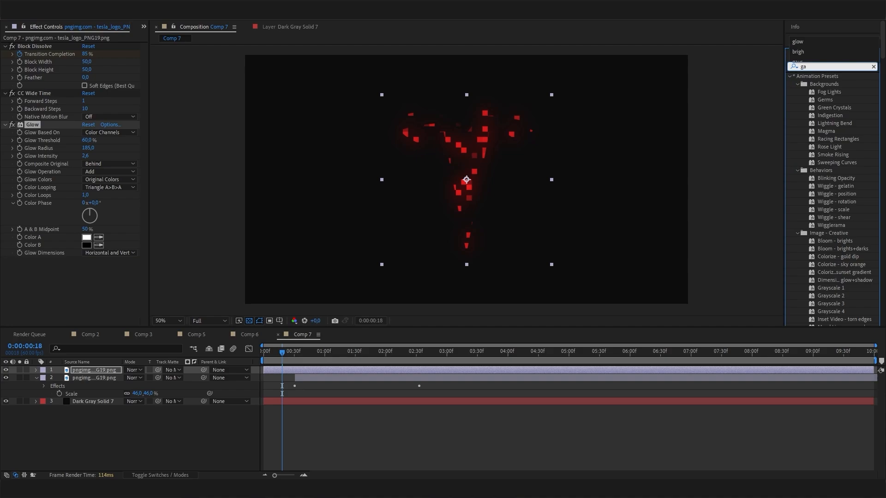
text(us)
click(834, 86)
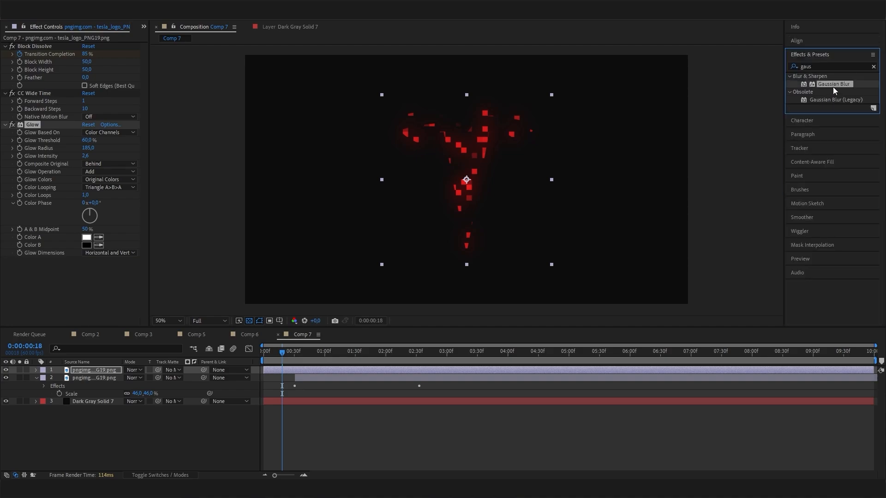
drag(59, 293, 79, 283)
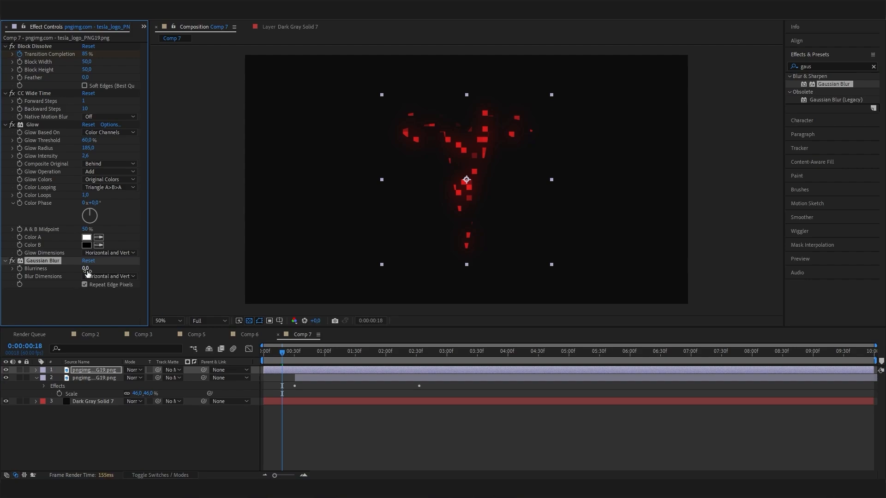
click(86, 269)
text(10)
key(Return)
click(87, 268)
- Move CC Wide Time below Gaussian Blur and preview the glowing logo from frame 0
drag(35, 94, 60, 297)
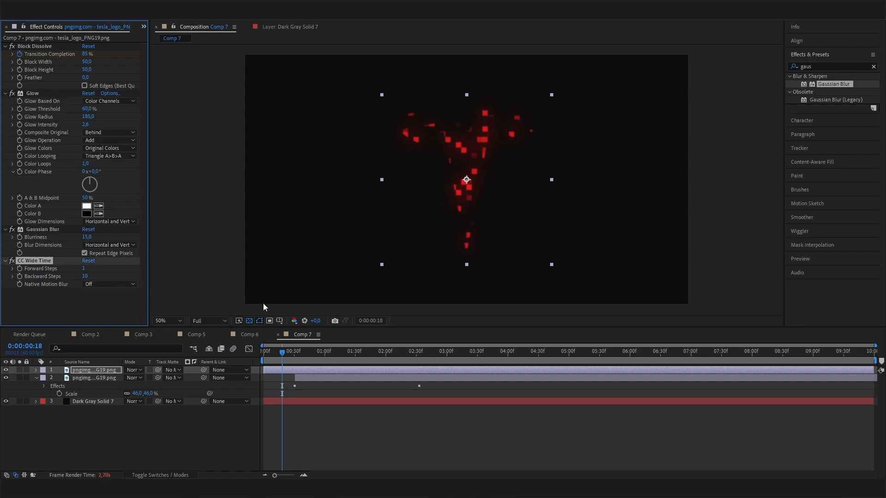
click(264, 352)
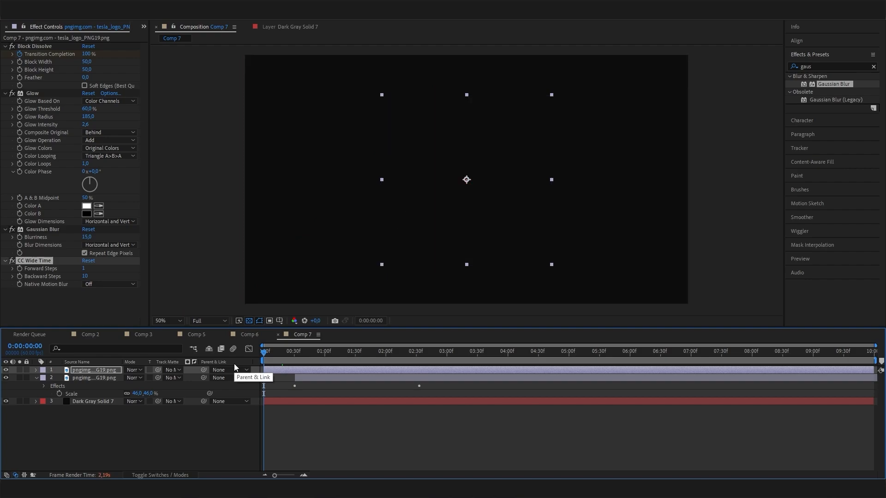
key(space)
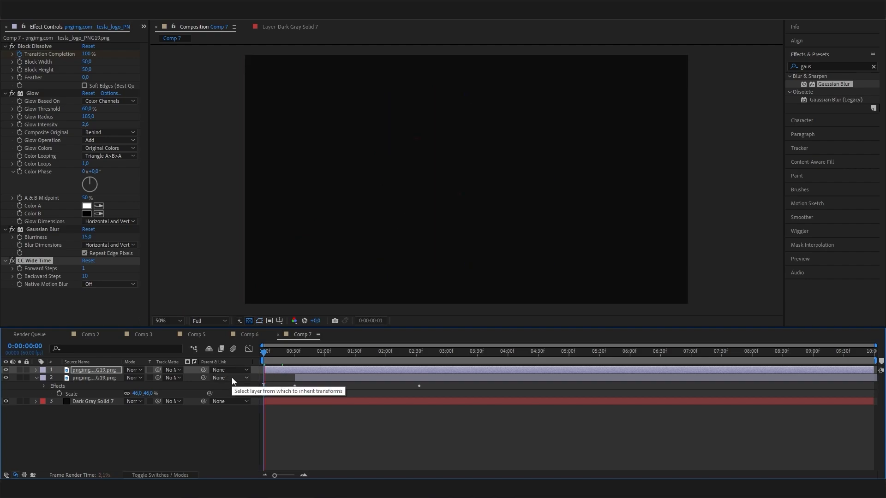
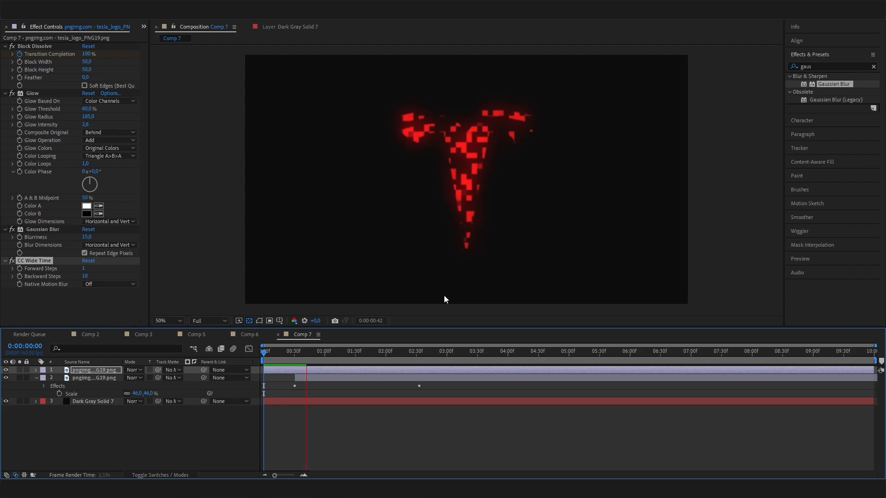
- Find 2:02, where the logo is fully assembled, and select the top logo layer
key(space)
drag(309, 356, 405, 353)
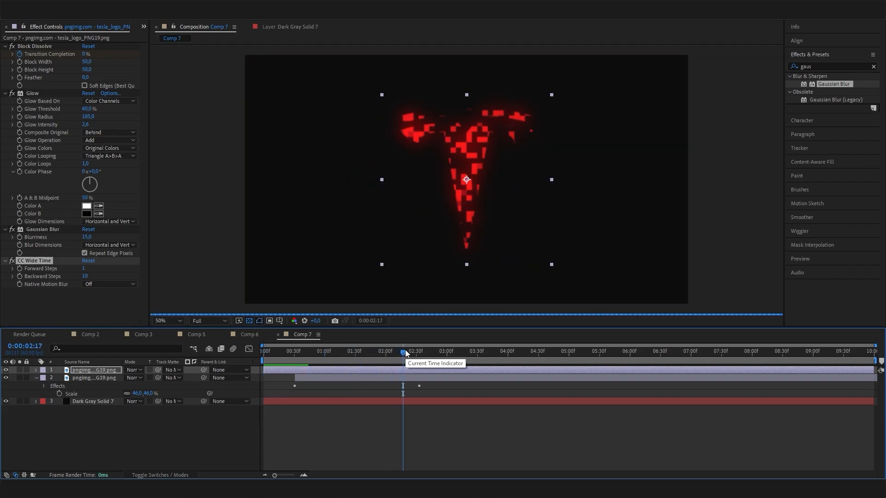
click(377, 354)
click(376, 354)
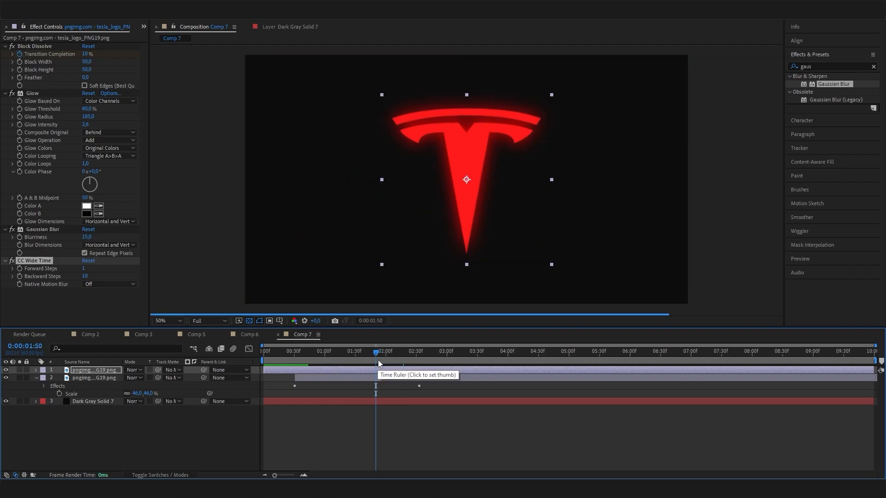
click(384, 352)
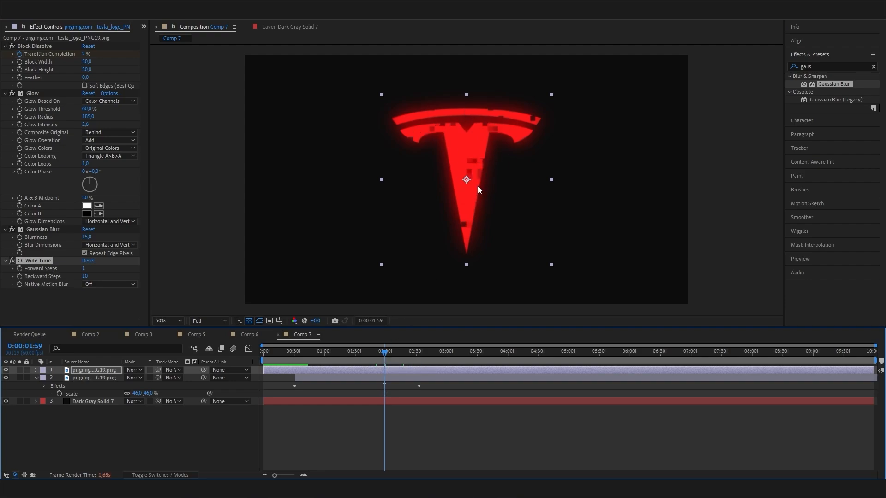
click(103, 371)
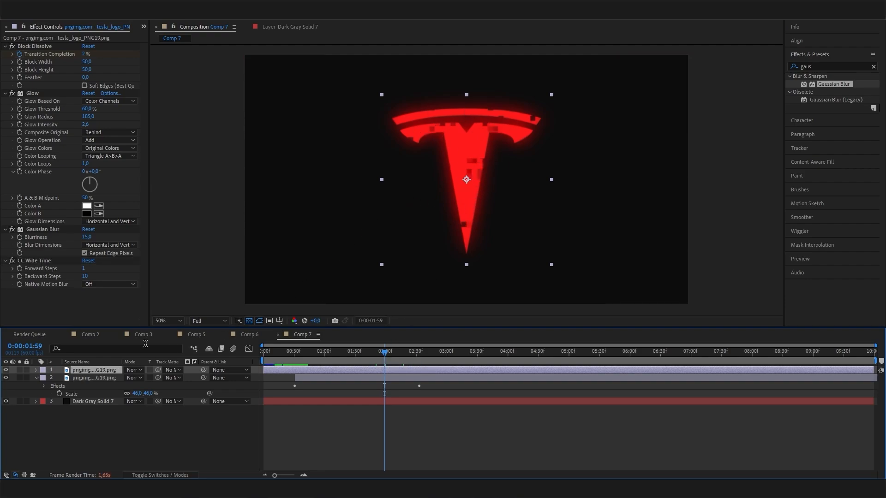
click(387, 351)
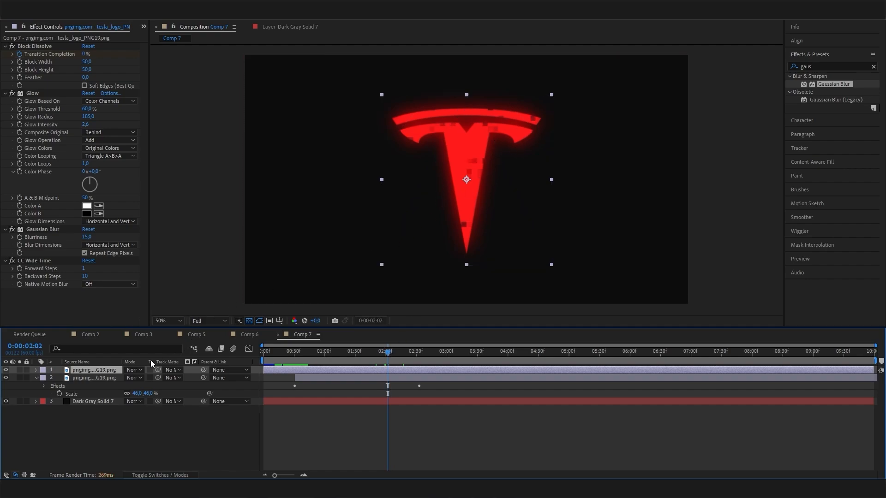
click(85, 430)
click(96, 371)
- Keyframe the top logo layer's Opacity from 100% at 2:02 to 0% at 3:00, then preview the fade
key(t)
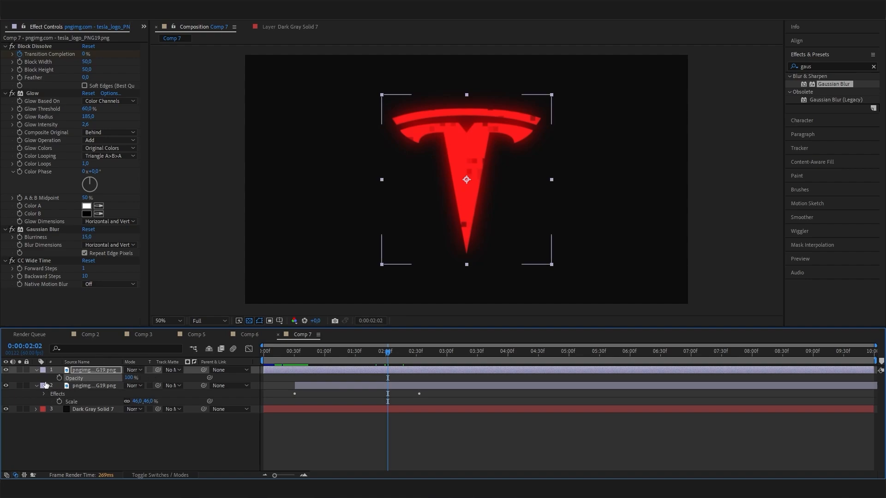
click(59, 378)
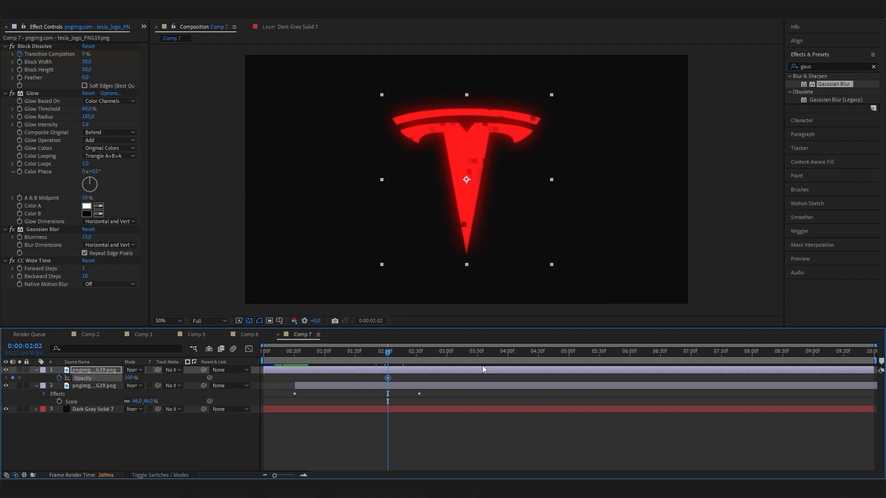
click(446, 354)
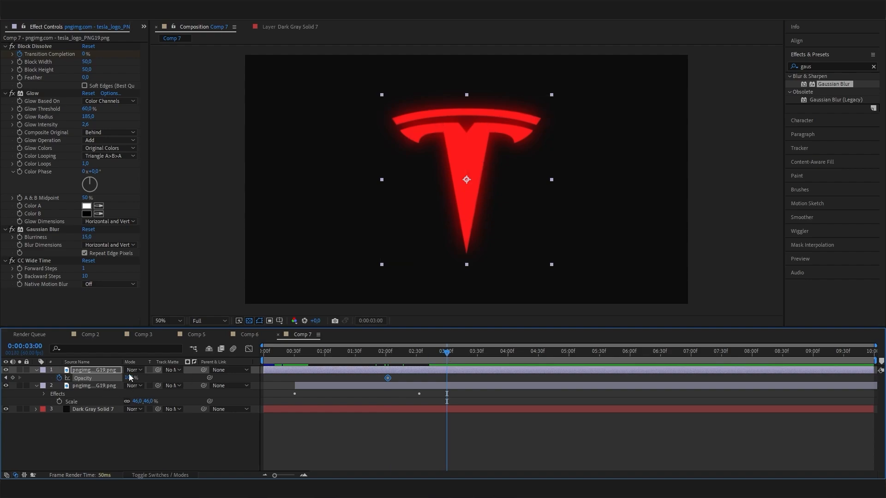
drag(128, 378, 15, 384)
drag(458, 365, 321, 384)
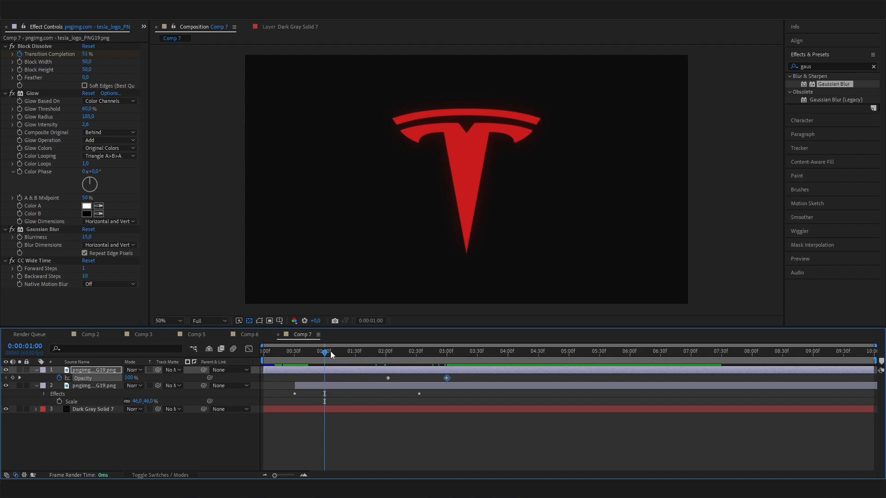
drag(331, 350, 401, 363)
click(250, 335)
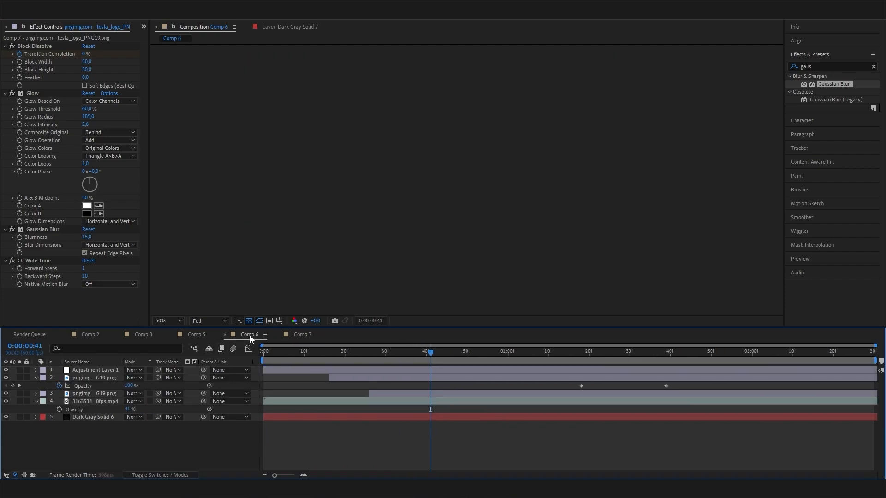
click(496, 362)
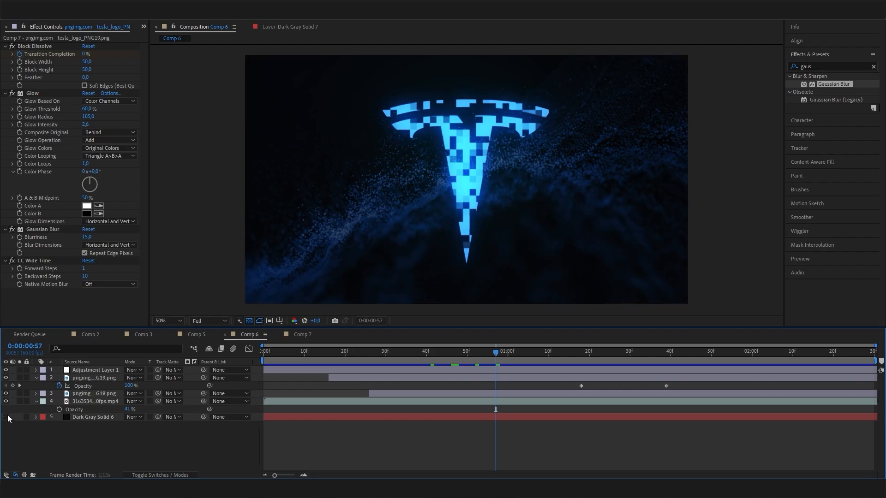
click(6, 401)
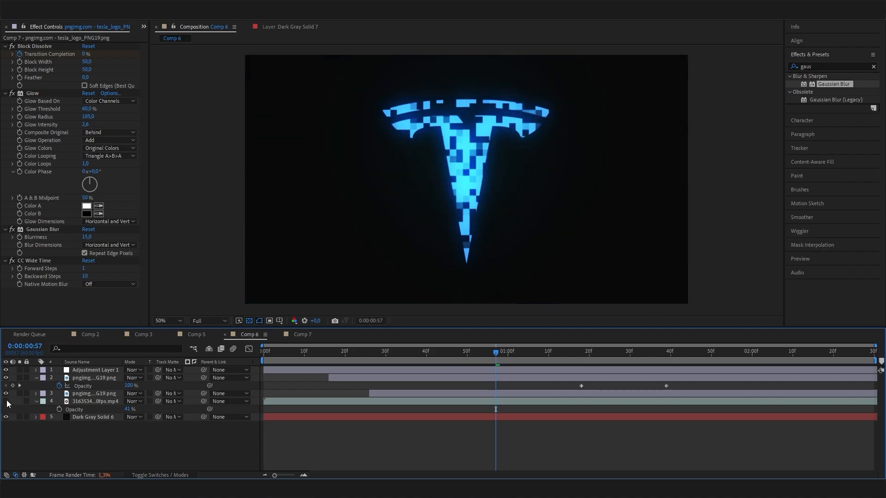
click(6, 401)
click(94, 364)
click(92, 370)
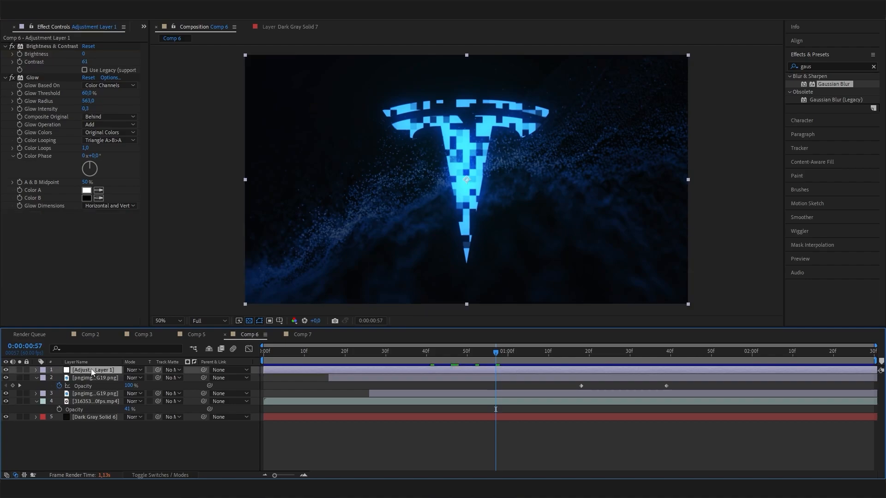
click(34, 78)
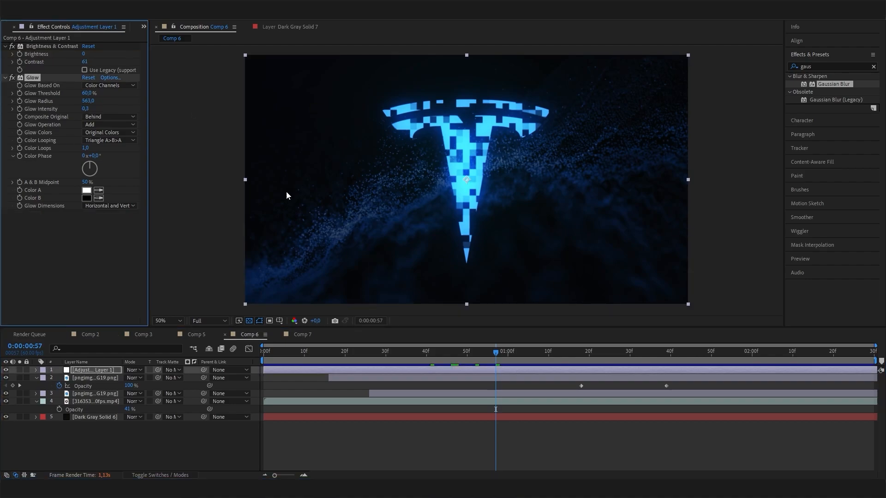
click(53, 46)
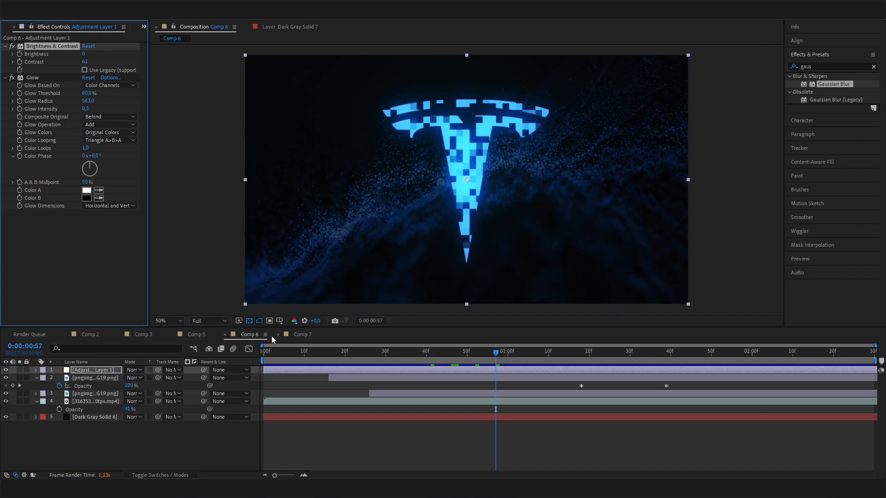
click(301, 335)
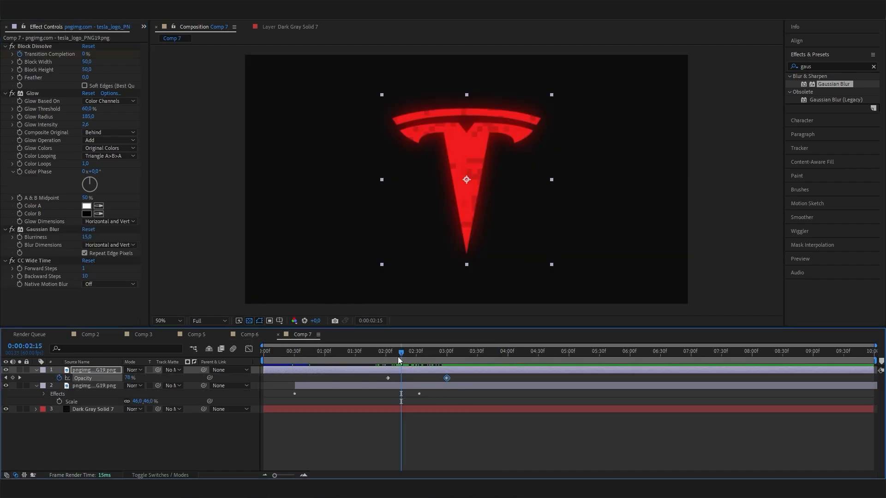
drag(398, 356, 331, 364)
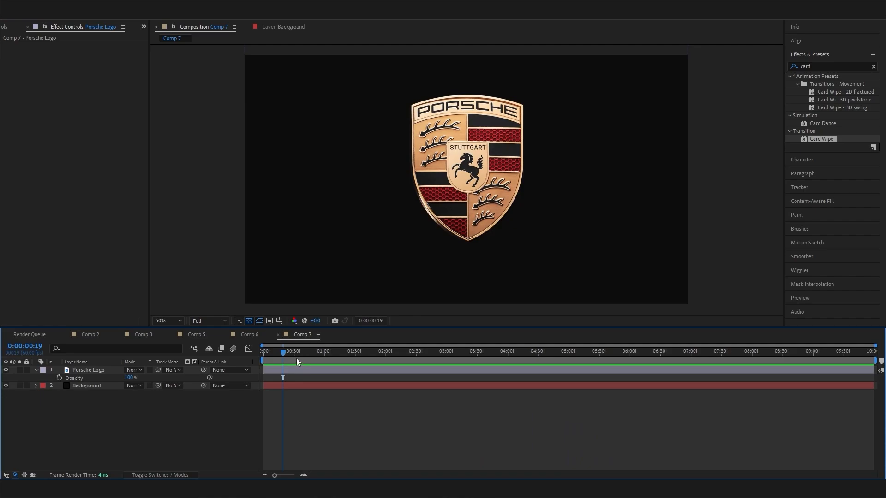
drag(292, 353, 330, 372)
click(318, 354)
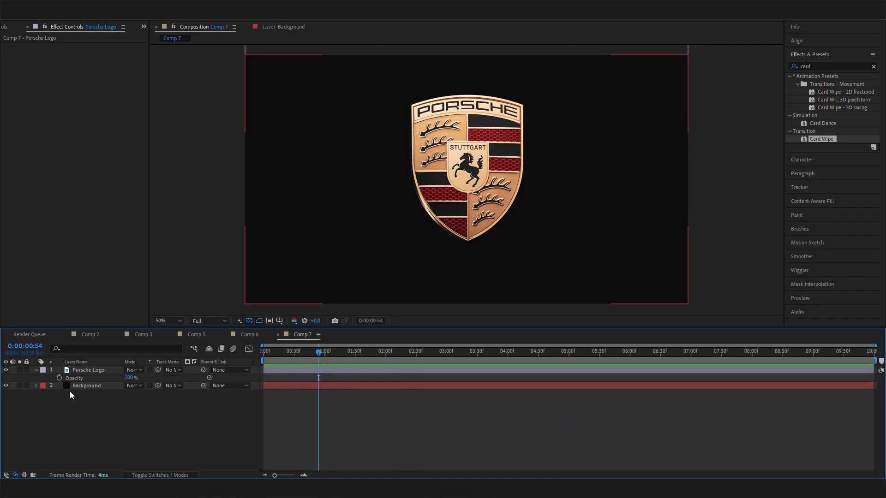
click(6, 385)
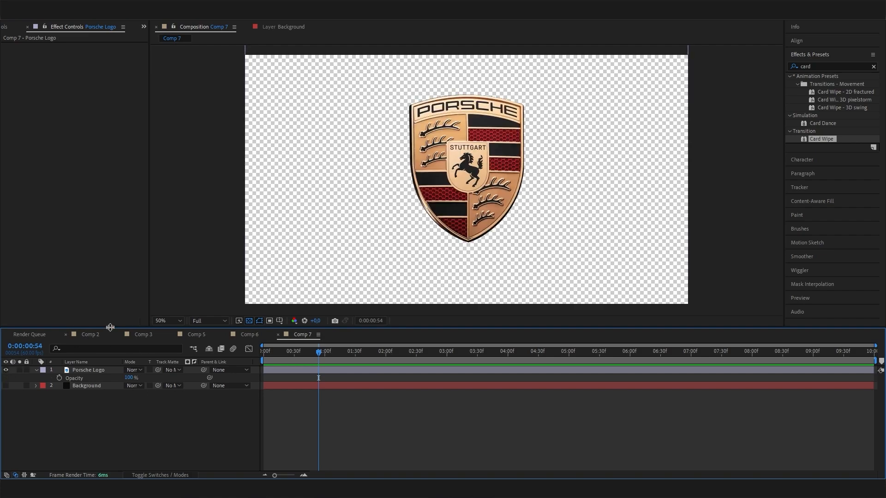
click(6, 370)
click(6, 370)
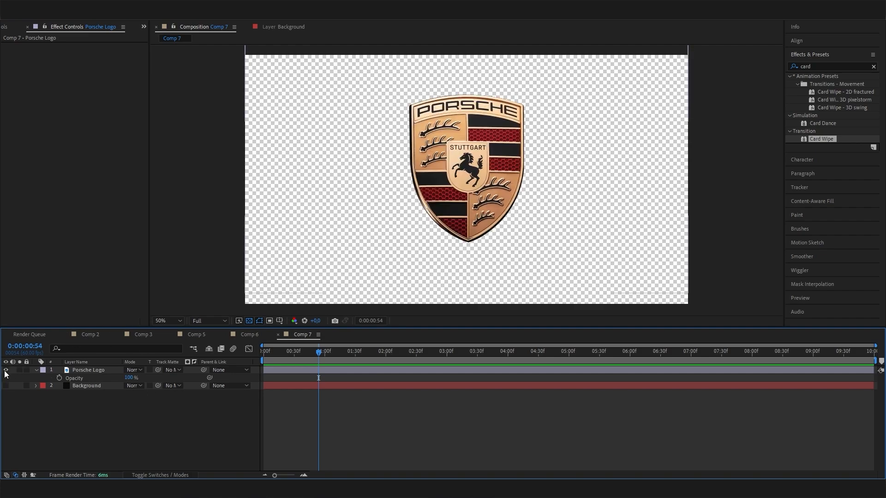
click(5, 385)
click(109, 388)
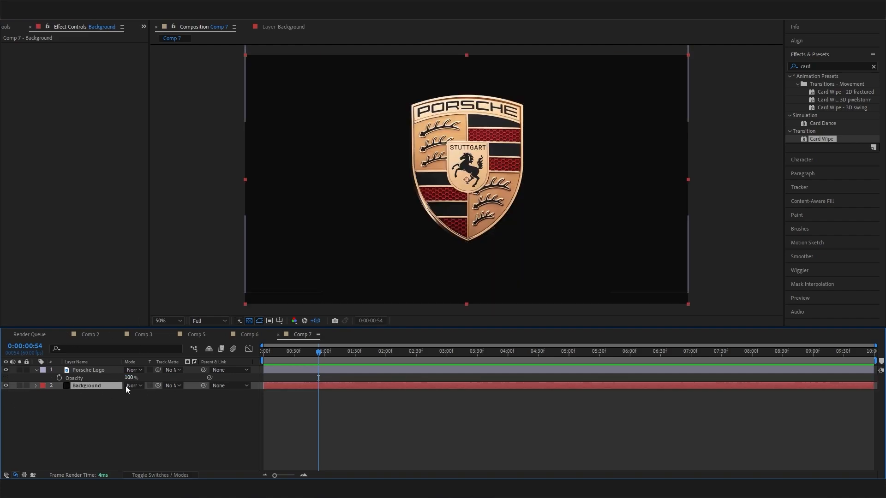
click(196, 335)
drag(400, 353, 423, 354)
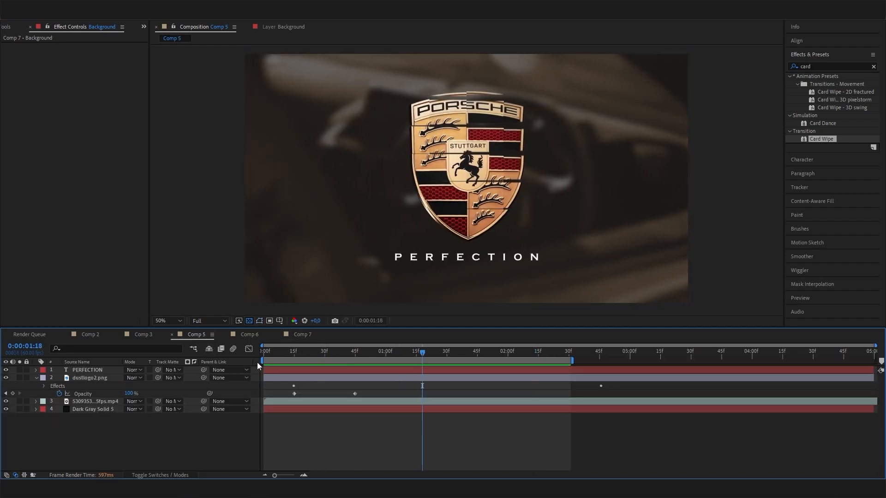
click(304, 335)
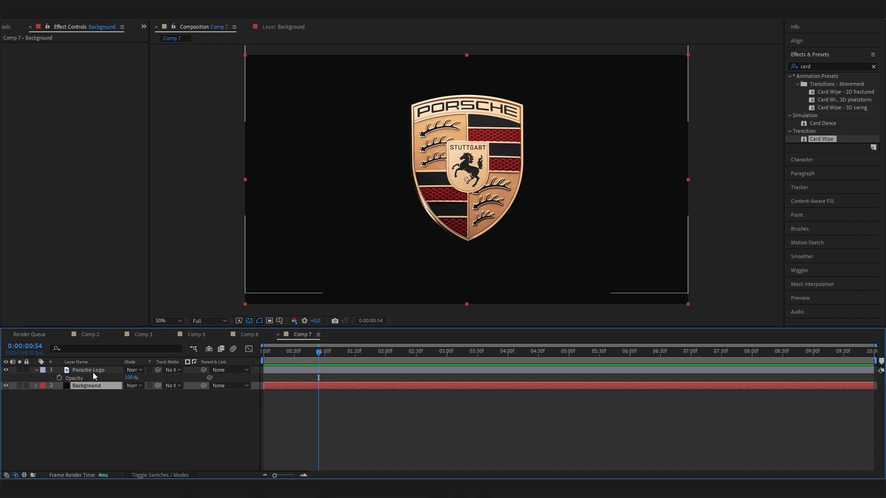
click(93, 372)
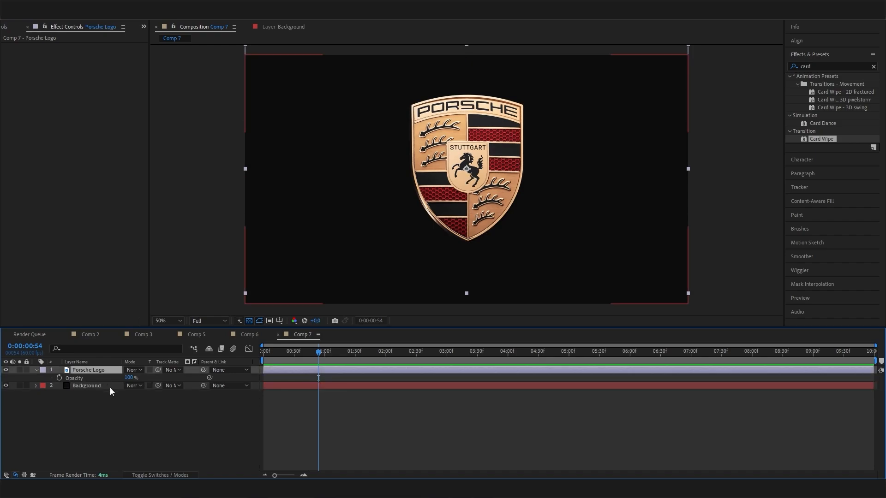
click(823, 64)
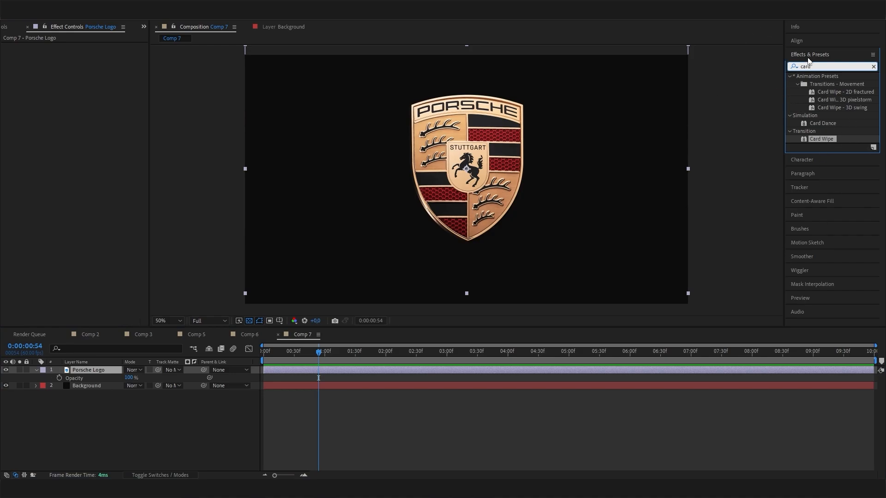
- Apply Card Wipe to the Porsche Logo layer with Transition Completion 50% at 0:00
drag(813, 66, 785, 65)
drag(822, 137, 112, 158)
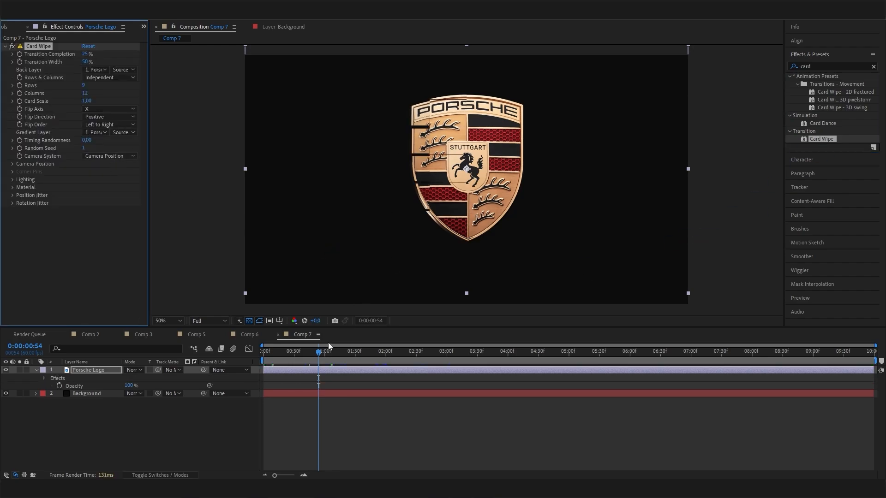
drag(34, 48, 327, 333)
click(316, 355)
key(Home)
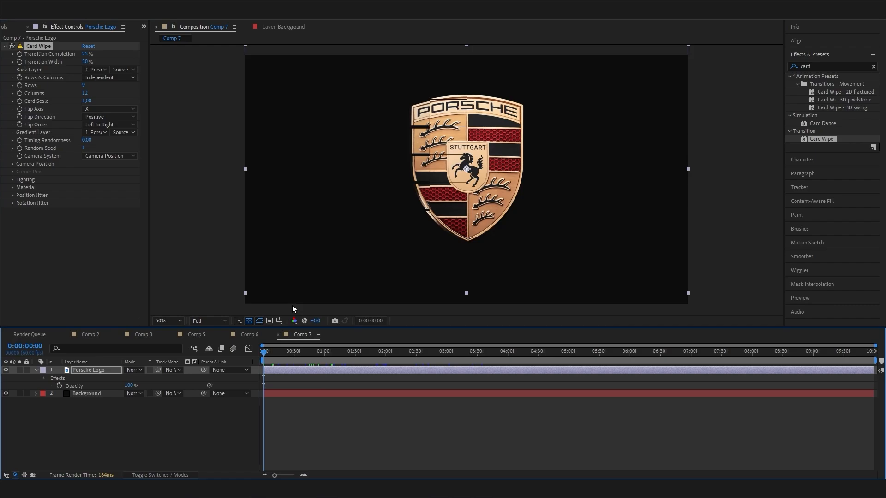
click(86, 53)
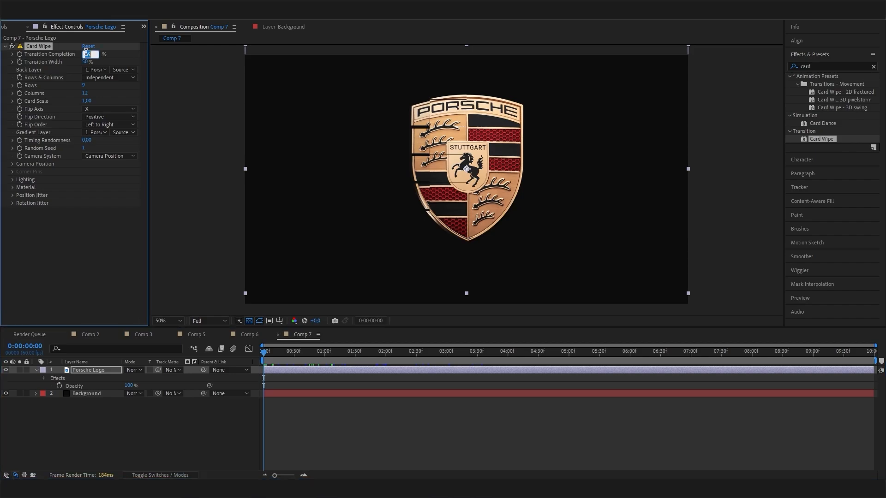
text(50)
key(Return)
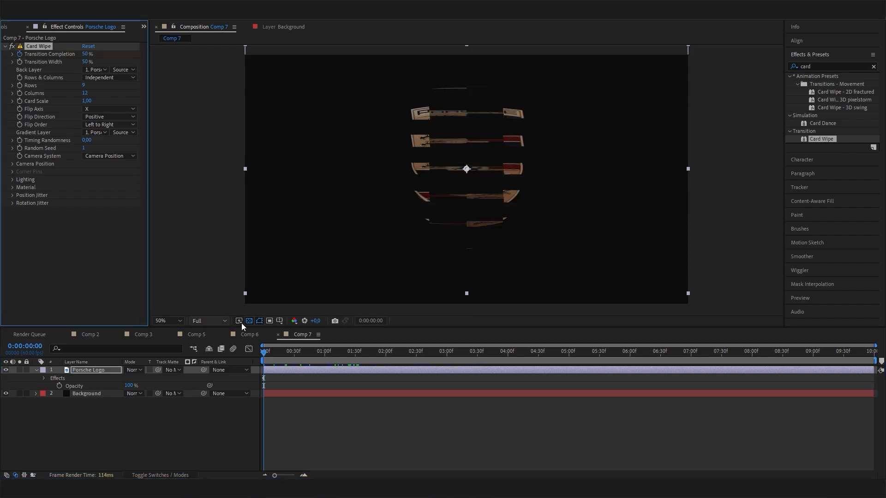
- Raise Transition Completion to 100% later in the timeline so the full crest forms, then scrub to check
click(326, 358)
drag(326, 359, 354, 353)
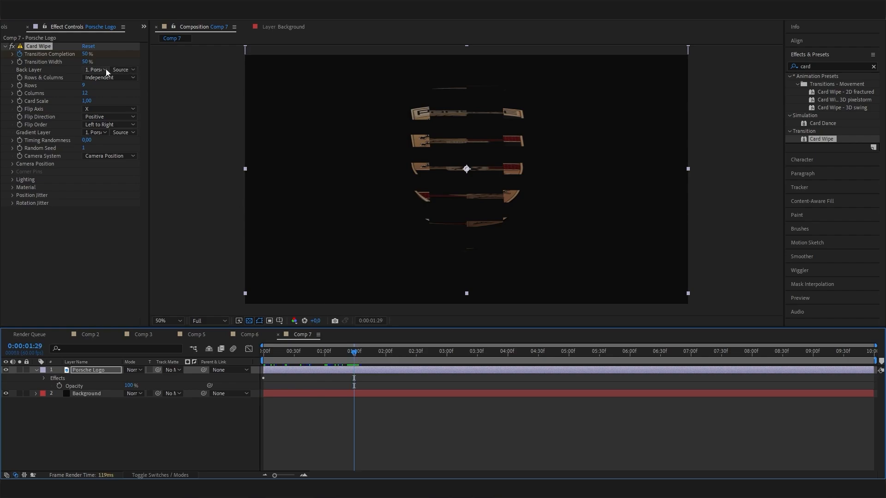
drag(84, 52, 409, 59)
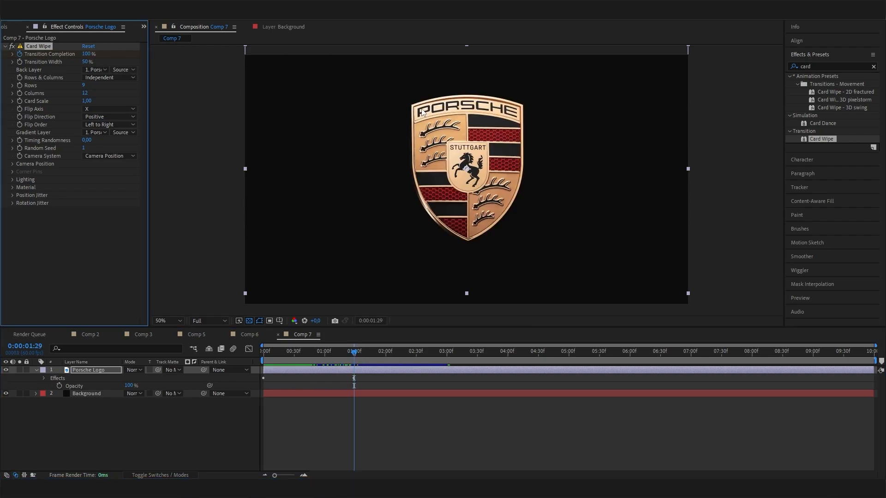
drag(354, 353, 261, 355)
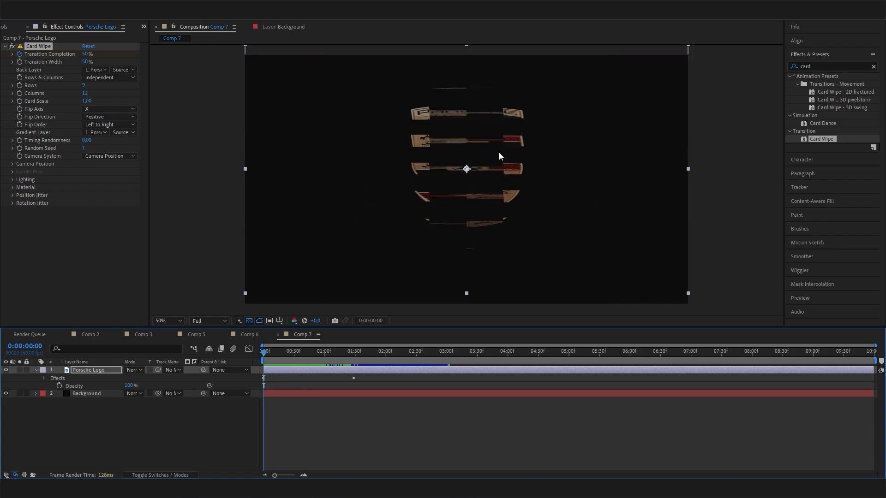
click(220, 449)
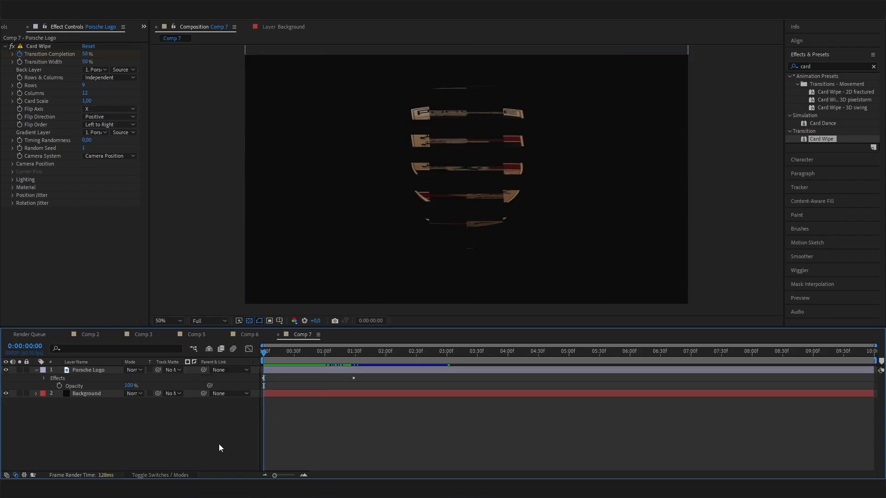
click(95, 260)
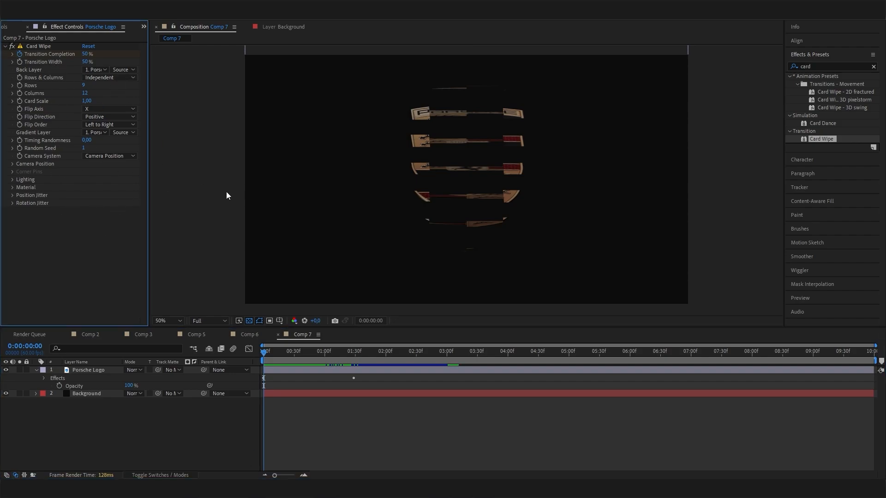
- Show source names, select dustlogo2.png and keyframe its Opacity at 0% at 0:00
click(178, 405)
click(74, 362)
click(70, 370)
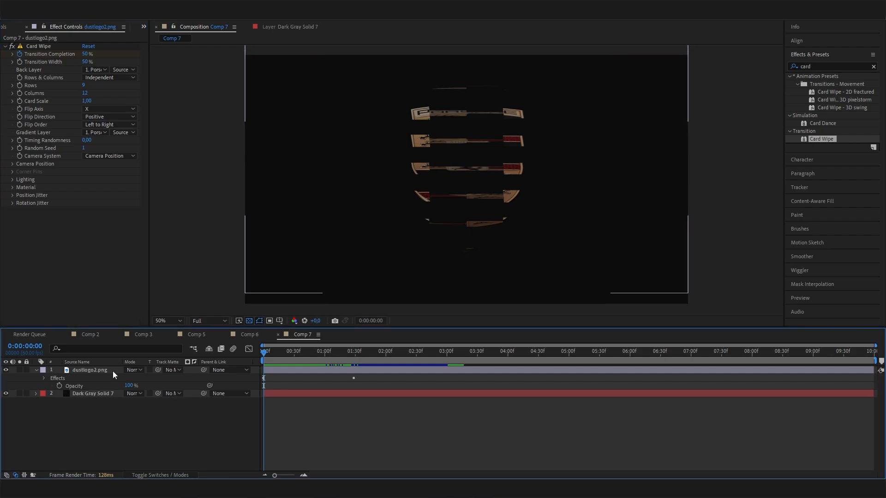
click(98, 370)
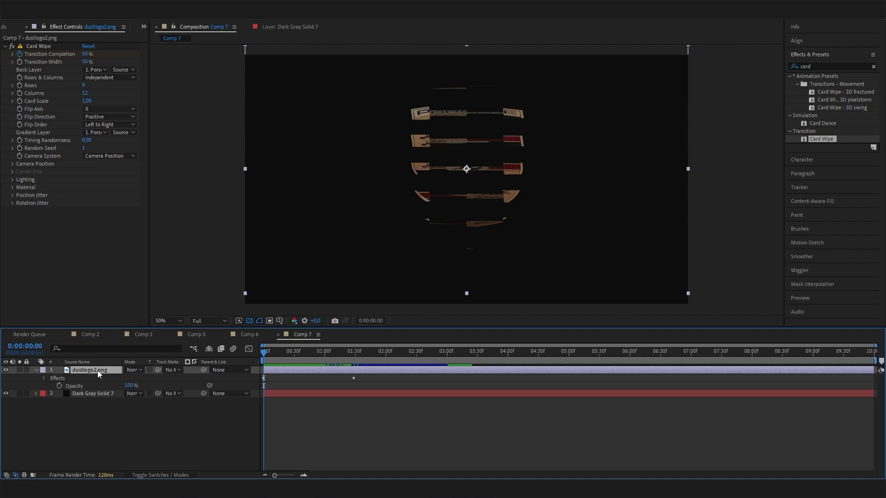
key(t)
key(t)
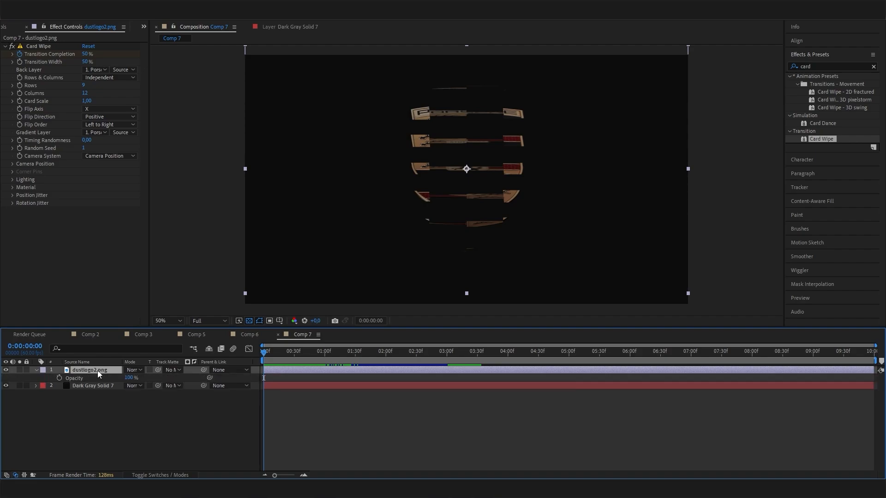
click(100, 376)
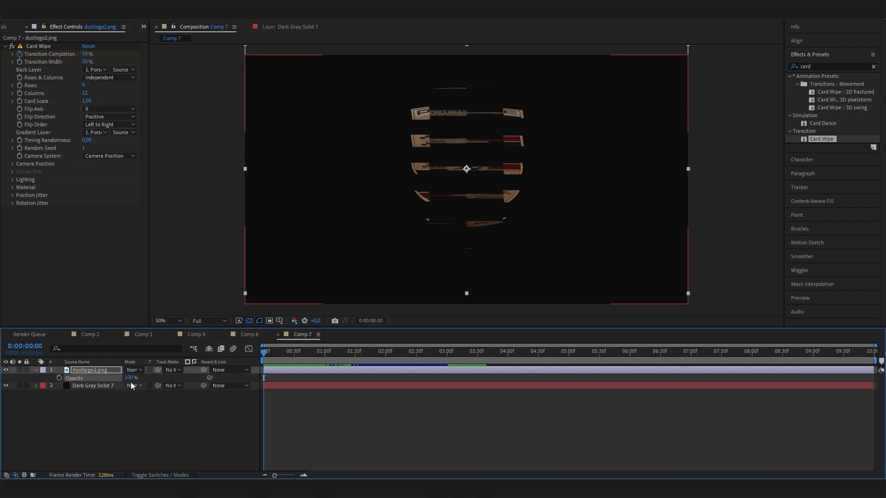
drag(131, 382, 68, 381)
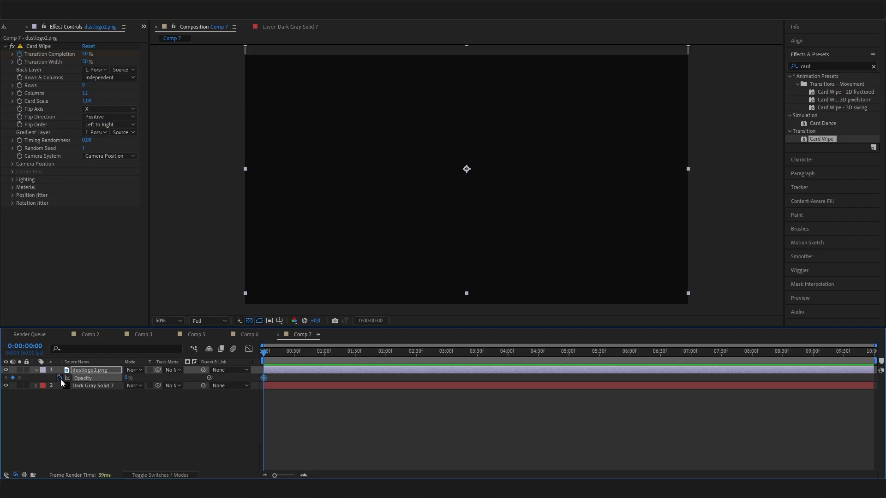
- Add a 100% Opacity keyframe, slide it to about 0:30 for a slower fade, and preview
click(269, 352)
drag(269, 352, 279, 352)
drag(126, 379, 410, 383)
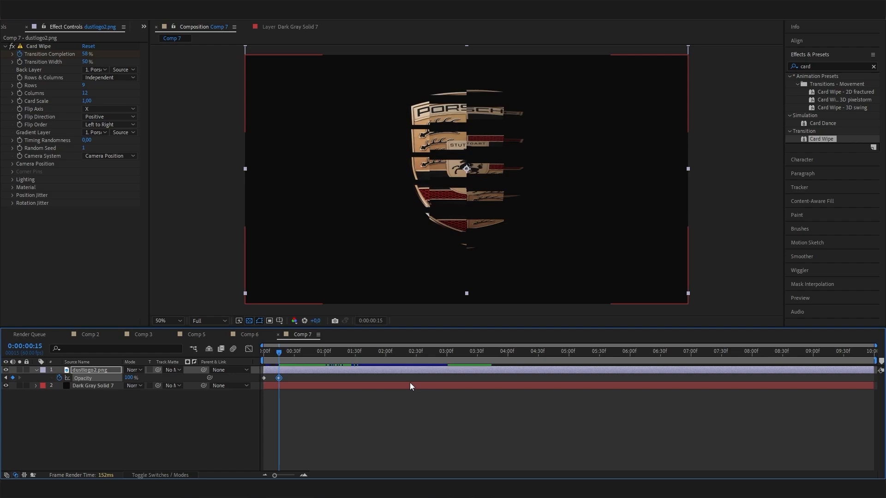
drag(279, 353, 239, 361)
key(space)
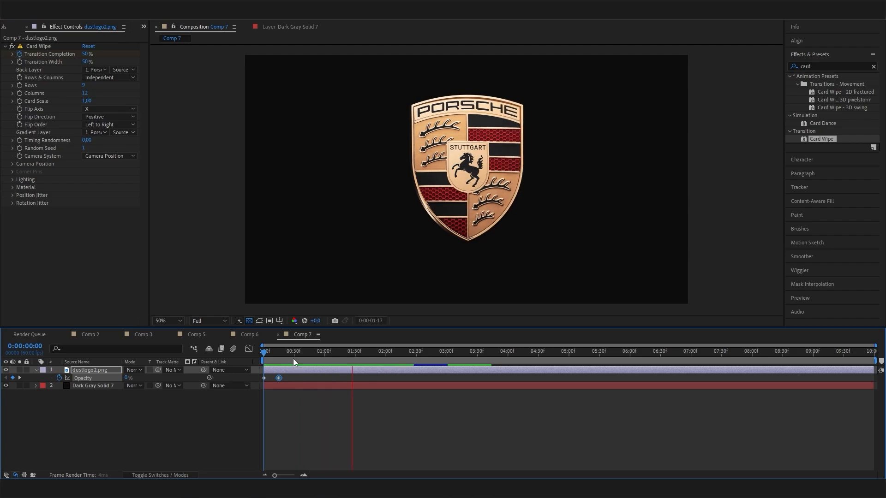
key(space)
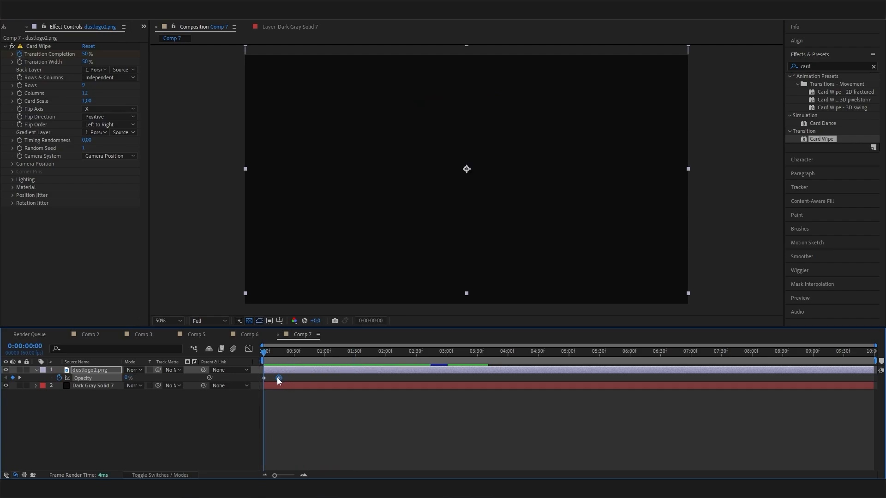
drag(277, 378, 242, 363)
click(296, 357)
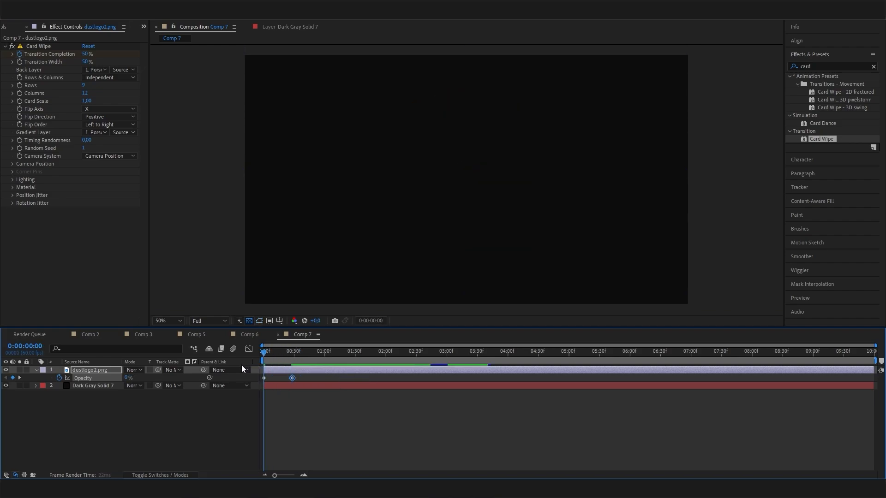
key(space)
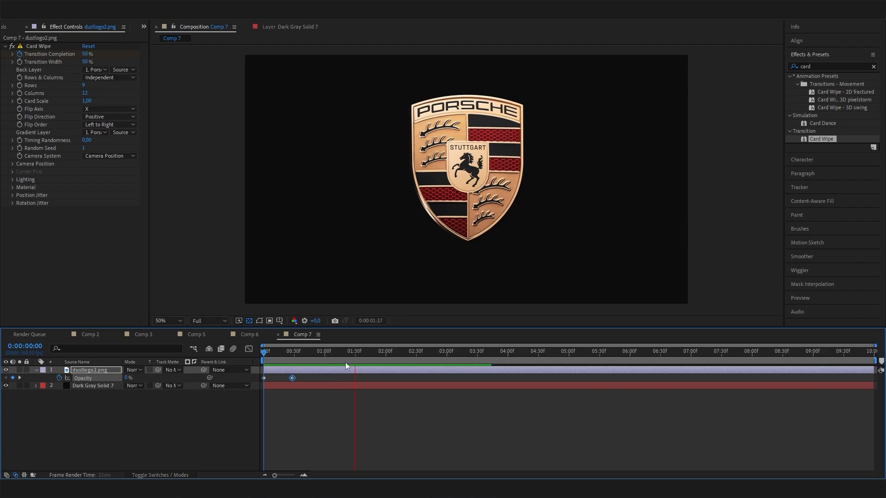
drag(343, 353, 301, 354)
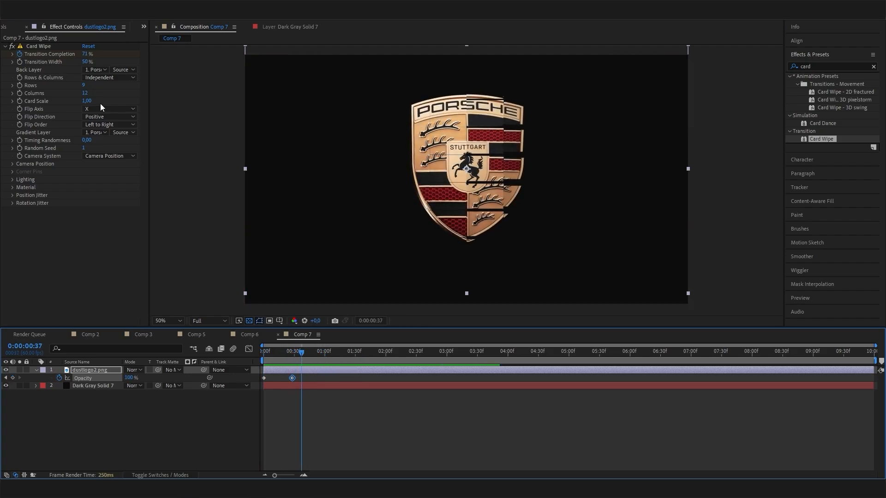
- Set Card Wipe's Flip Order to Bottom Left to Top Right and preview it
drag(356, 354, 301, 361)
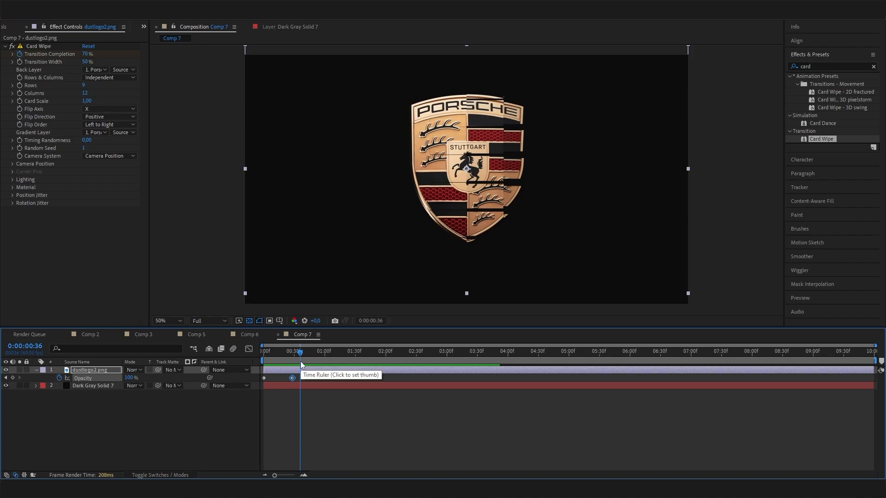
click(88, 126)
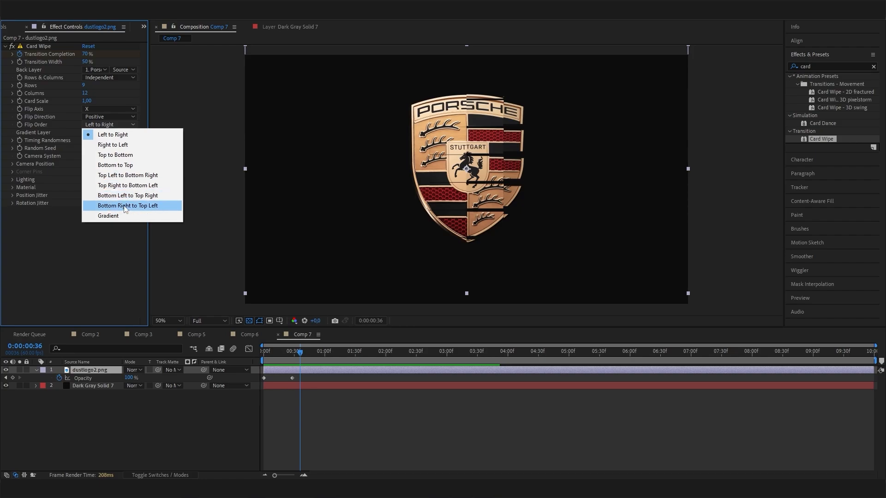
click(139, 198)
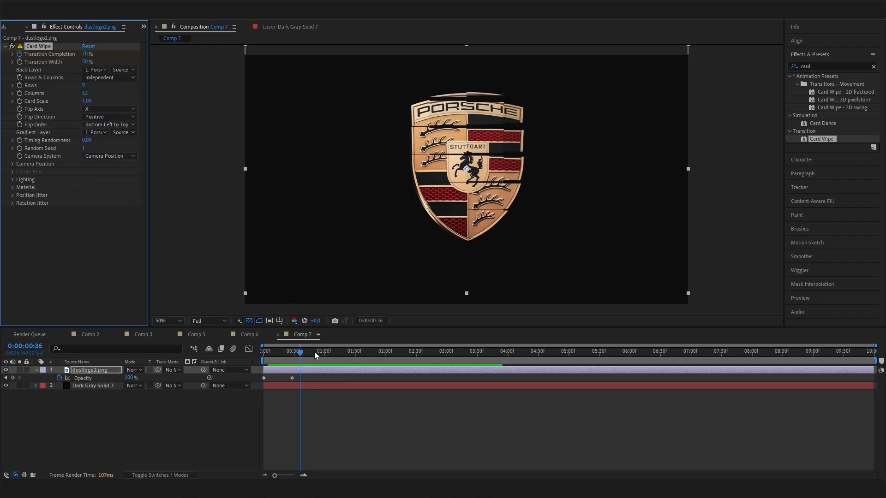
drag(308, 353, 235, 368)
key(space)
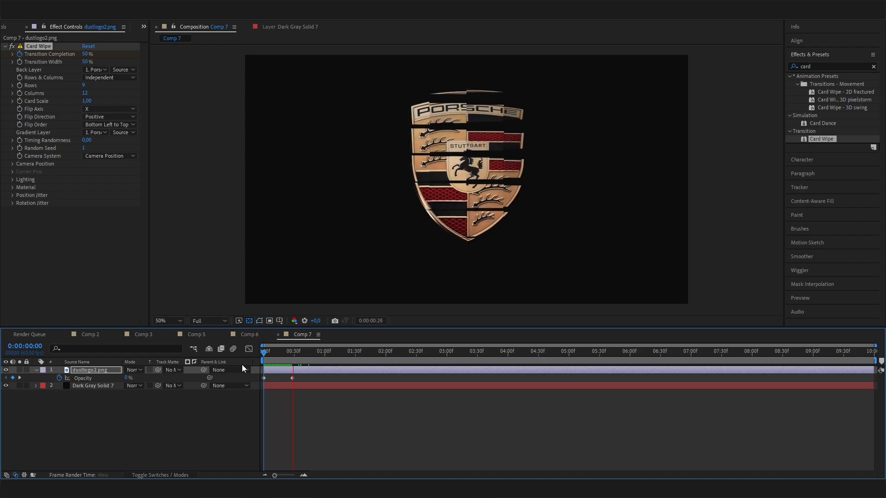
key(space)
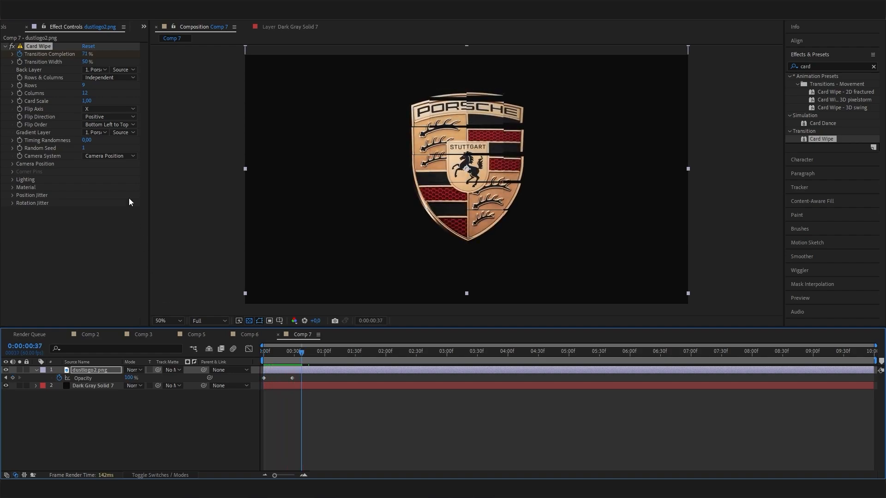
- Recheck the Flip Order choices, keep Bottom Left to Top Right, and preview the wipe again
click(121, 124)
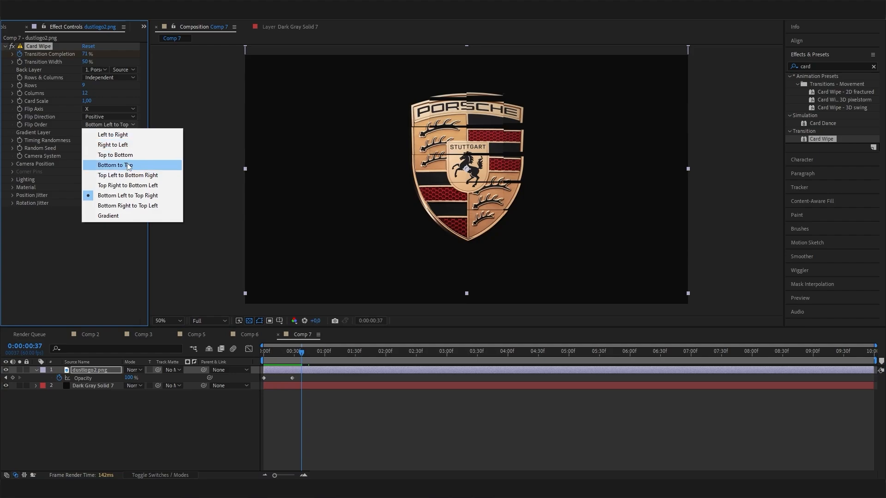
click(312, 351)
drag(312, 350, 215, 379)
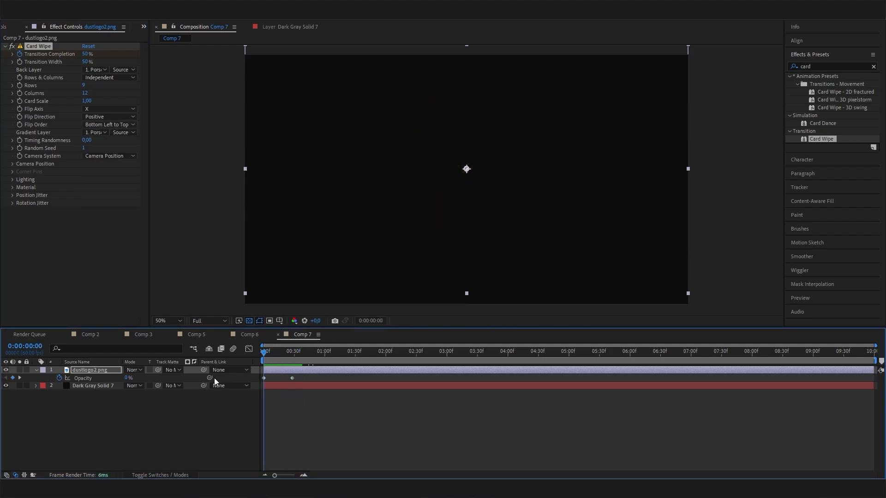
key(space)
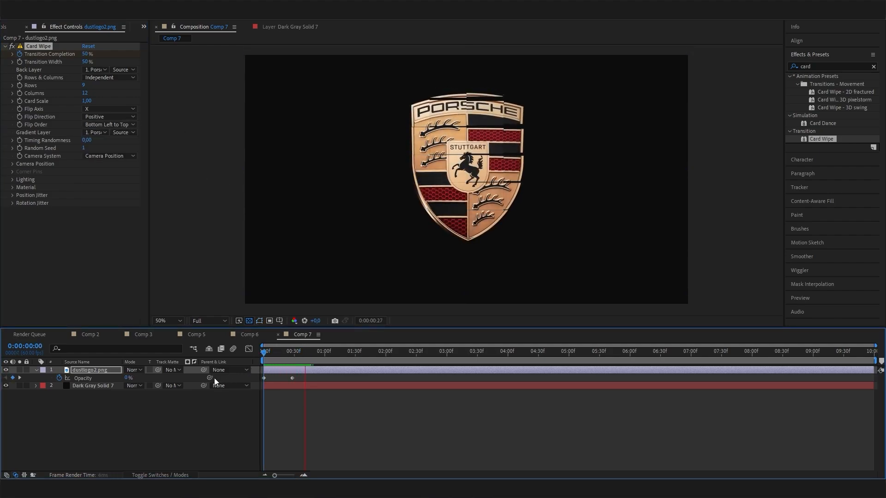
key(space)
drag(328, 352, 278, 358)
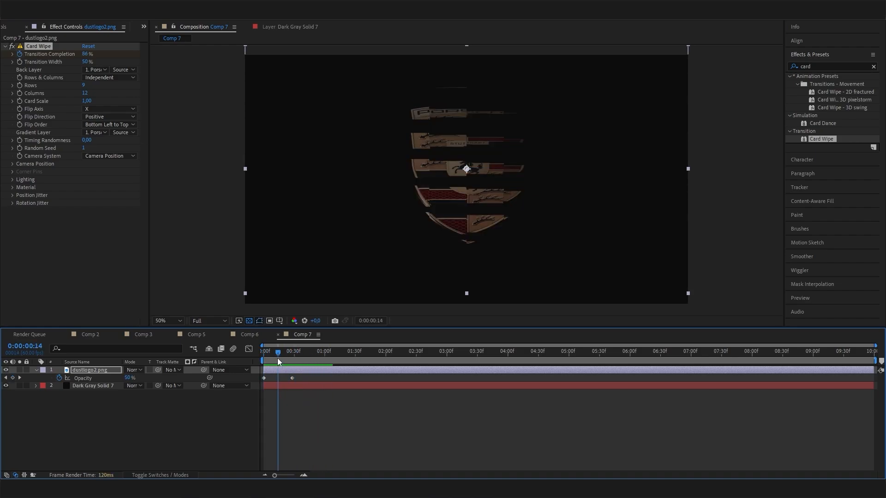
click(36, 370)
click(36, 371)
click(45, 379)
click(52, 386)
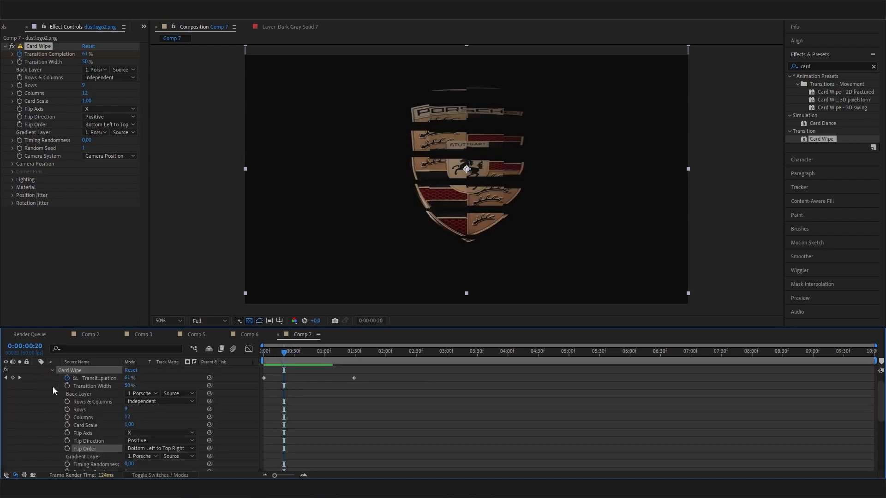
click(353, 379)
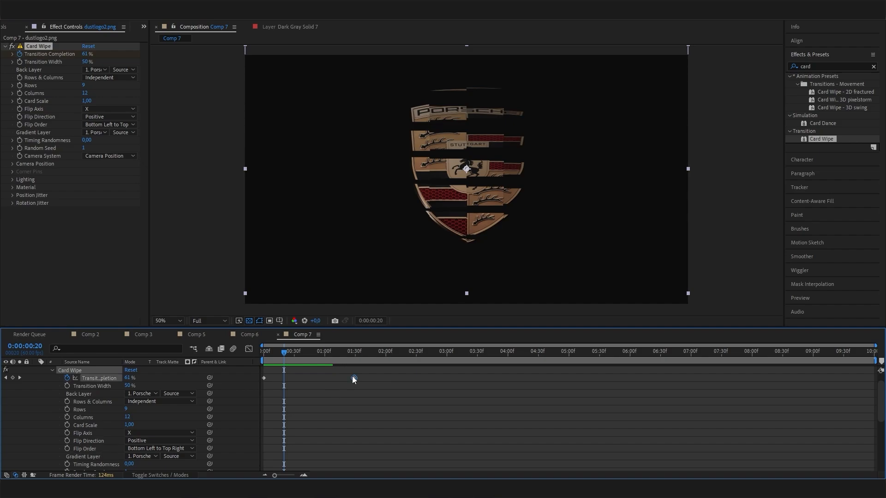
drag(354, 379, 237, 384)
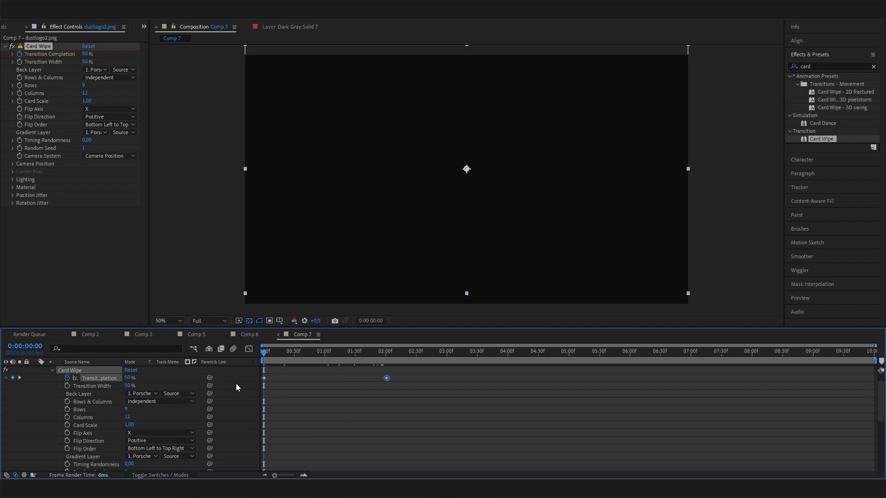
key(space)
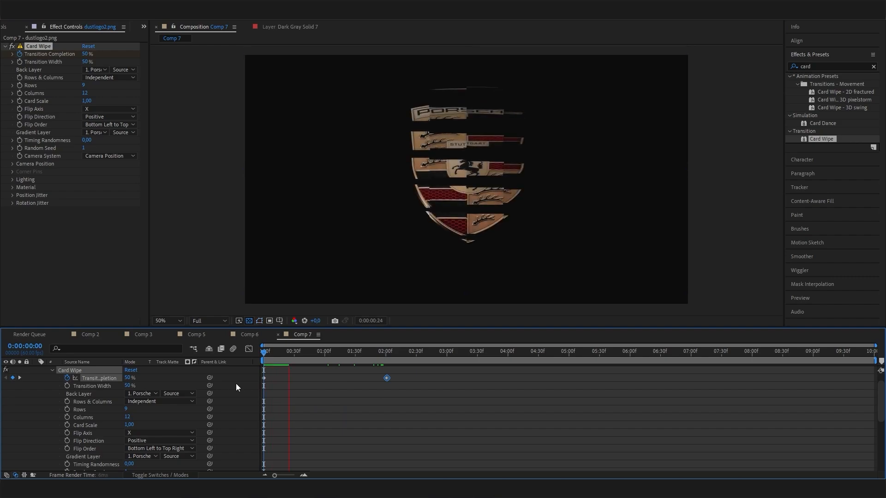
key(space)
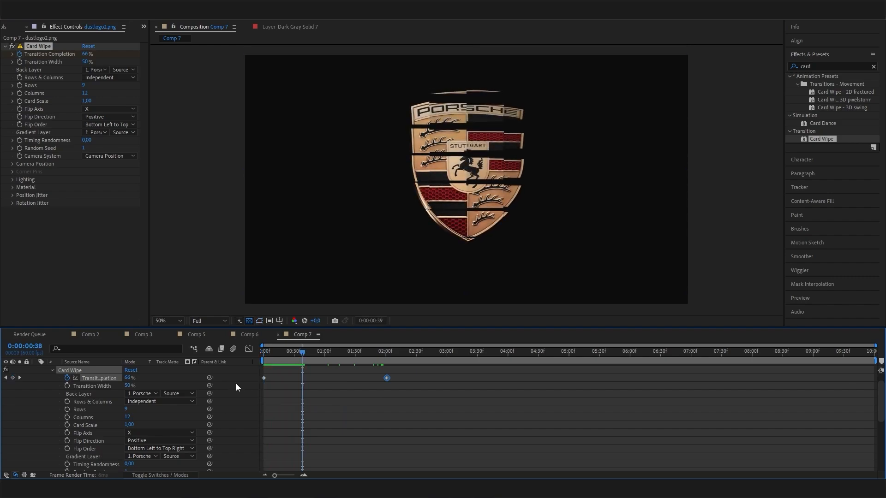
drag(301, 355, 327, 358)
scroll(83, 401, up, 1)
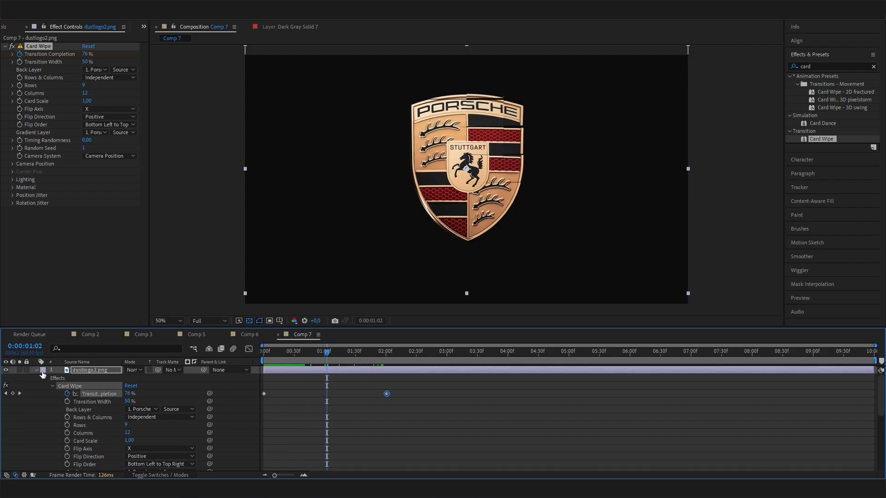
key(F2)
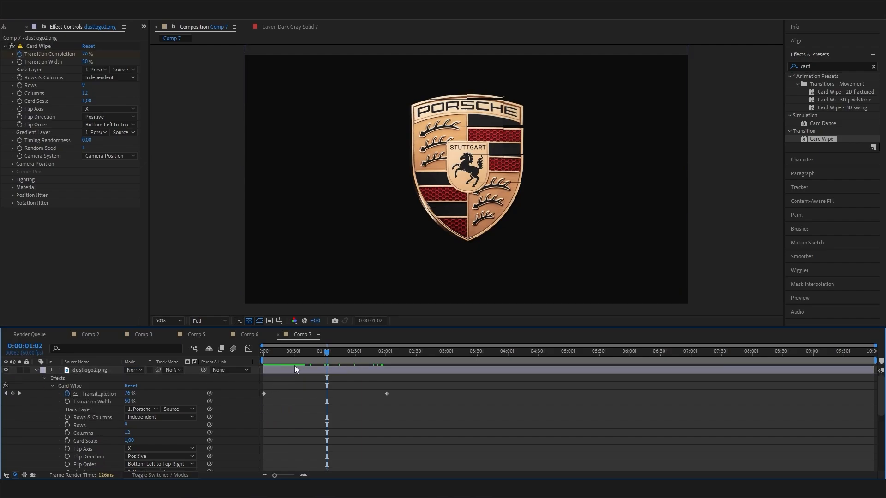
drag(327, 352, 350, 355)
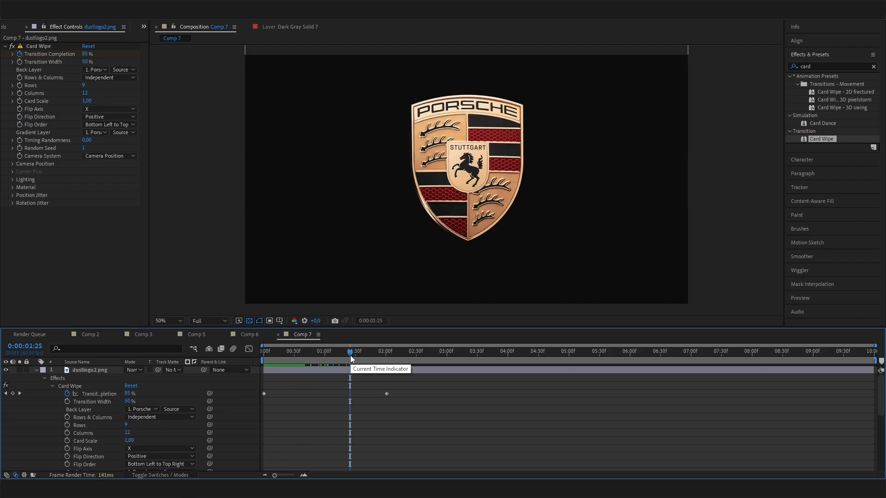
drag(350, 355, 330, 362)
drag(362, 367, 323, 353)
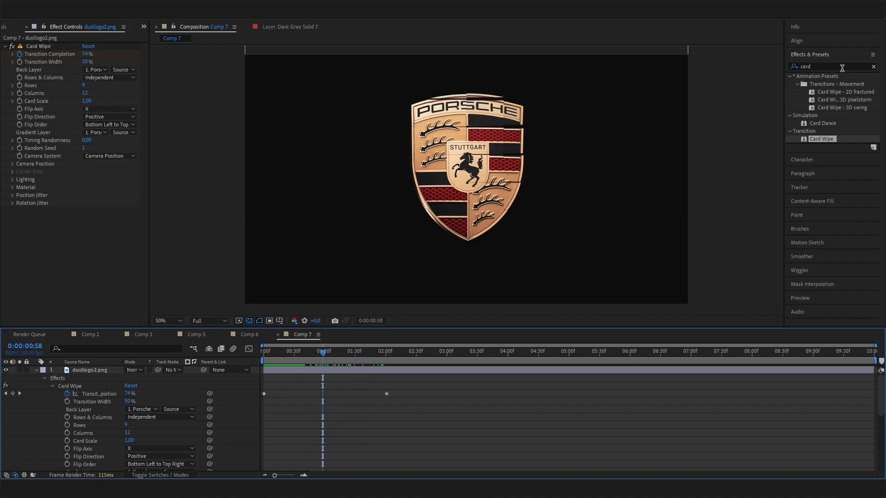
- Search Effects & Presets for 'wide' and apply CC Wide Time to the dustlogo2.png crest
drag(832, 66, 763, 75)
key(BackSpace)
text(wi)
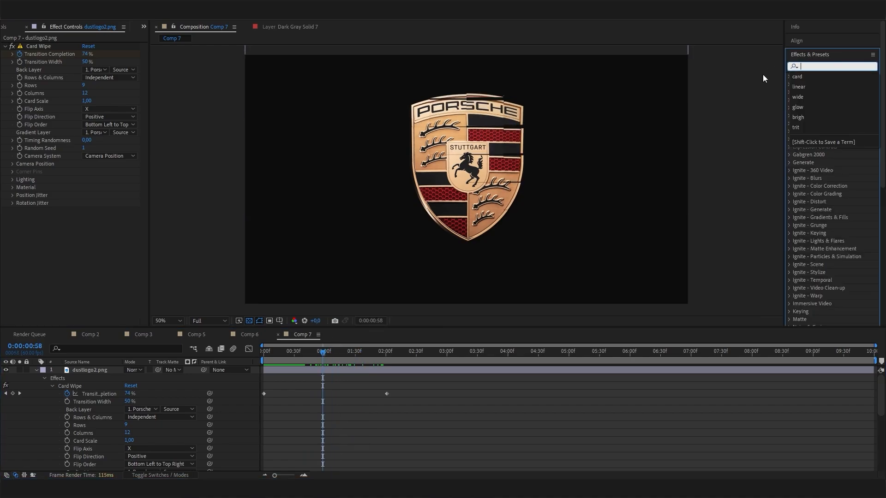
text(de)
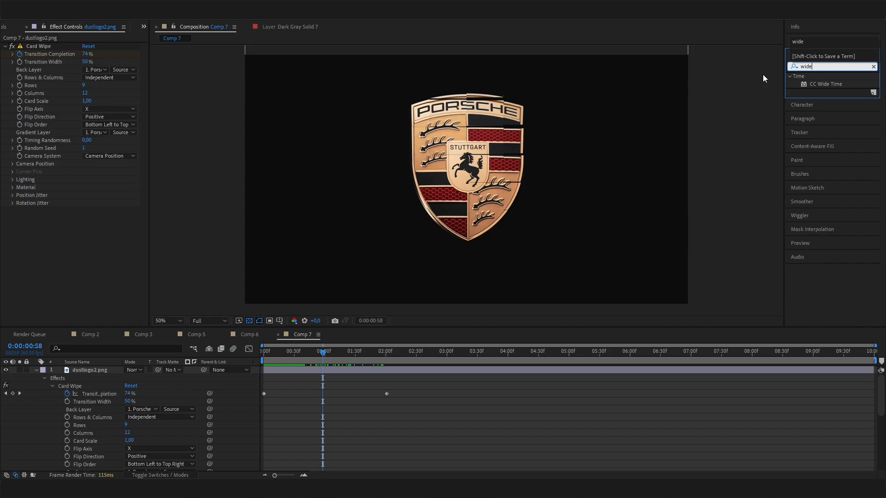
click(826, 84)
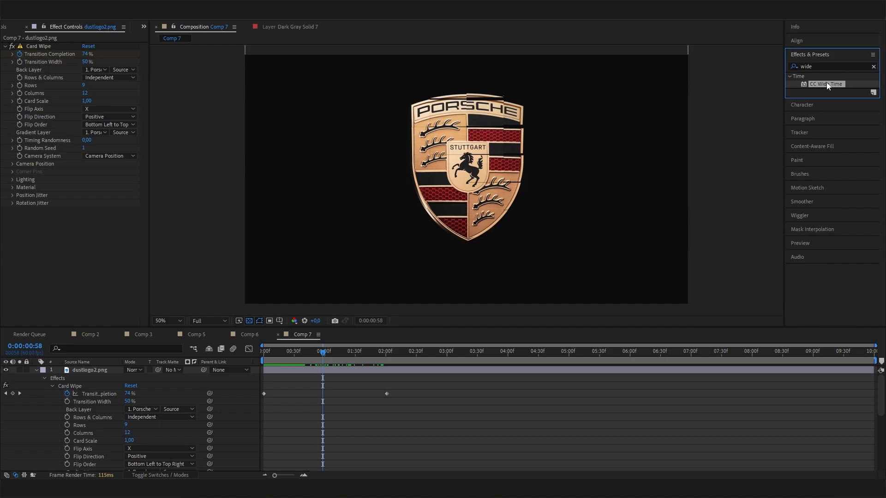
drag(826, 84, 76, 239)
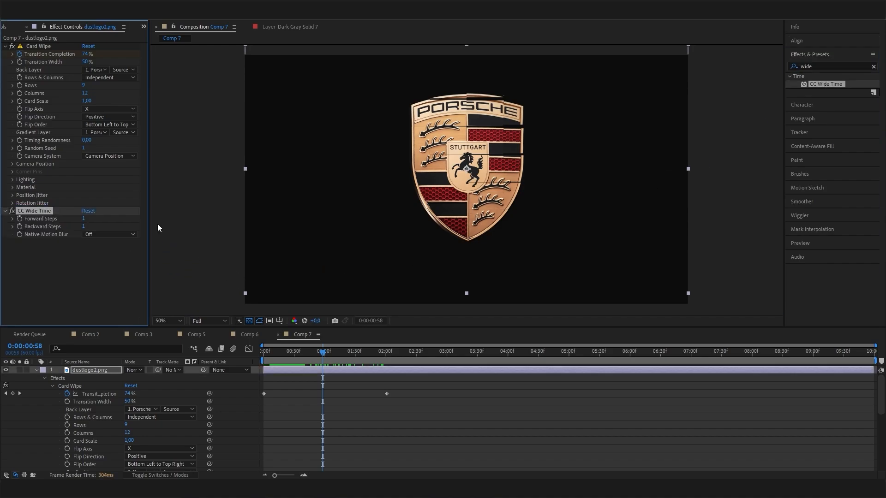
- Set CC Wide Time's Backward Steps to 7, checking it mid-transition at 0:52
click(354, 355)
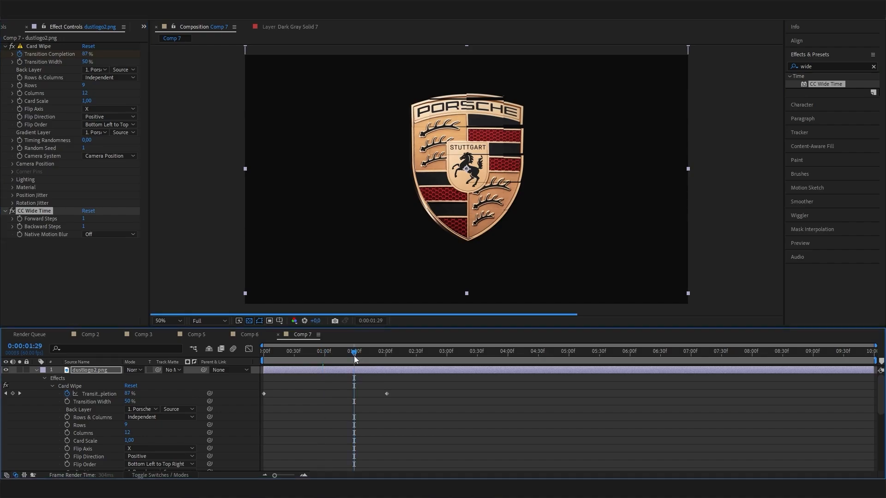
drag(354, 355, 317, 358)
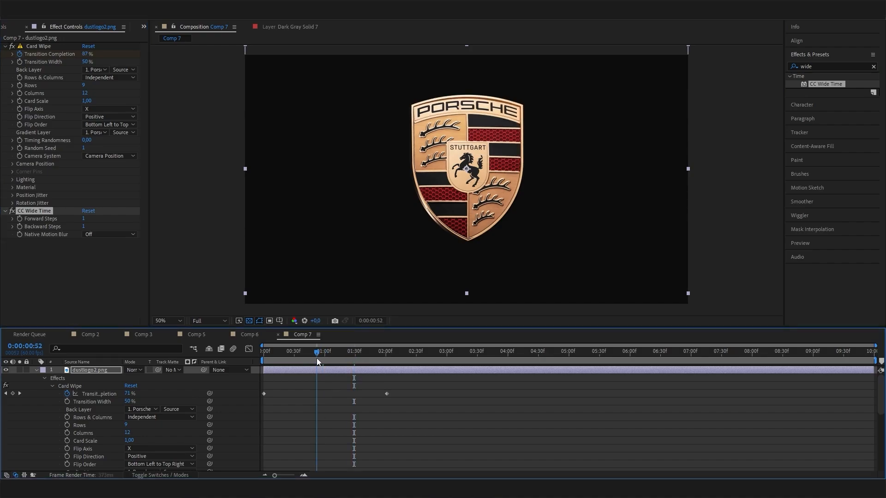
click(85, 227)
text(7)
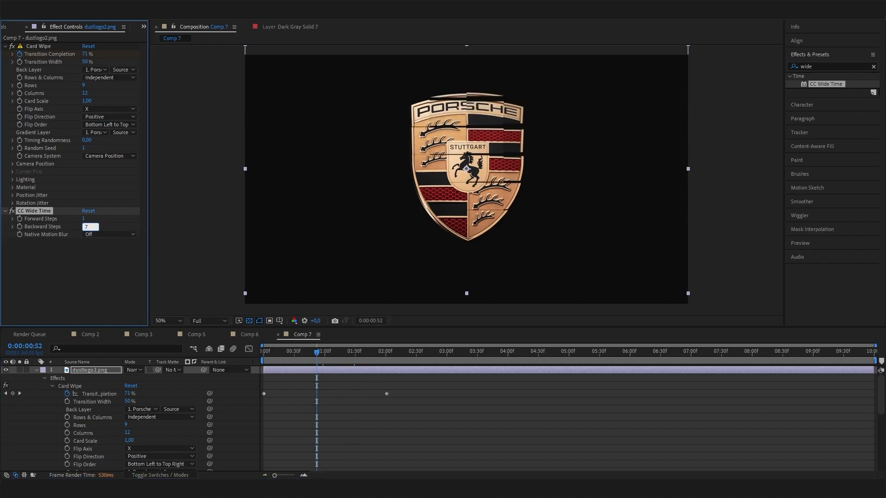
key(Return)
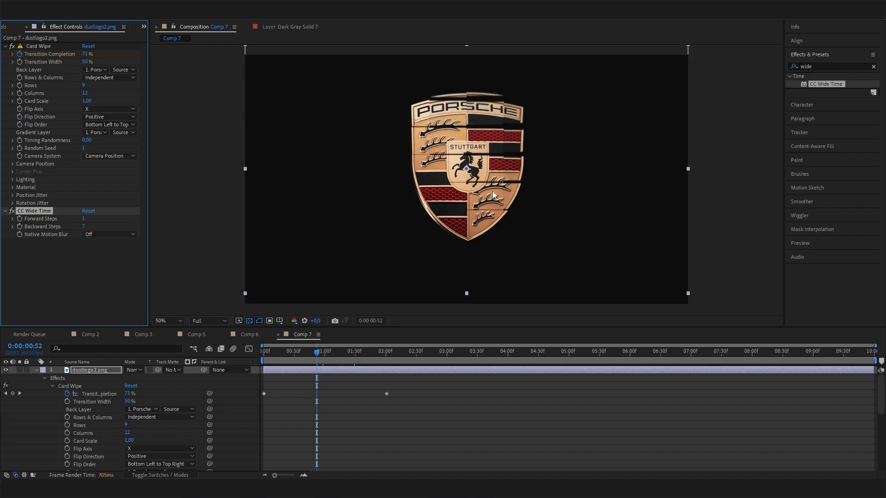
drag(318, 353, 254, 361)
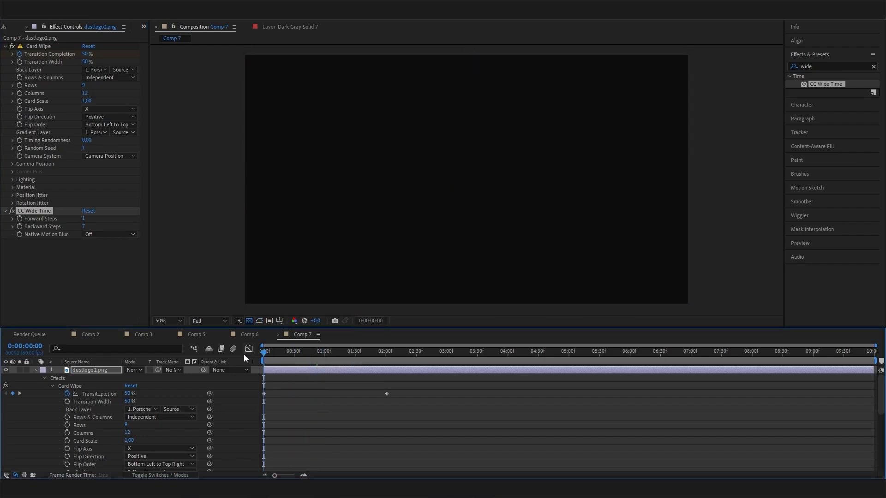
mouse_move(263, 354)
mouse_down()
mouse_move(331, 360)
mouse_move(292, 351)
mouse_move(273, 360)
mouse_up()
key(space)
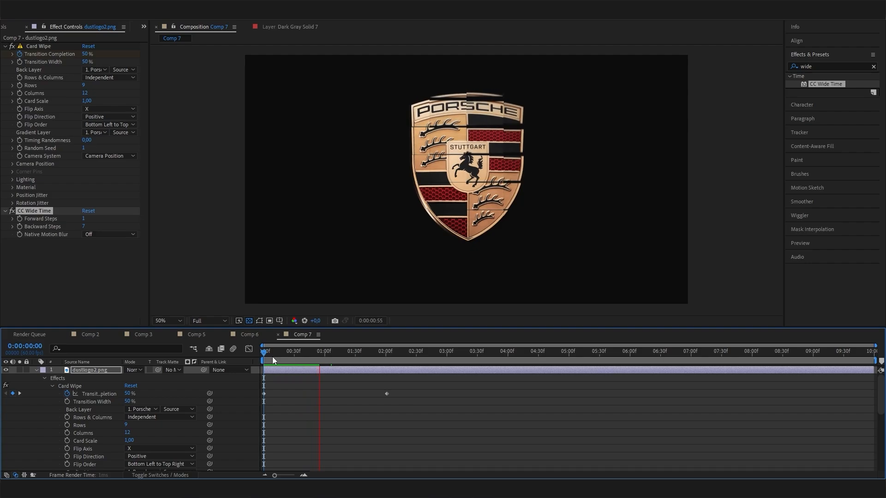
key(space)
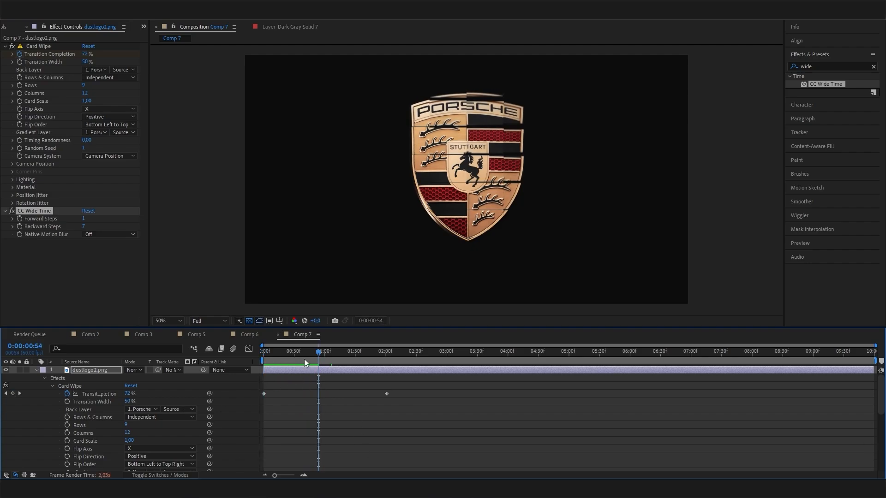
drag(299, 354, 475, 389)
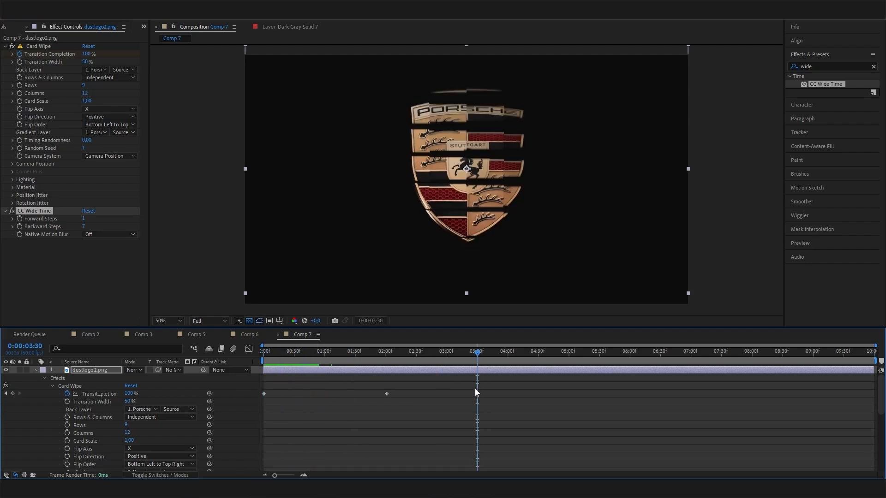
click(203, 334)
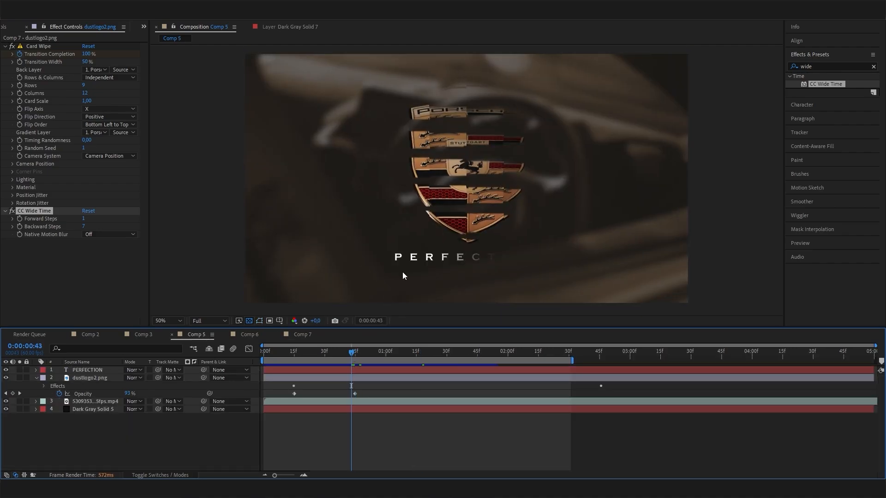
mouse_move(355, 354)
mouse_down()
mouse_move(280, 355)
mouse_move(392, 356)
mouse_move(278, 358)
mouse_move(357, 364)
mouse_up()
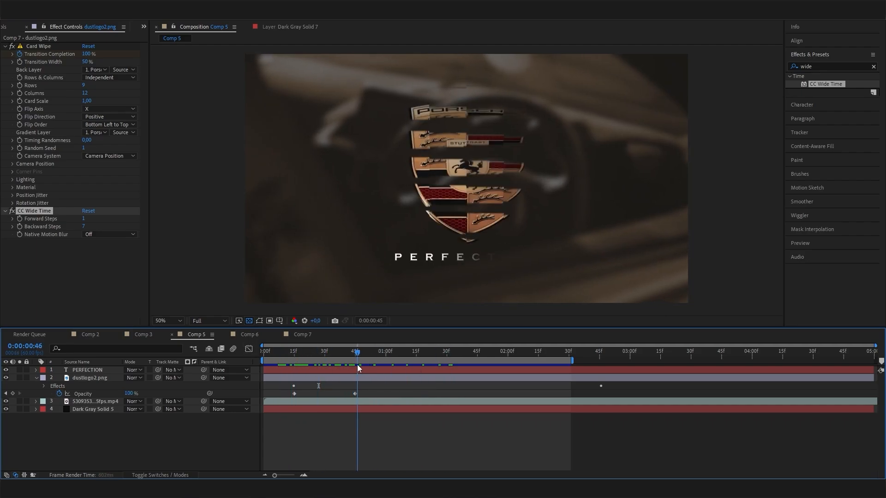
click(302, 335)
- Create a new text layer reading PORSCHE
click(42, 370)
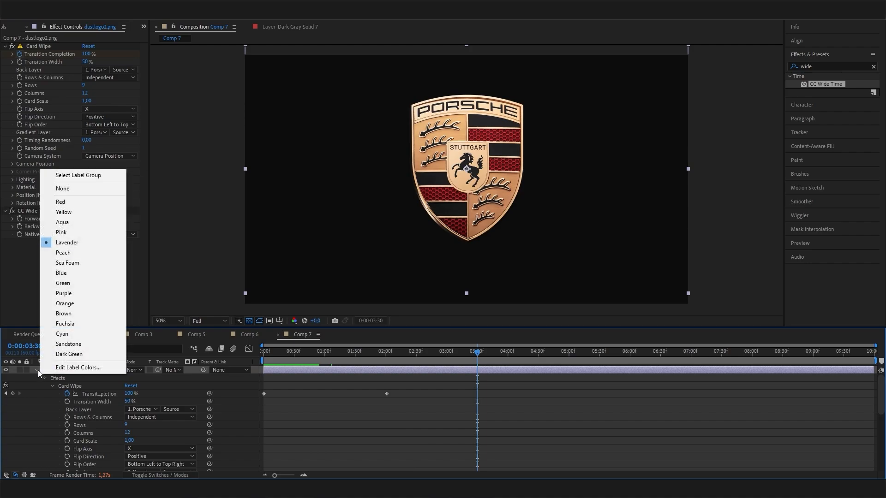
click(90, 397)
right_click(119, 404)
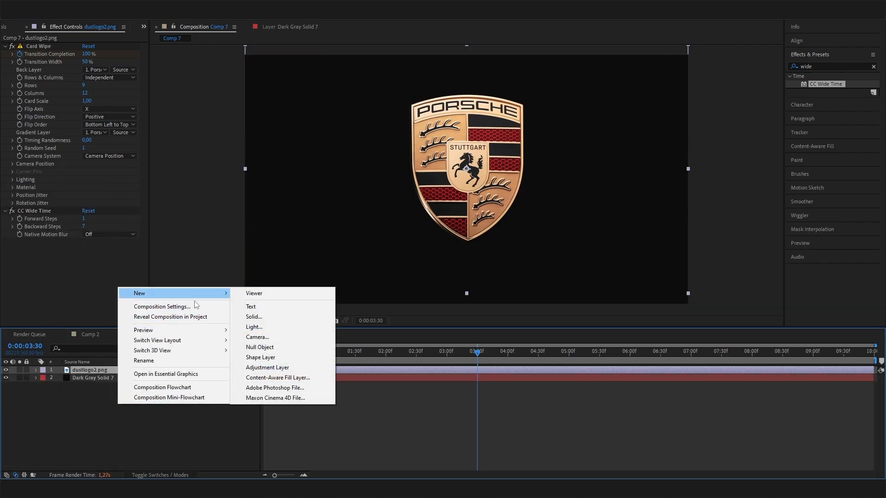
click(290, 307)
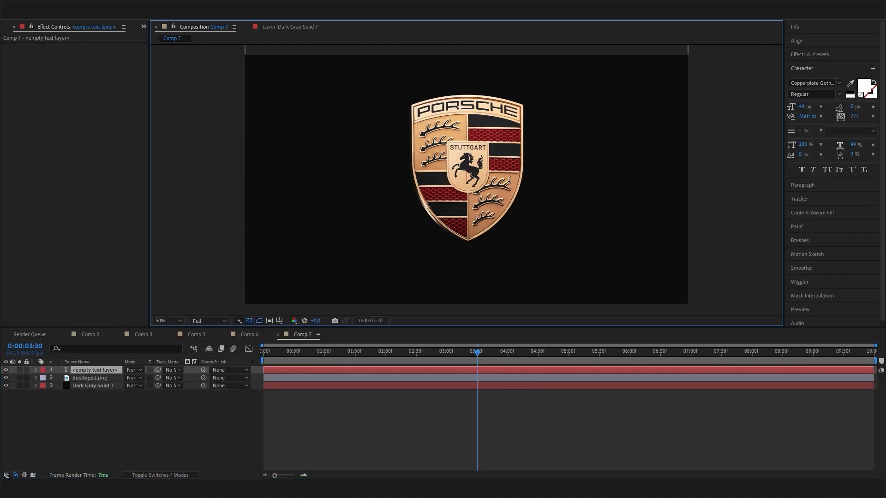
text(PORSCH)
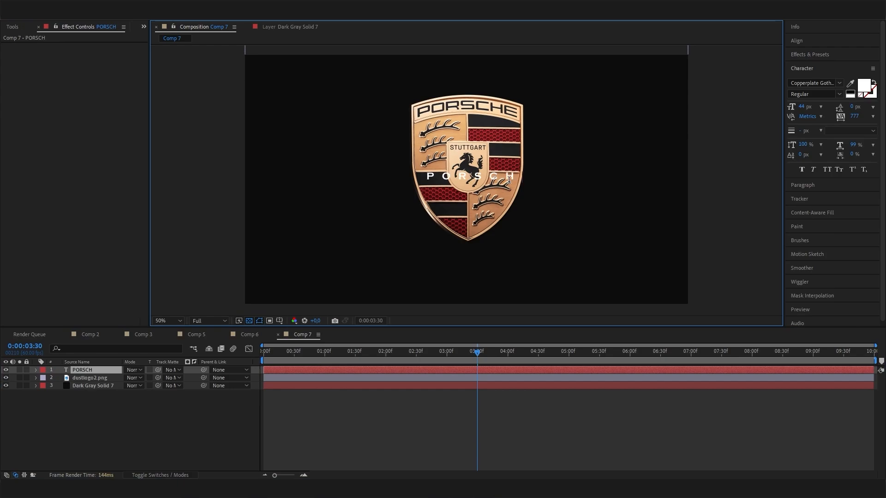
text(E)
click(106, 389)
- Move PORSCHE down to Position Y 905 and centre it horizontally in the composition
click(135, 373)
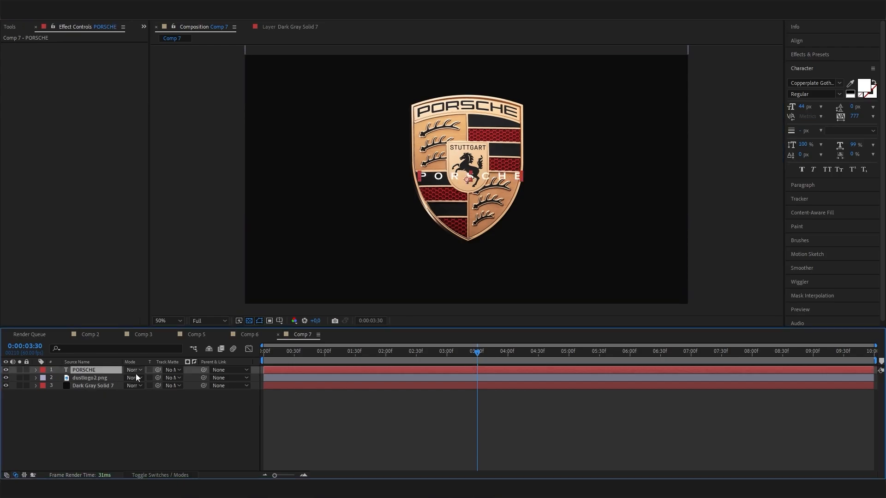
key(p)
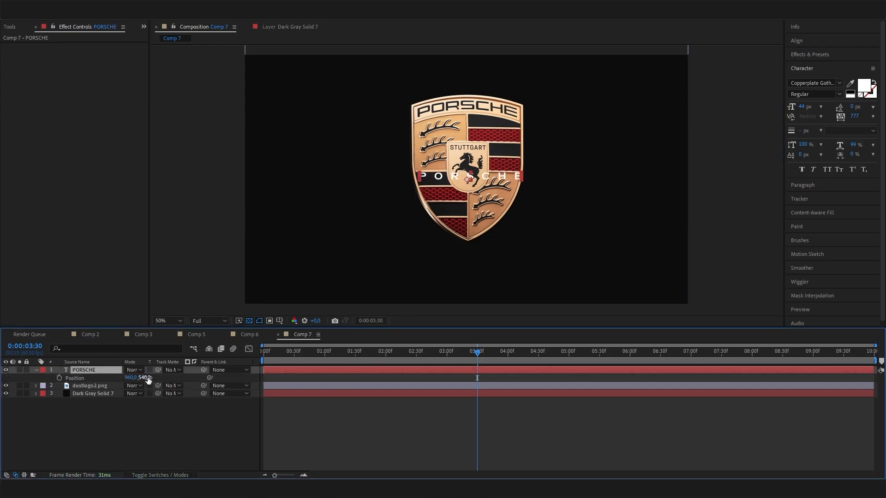
drag(149, 376, 291, 392)
click(811, 42)
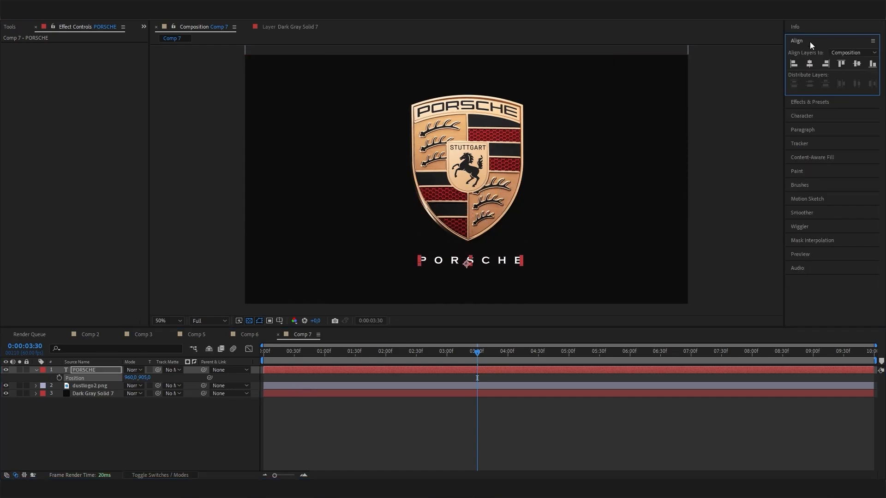
click(812, 63)
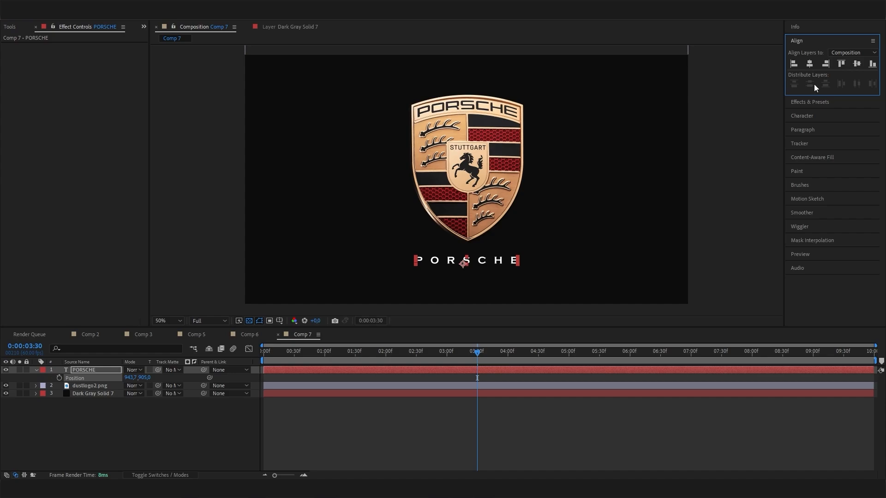
click(217, 428)
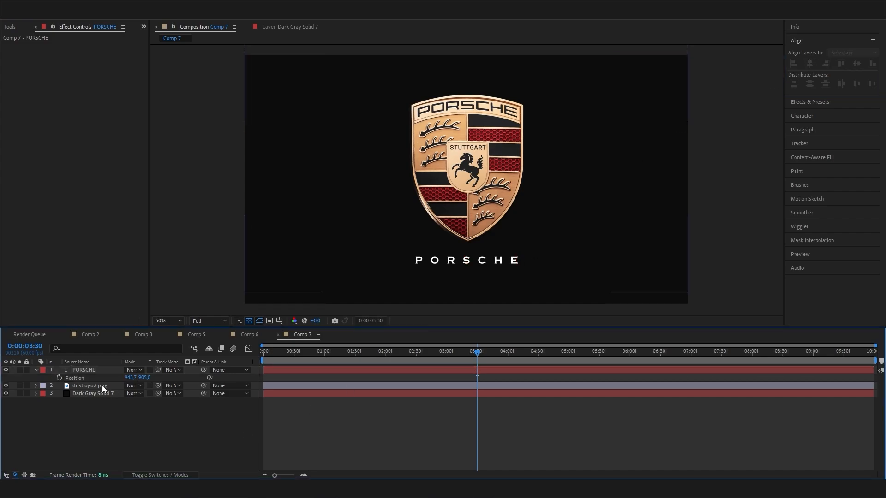
click(95, 371)
- Apply Linear Wipe to the PORSCHE text layer and go to the composition start
click(818, 101)
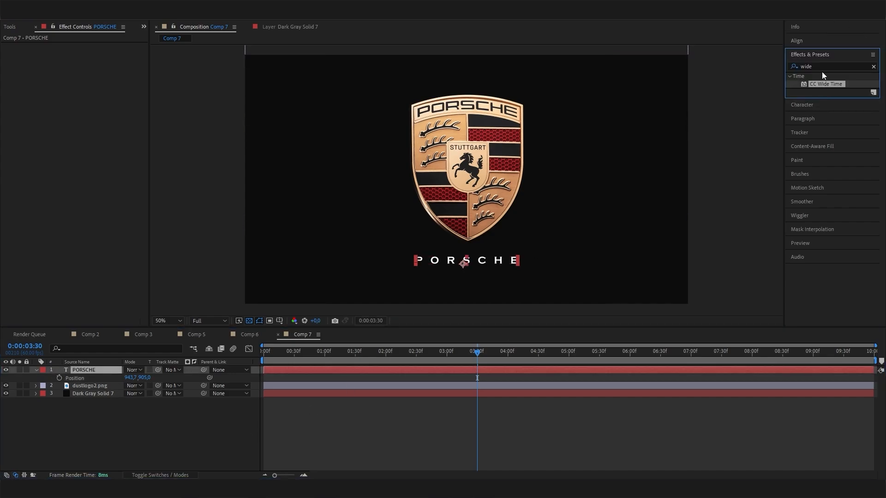
text(linea)
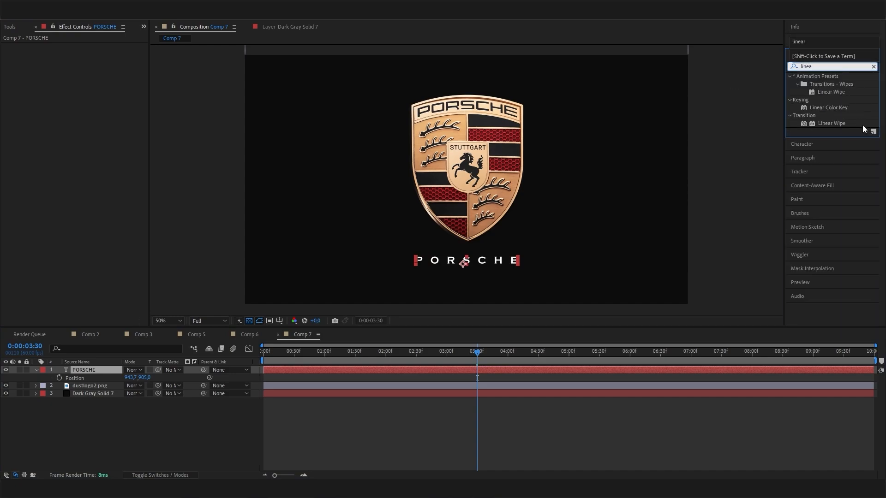
double_click(835, 124)
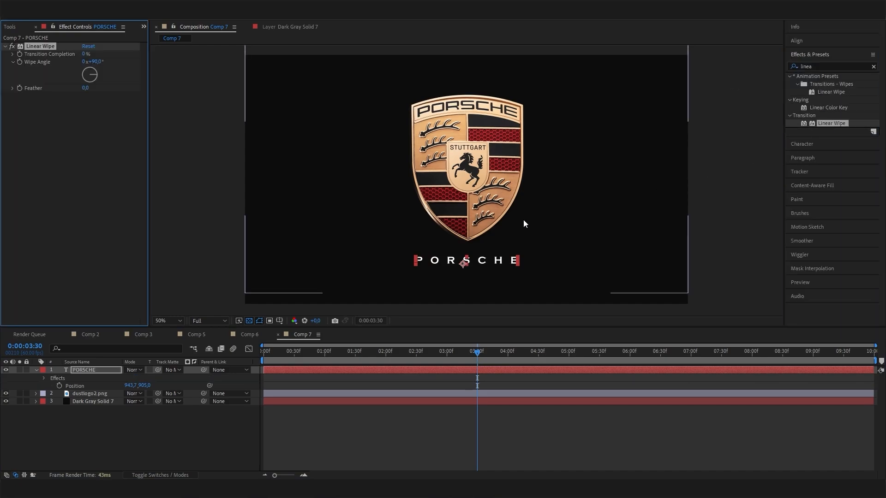
drag(434, 361, 307, 361)
key(Home)
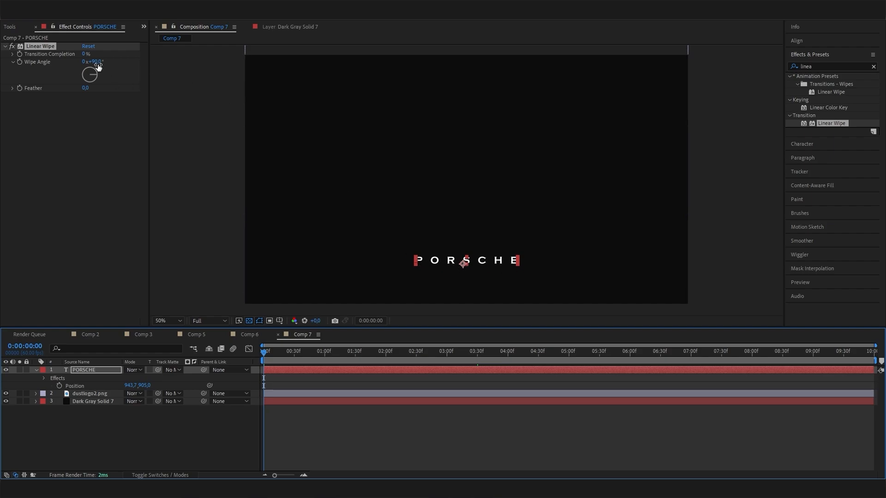
- Set Linear Wipe's Wipe Angle to -90°
click(98, 62)
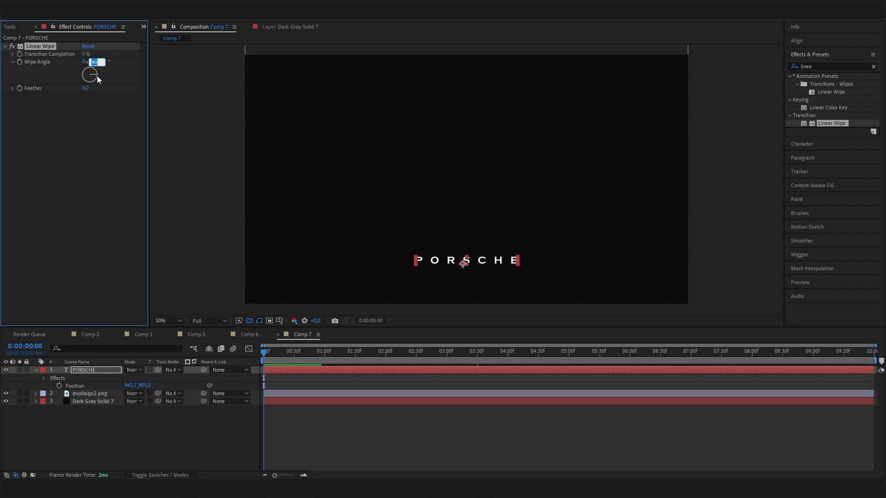
text(-9)
key(Return)
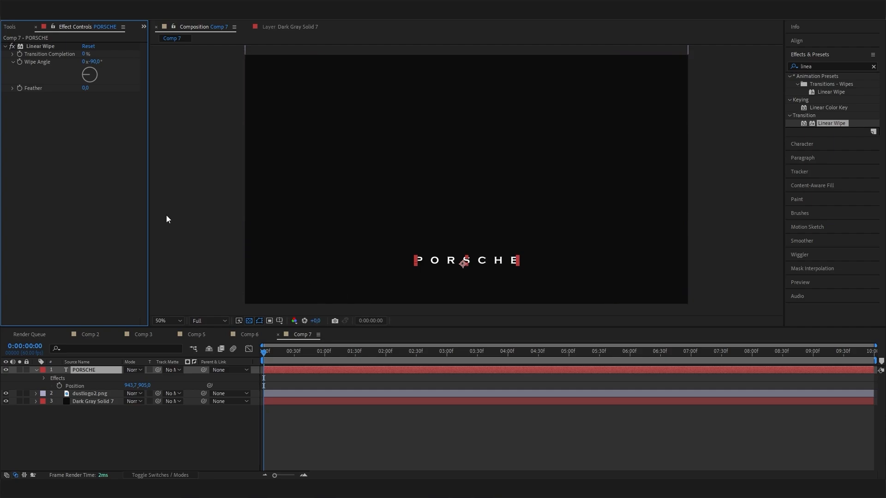
click(84, 56)
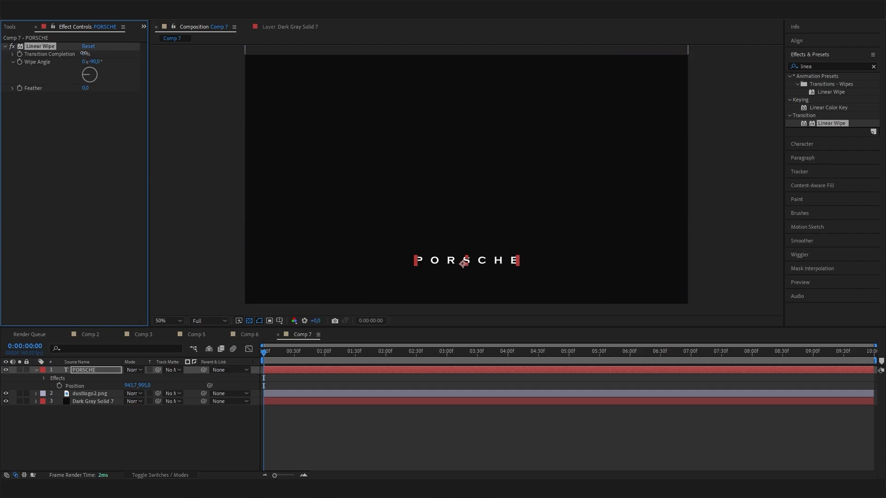
click(85, 54)
- Keyframe Transition Completion from 63% at 0:00 to 31% at 2:00 to reveal PORSCHE
click(85, 75)
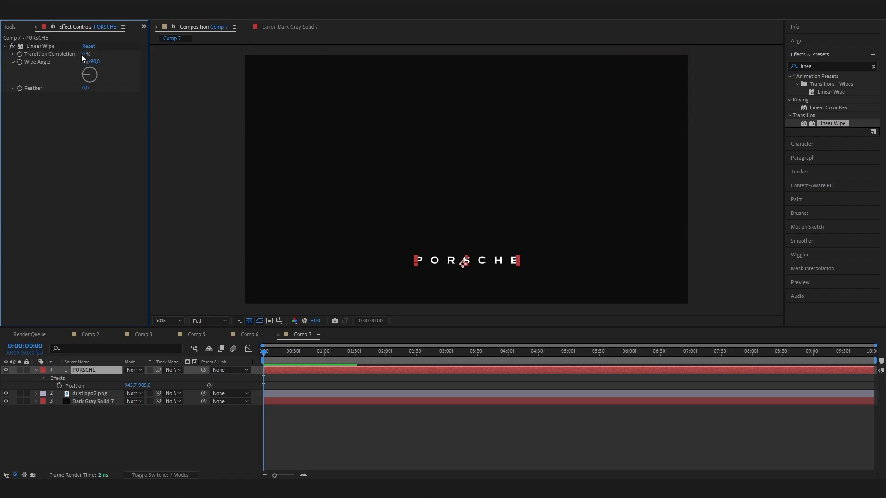
drag(84, 54, 279, 62)
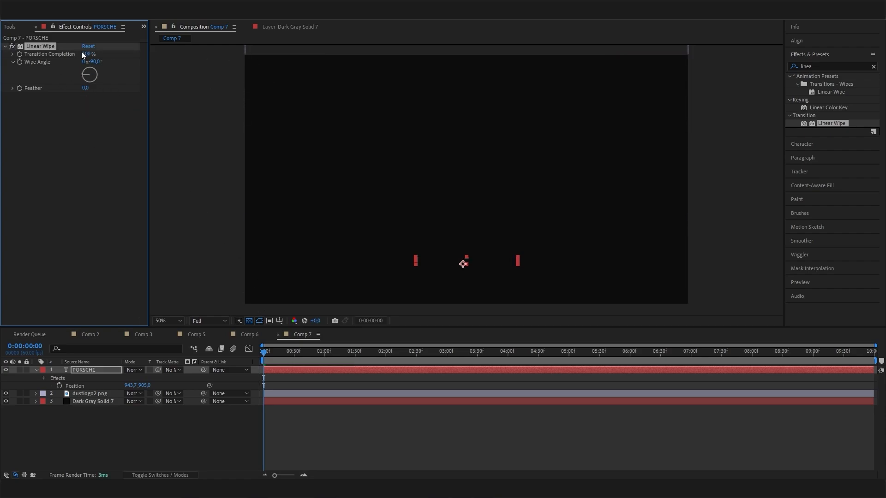
drag(82, 54, 64, 51)
right_click(65, 50)
click(18, 120)
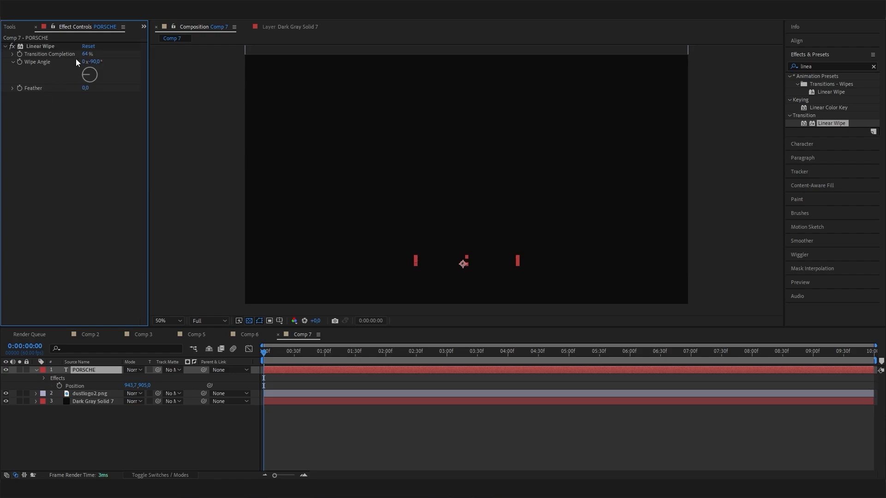
mouse_move(88, 54)
mouse_down()
mouse_move(101, 56)
mouse_move(86, 55)
mouse_up()
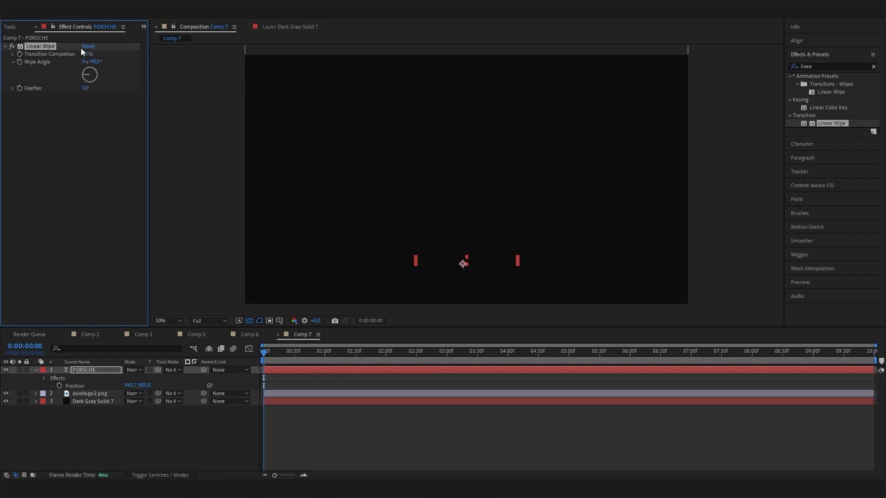
click(21, 54)
drag(300, 351, 386, 340)
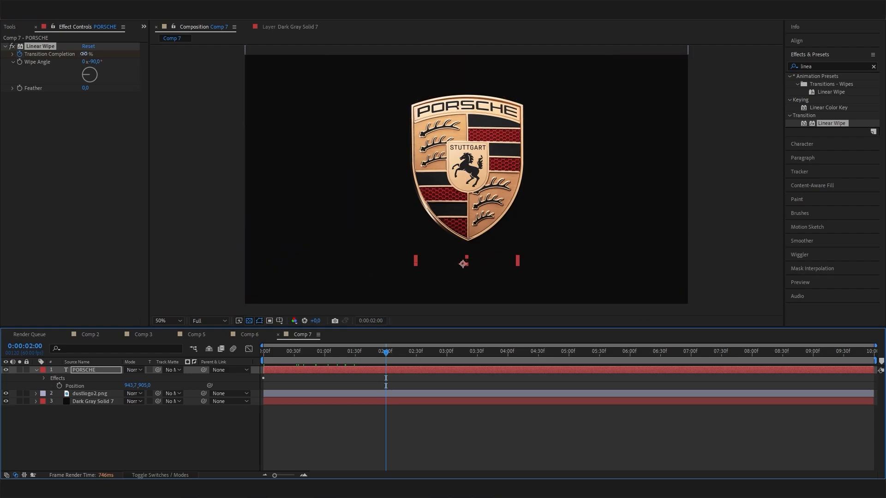
drag(84, 54, 81, 54)
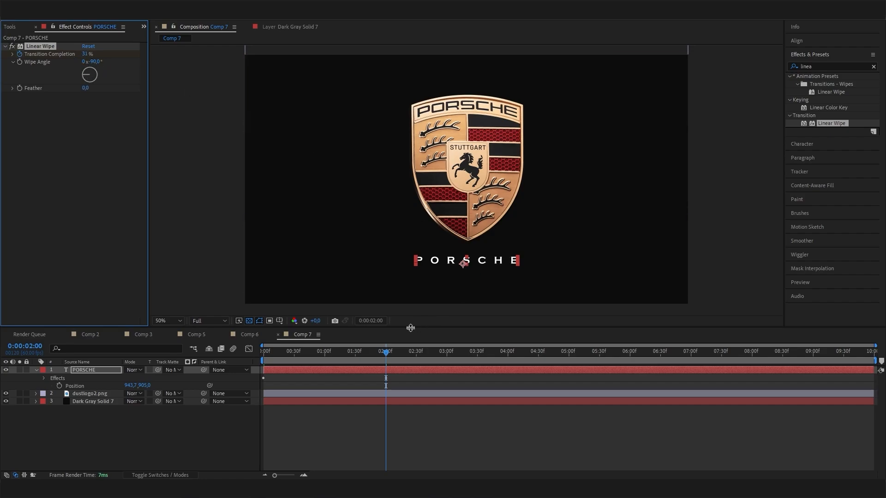
- Preview the PORSCHE wipe, then raise Linear Wipe's Feather to 156 mid-wipe
drag(386, 353, 286, 353)
key(space)
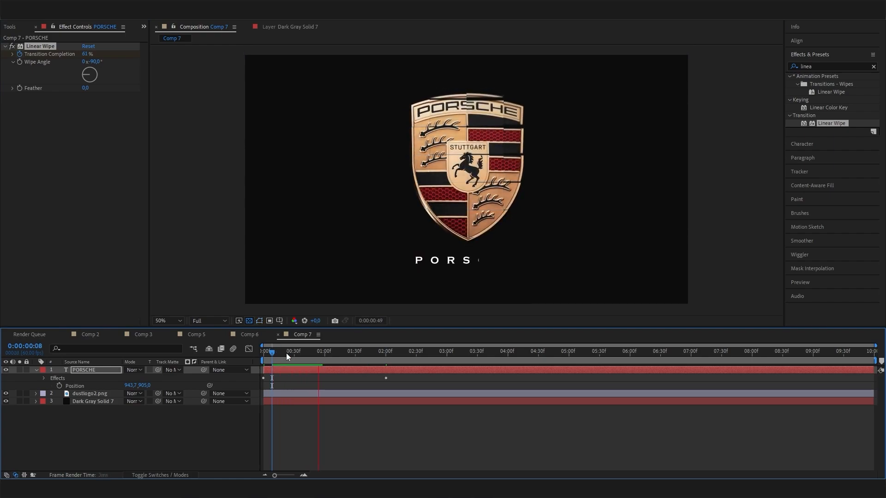
key(space)
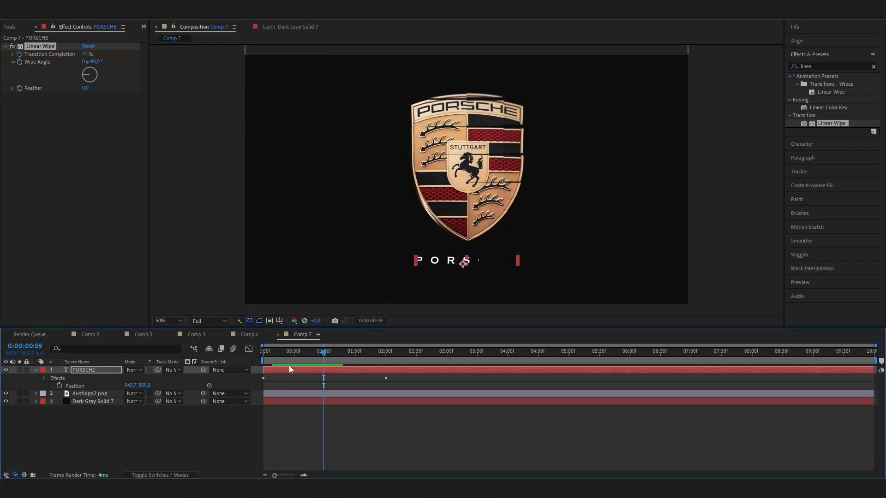
drag(323, 356, 329, 354)
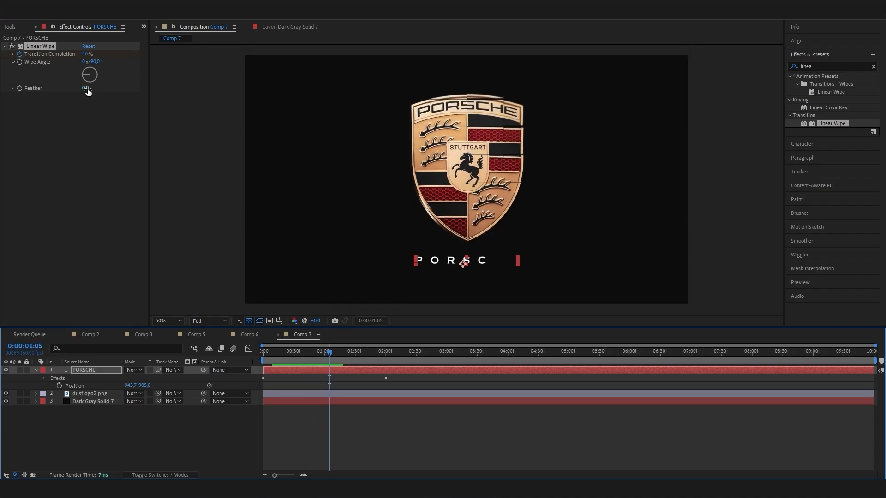
drag(88, 90, 154, 84)
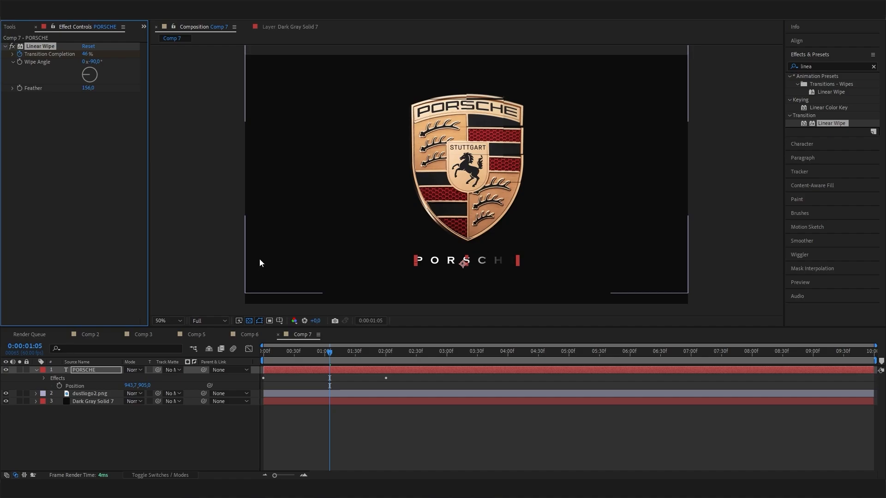
mouse_move(323, 359)
mouse_down()
mouse_move(295, 365)
mouse_move(361, 372)
mouse_move(316, 373)
mouse_up()
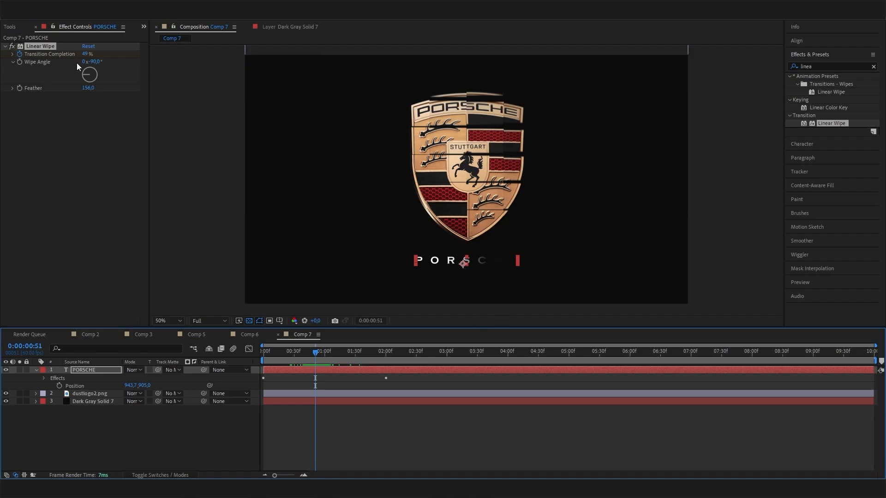
- Change the PORSCHE Linear Wipe angle to -115°
click(94, 62)
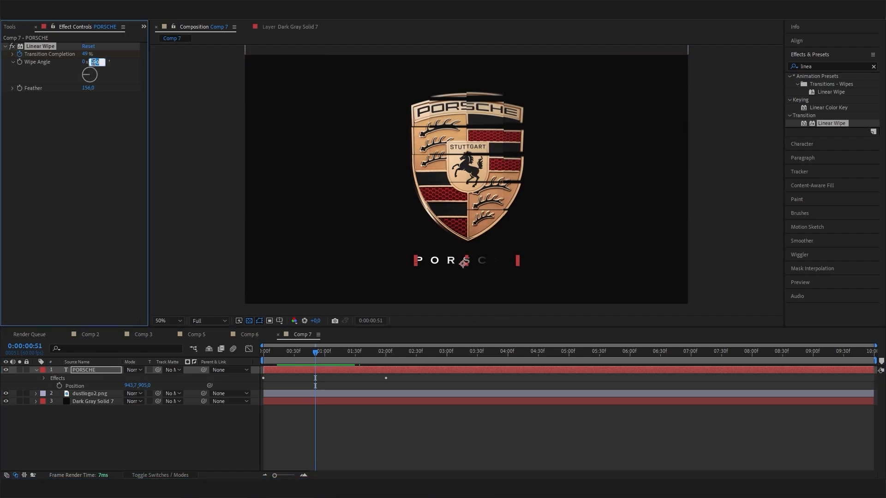
text(-100)
key(Return)
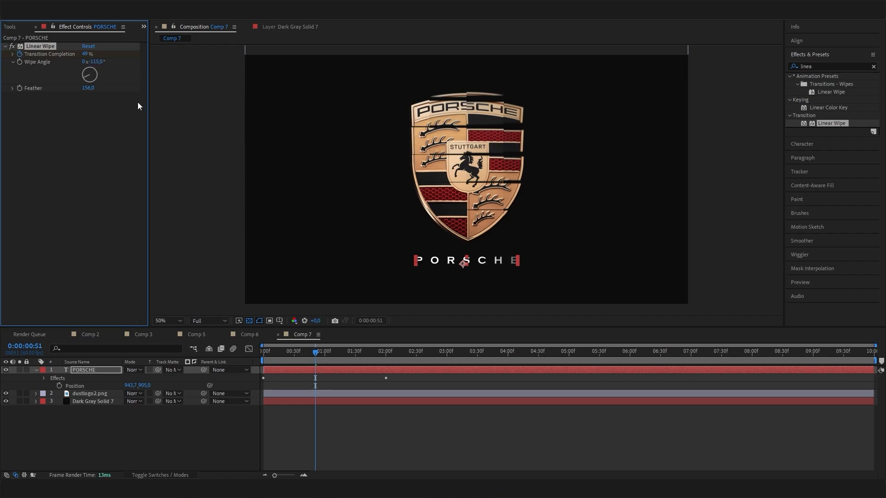
- Preview the animation from the start and select dustlogo2.png to review its finished crest
drag(312, 354, 259, 361)
key(space)
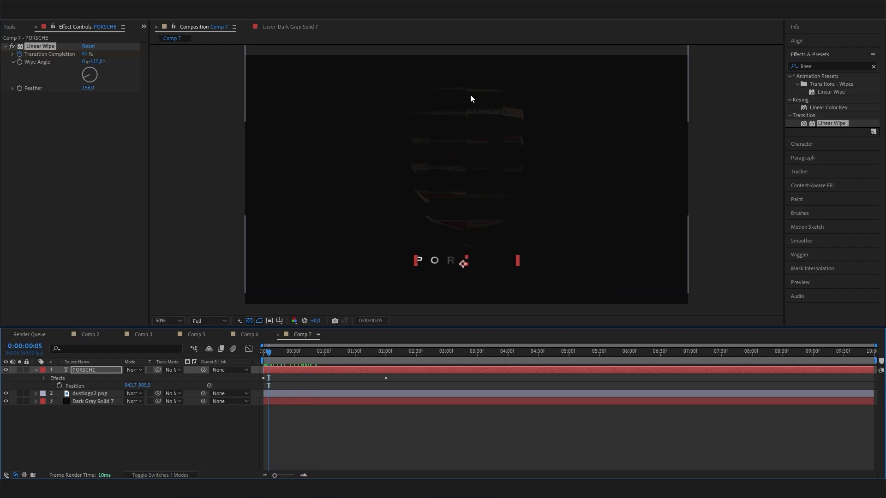
click(465, 224)
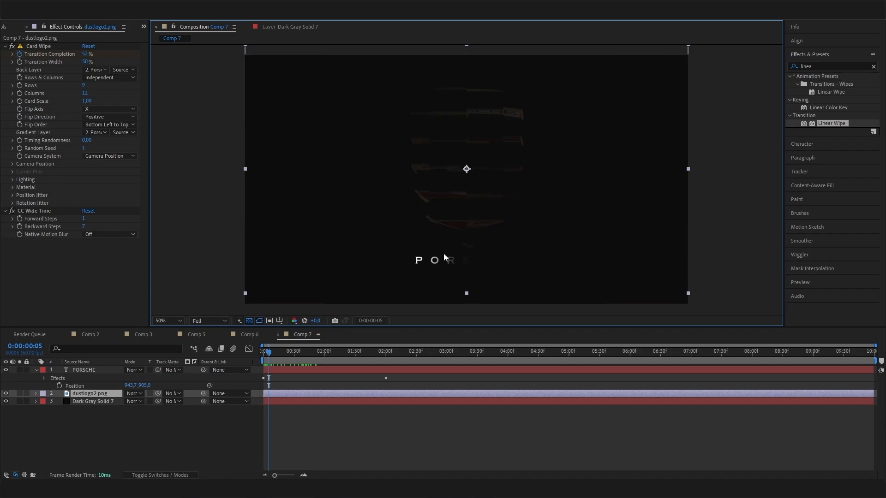
mouse_move(274, 353)
mouse_down()
mouse_move(477, 376)
mouse_move(286, 353)
mouse_up()
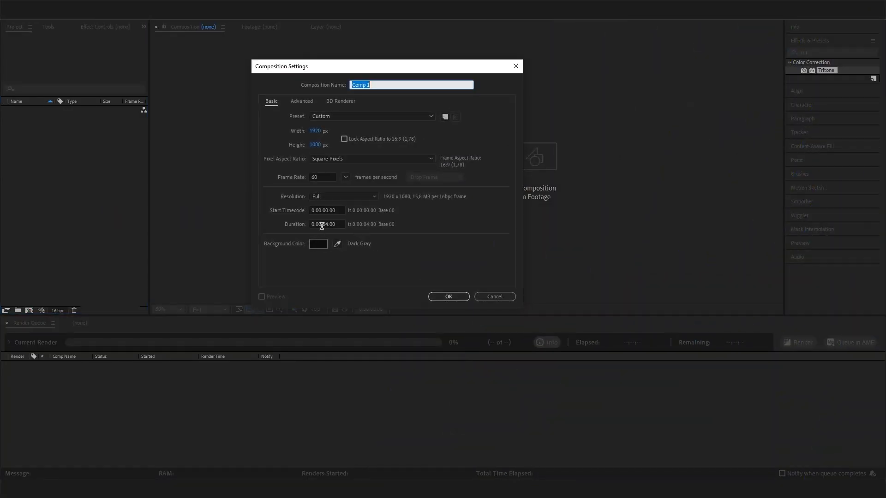
- Set the new composition's Duration to 0:00:10:00 and confirm it
click(322, 225)
key(shift+Left)
key(shift+Left)
text(10)
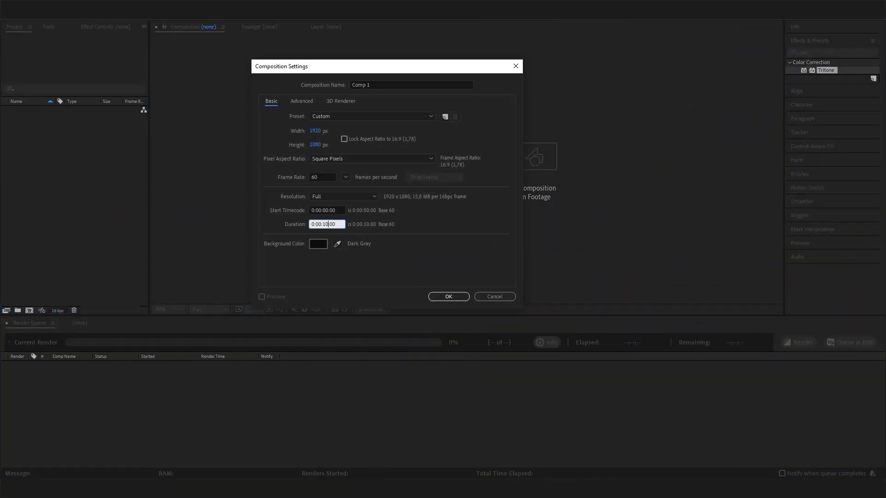
key(Return)
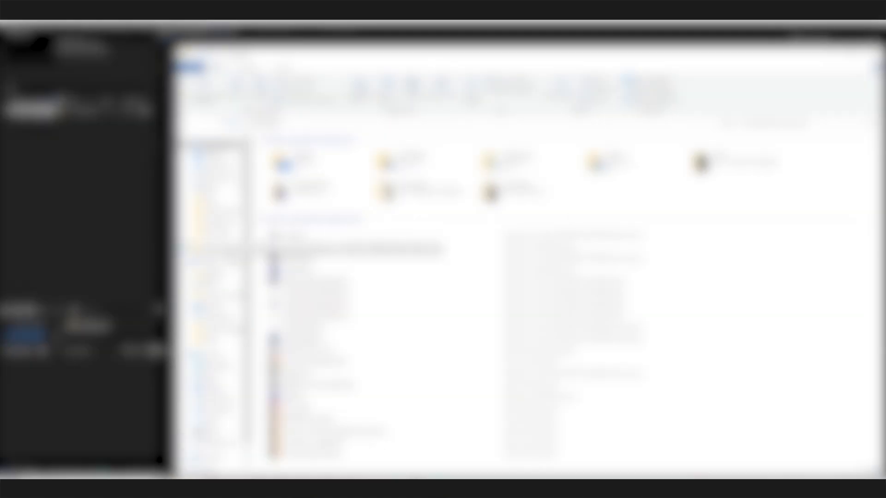
- Drag Porsche-Logo.png from the source images folder into the Comp 1 timeline
click(210, 223)
scroll(385, 429, down, 10)
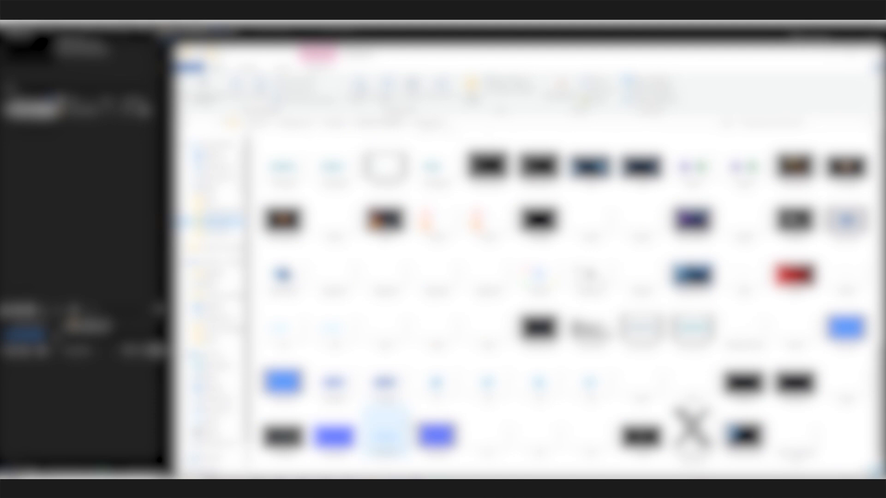
scroll(490, 381, up, 10)
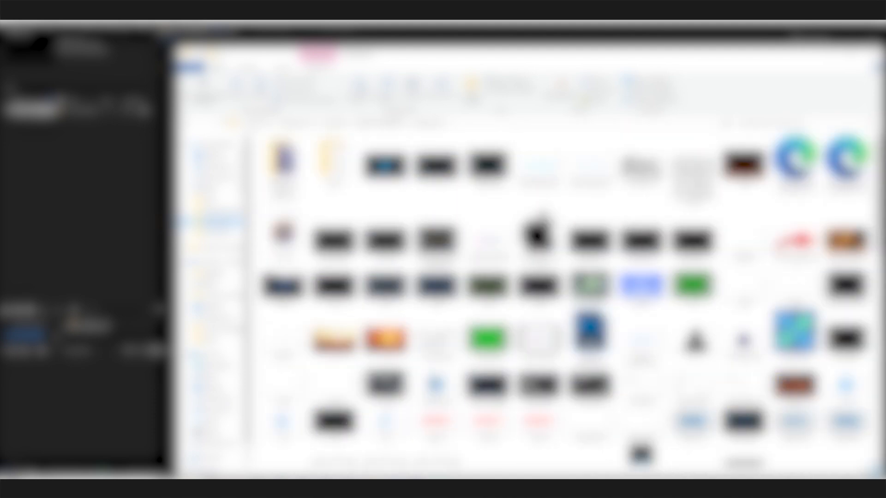
scroll(539, 385, down, 10)
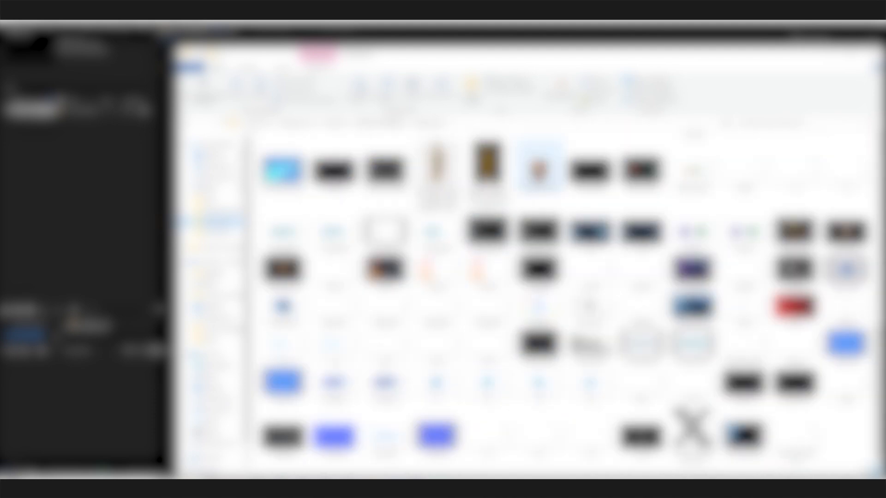
drag(539, 169, 130, 423)
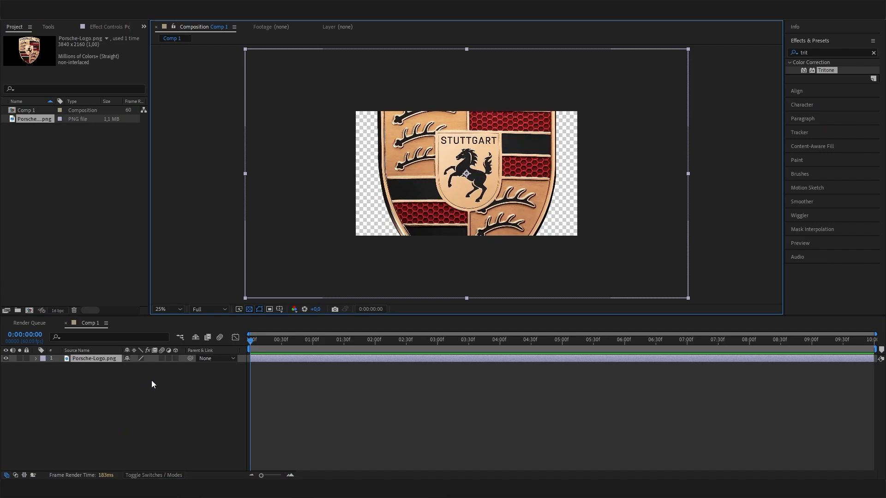
- Scale down the Porsche-Logo.png layer using its Scale property
click(113, 359)
key(s)
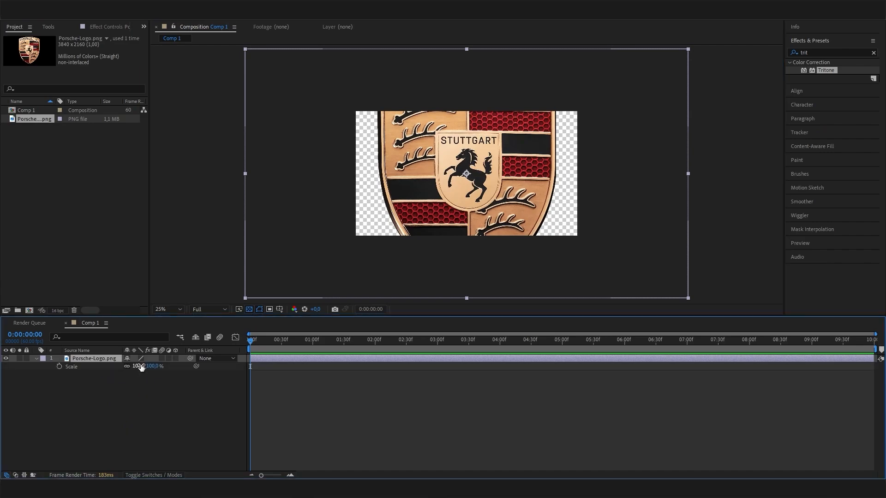
mouse_move(147, 366)
mouse_down()
mouse_move(117, 360)
mouse_move(145, 368)
mouse_up()
scroll(323, 260, up, 2)
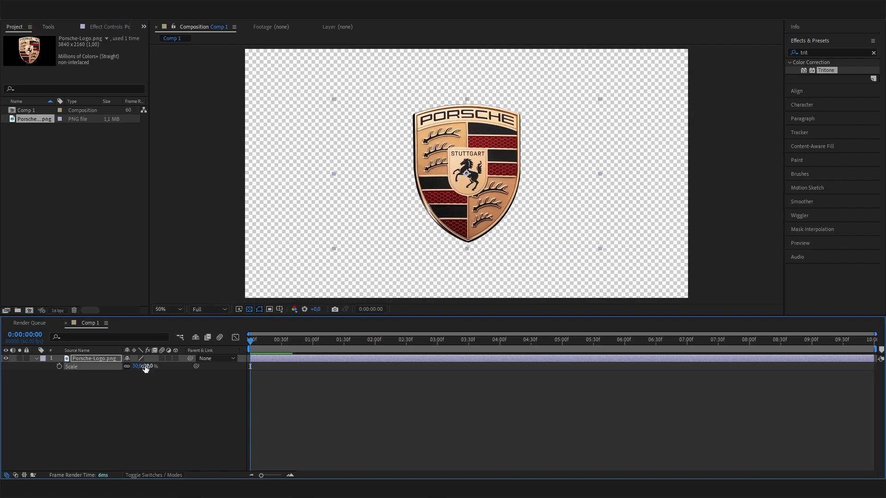
- Pre-compose the logo layer with 'Move all attributes into the new composition' selected
right_click(105, 359)
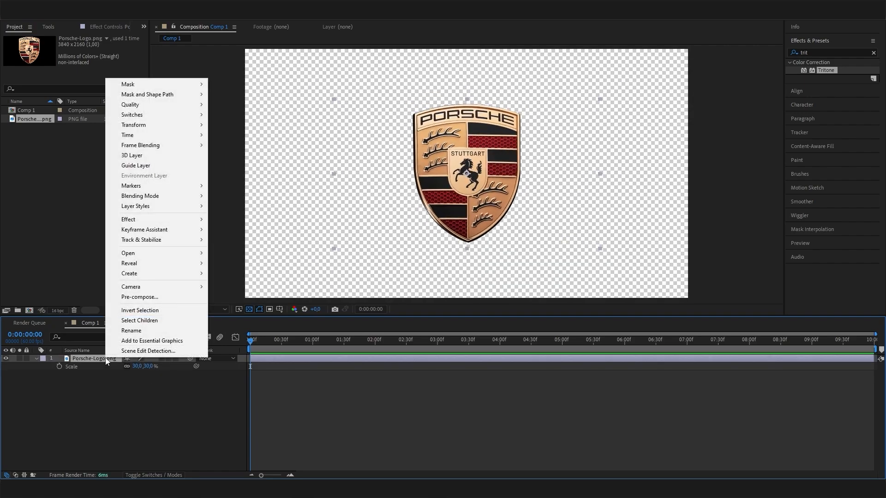
click(165, 300)
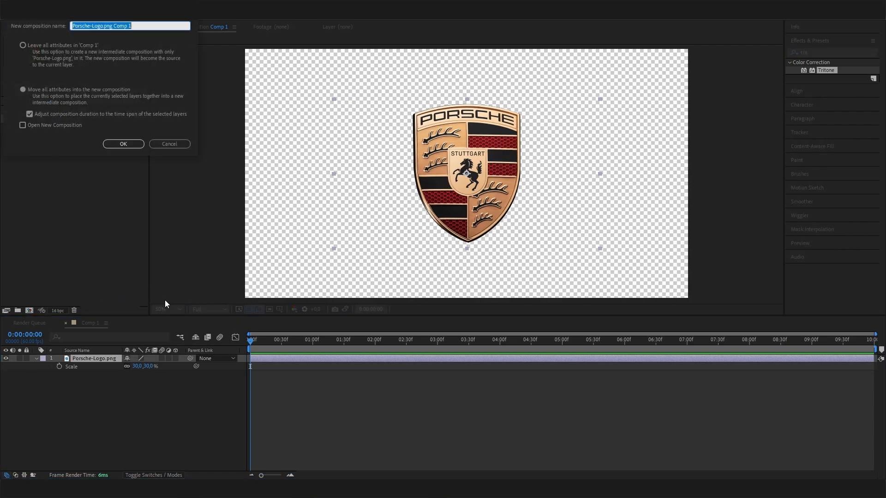
click(23, 45)
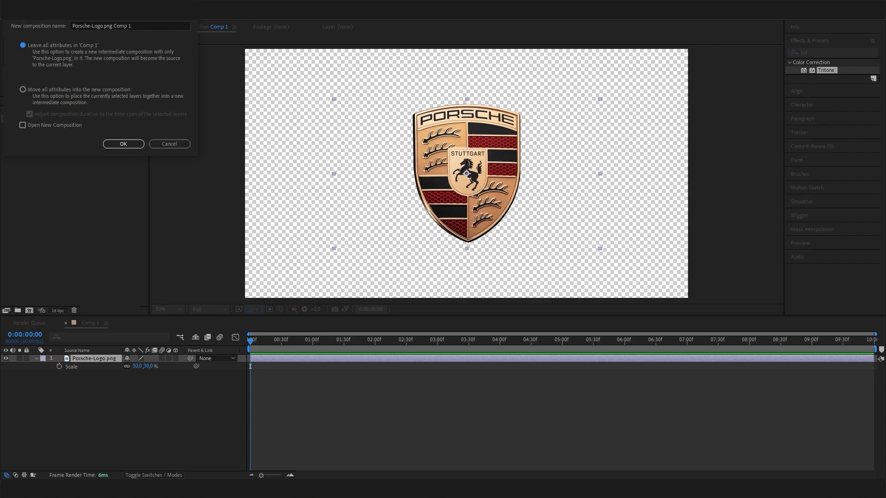
click(30, 90)
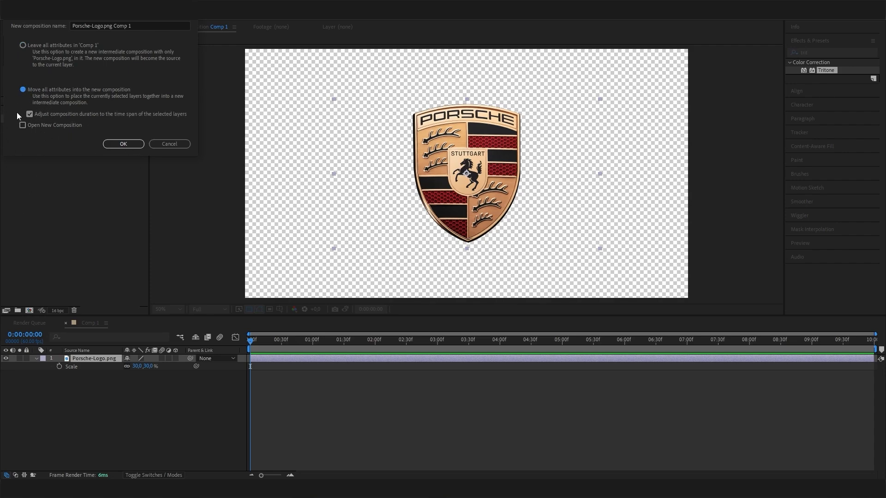
click(109, 144)
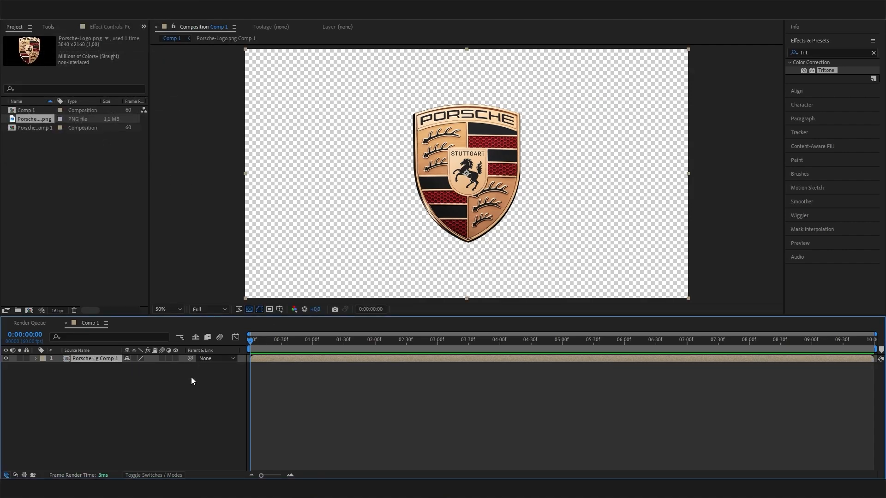
- Search Effects & Presets for 'shatt' and apply Shatter to the logo layer
drag(816, 53, 763, 36)
key(BackSpace)
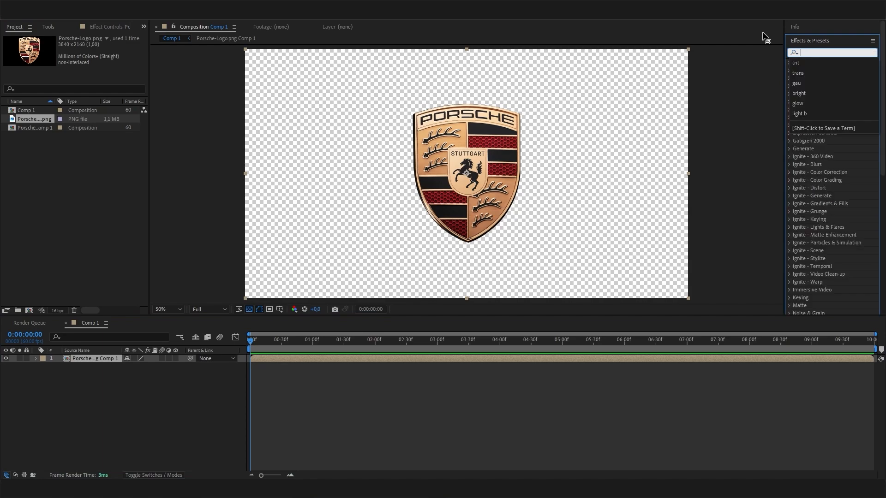
text(shatt)
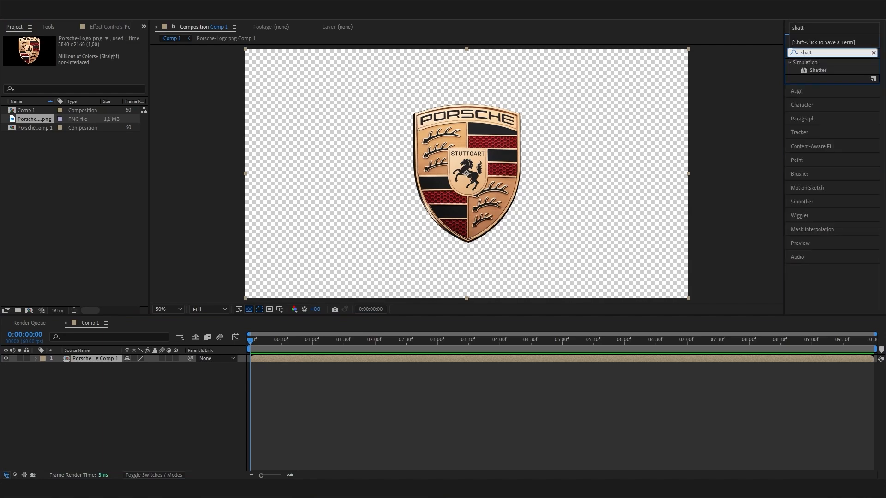
drag(818, 72, 116, 360)
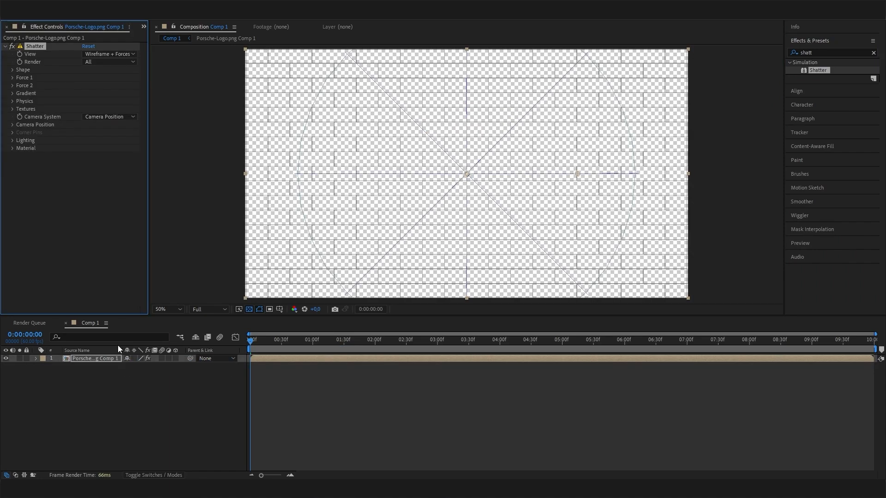
- Set Shatter's View to Rendered so the pieces display fully shaded
drag(282, 348, 260, 347)
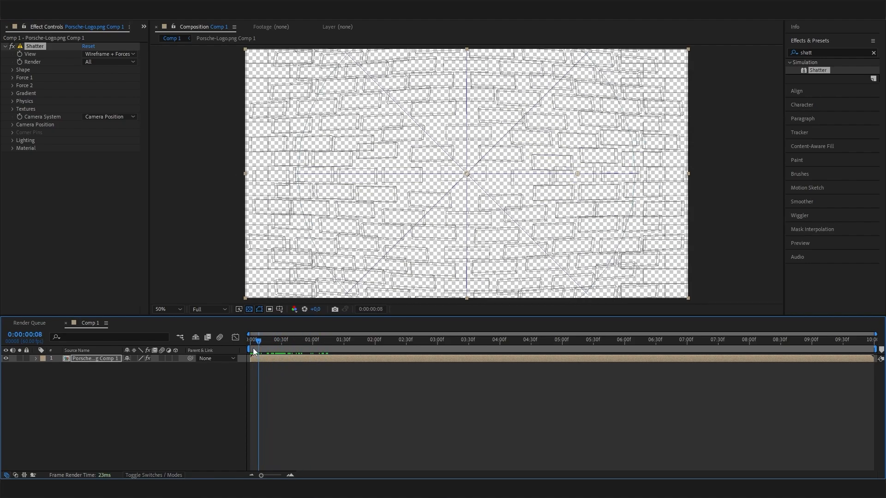
click(38, 54)
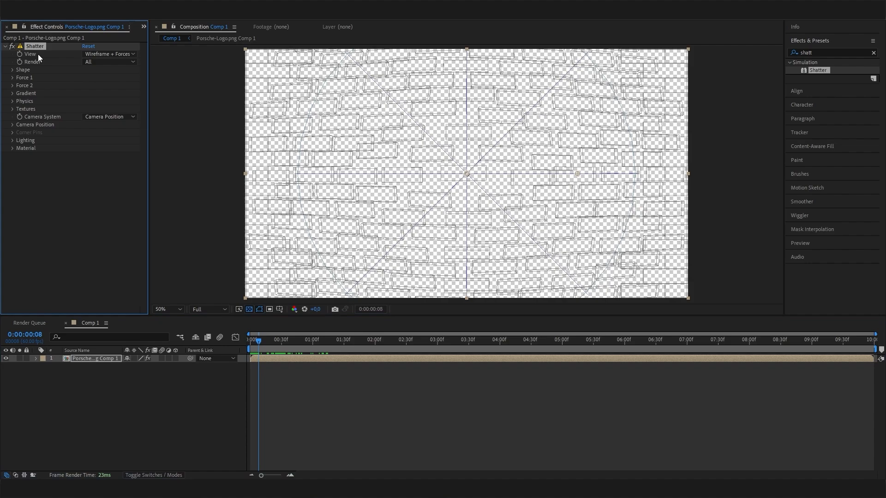
click(102, 54)
click(115, 65)
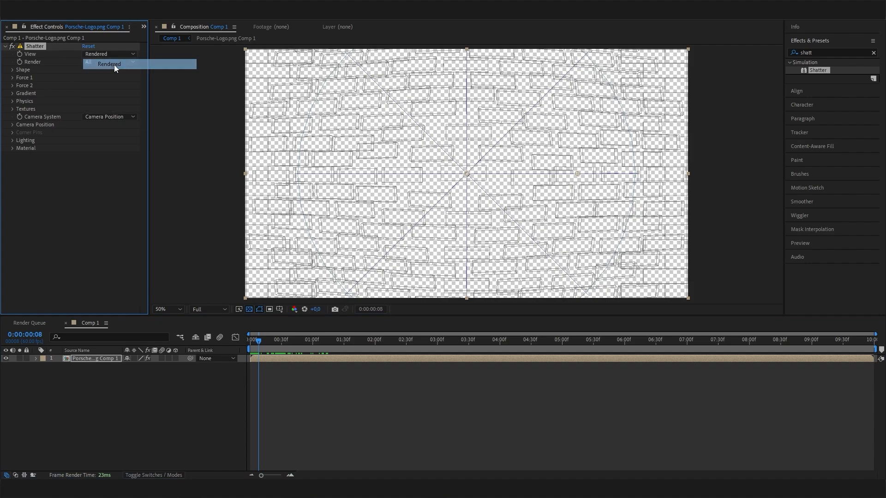
- Change Shatter's Shape Pattern from bricks to Glass and preview the shards flying apart
mouse_move(259, 346)
mouse_down()
mouse_move(284, 343)
mouse_move(250, 337)
mouse_move(259, 334)
mouse_up()
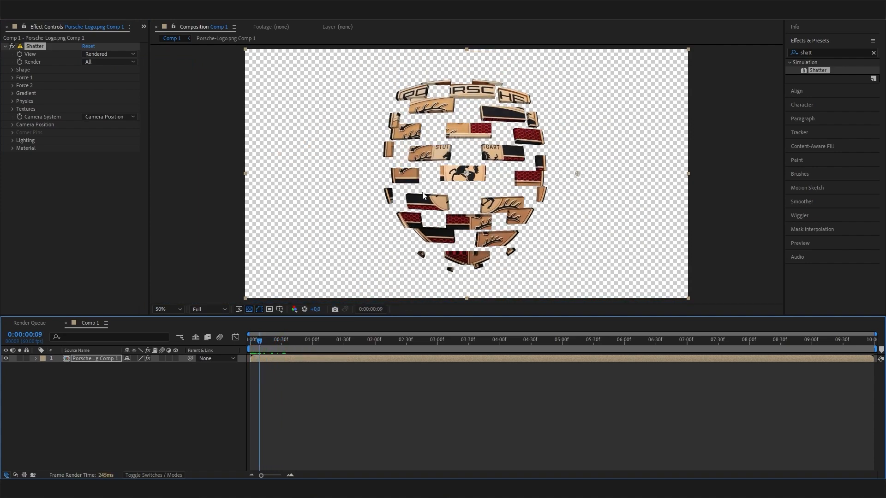
click(297, 340)
drag(303, 339, 258, 342)
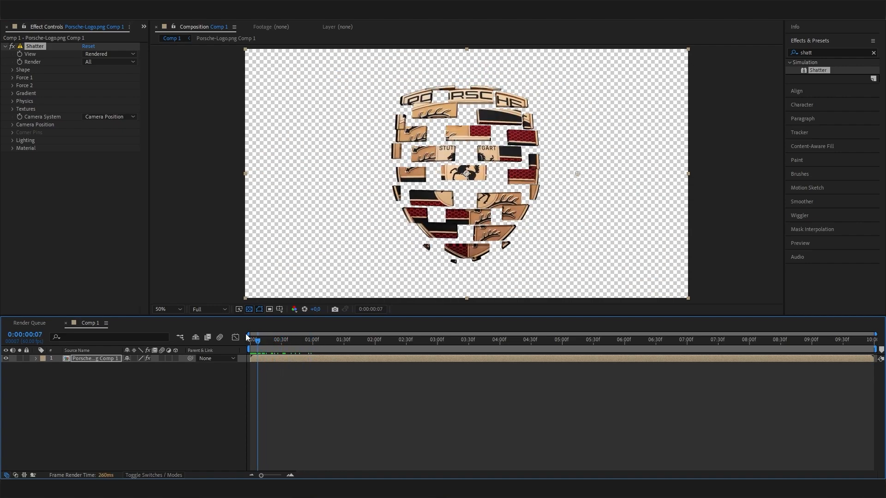
click(12, 68)
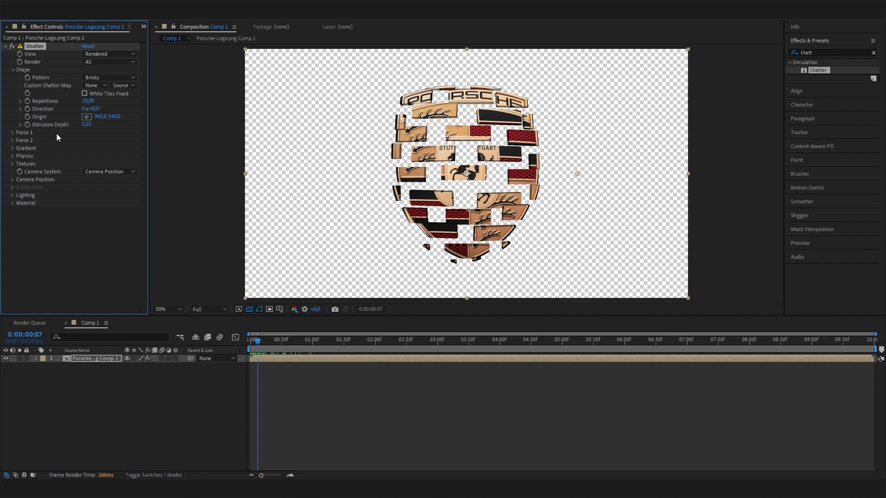
click(102, 79)
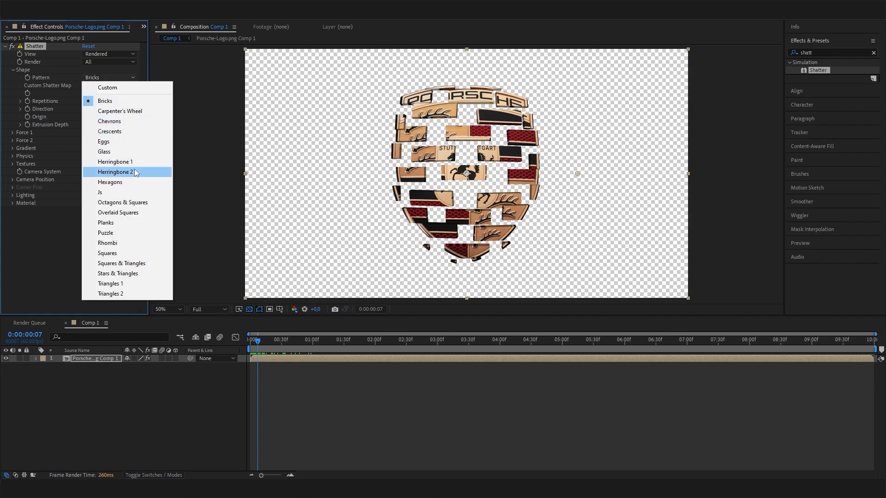
click(109, 152)
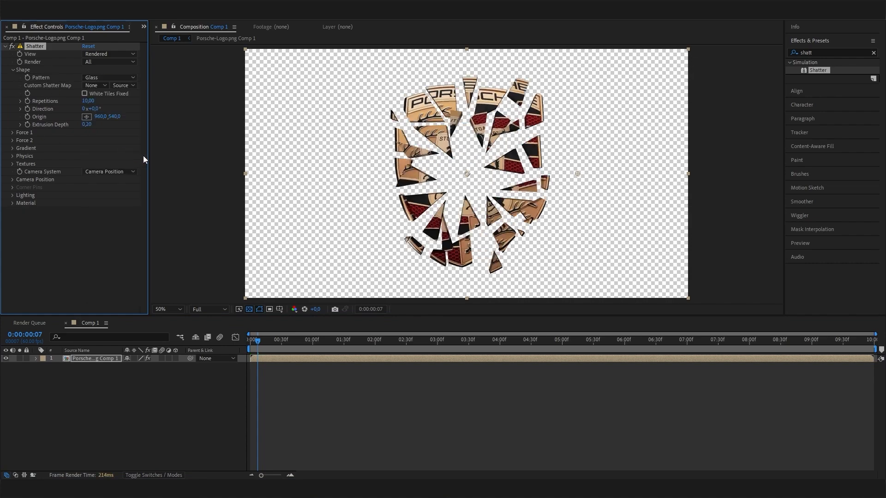
drag(261, 340, 230, 352)
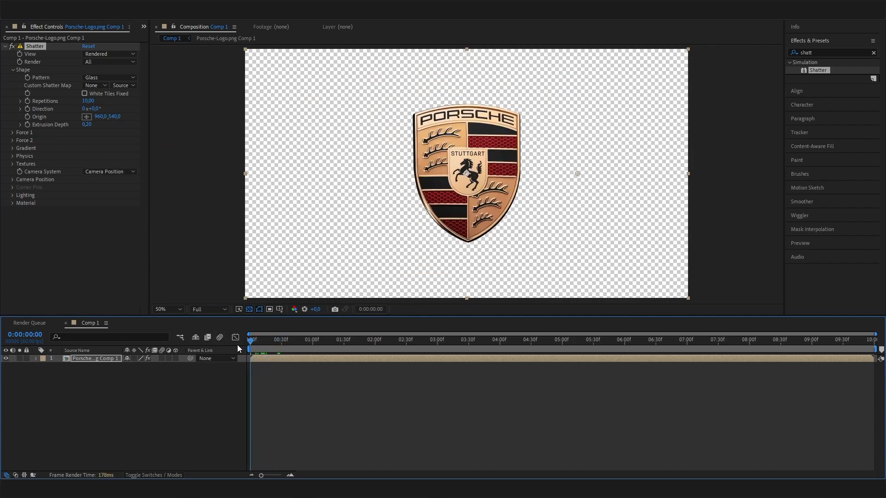
key(space)
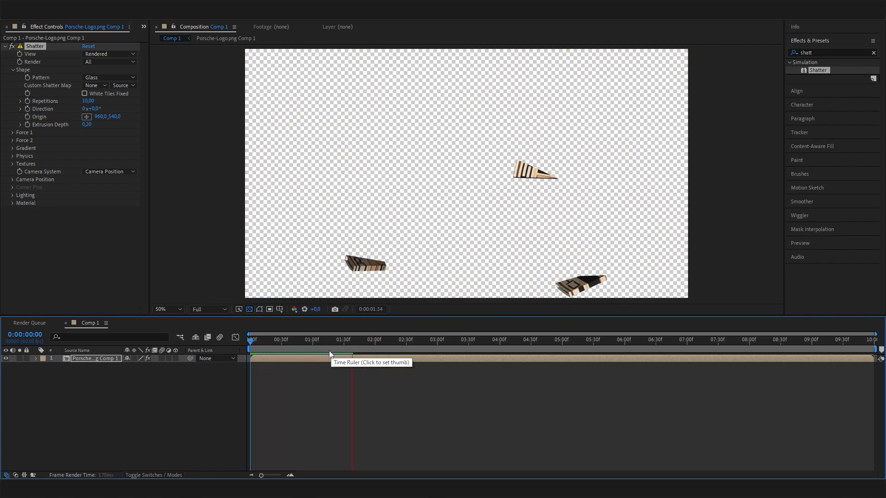
- Set Shatter's Force 1 Strength to 0,30
click(317, 342)
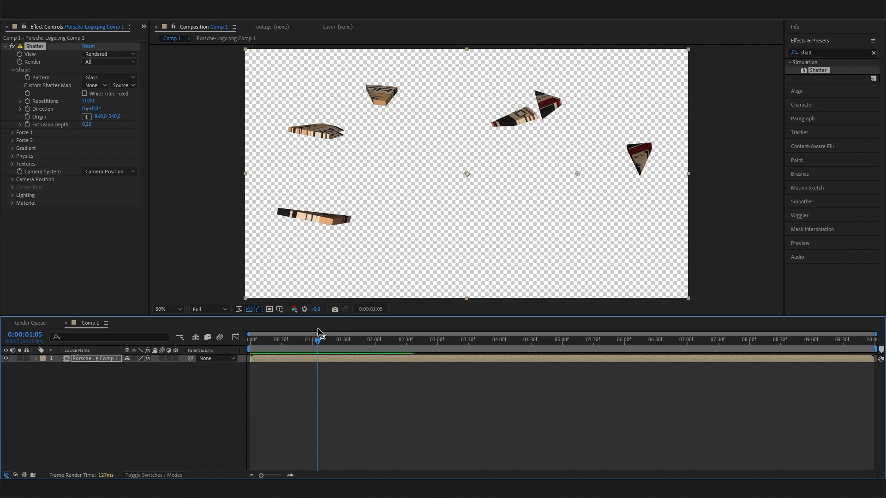
click(13, 133)
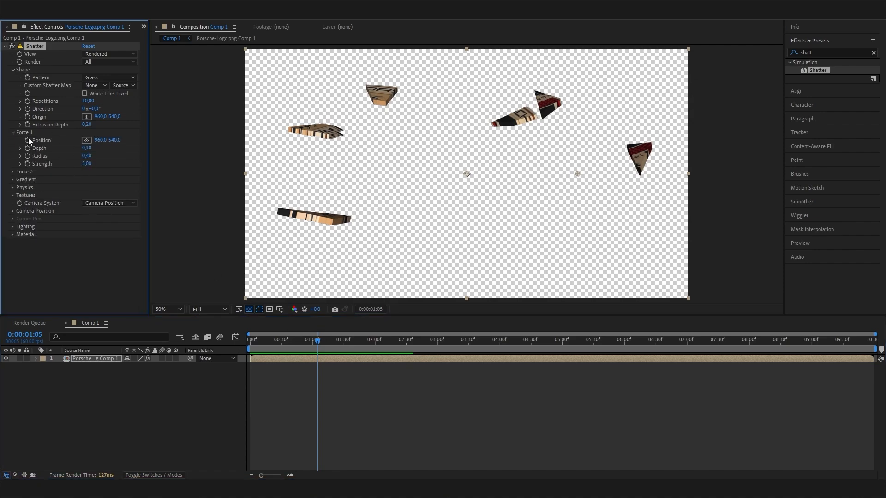
click(85, 164)
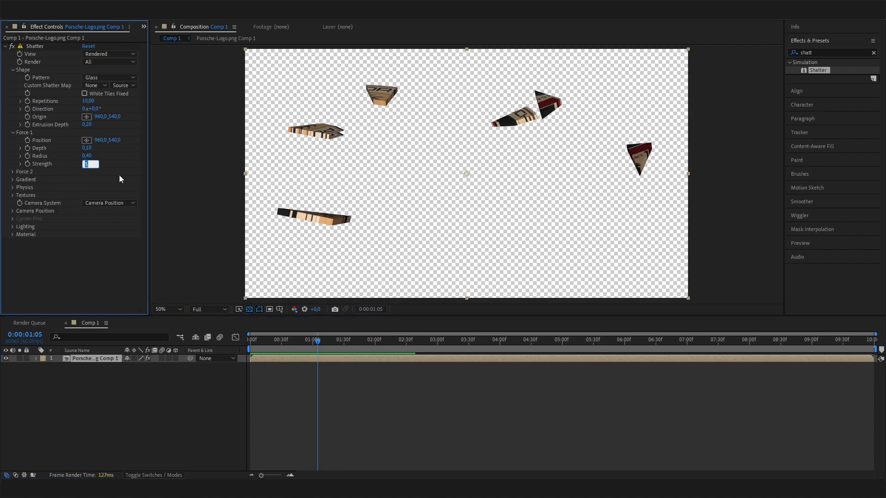
text(0,3)
key(Return)
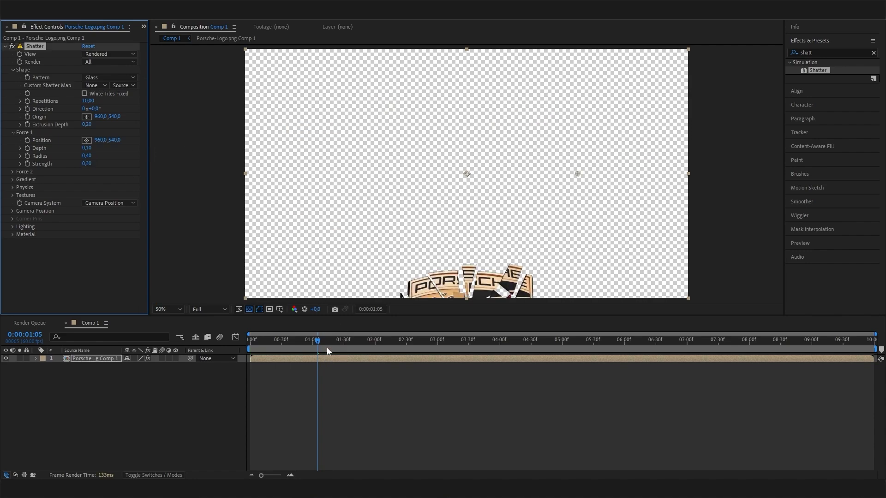
mouse_move(314, 341)
mouse_down()
mouse_move(179, 356)
mouse_move(300, 344)
mouse_up()
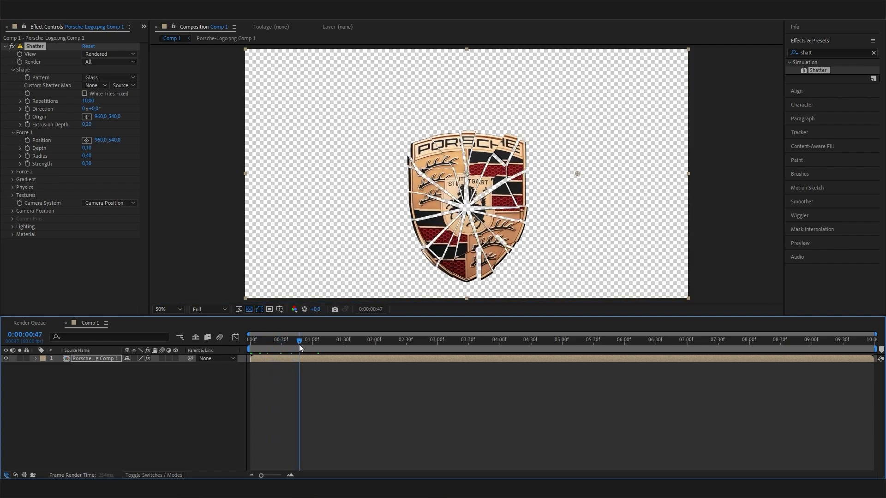
- Set Shatter's Physics Gravity to 0 and preview the shards bursting outward
click(15, 187)
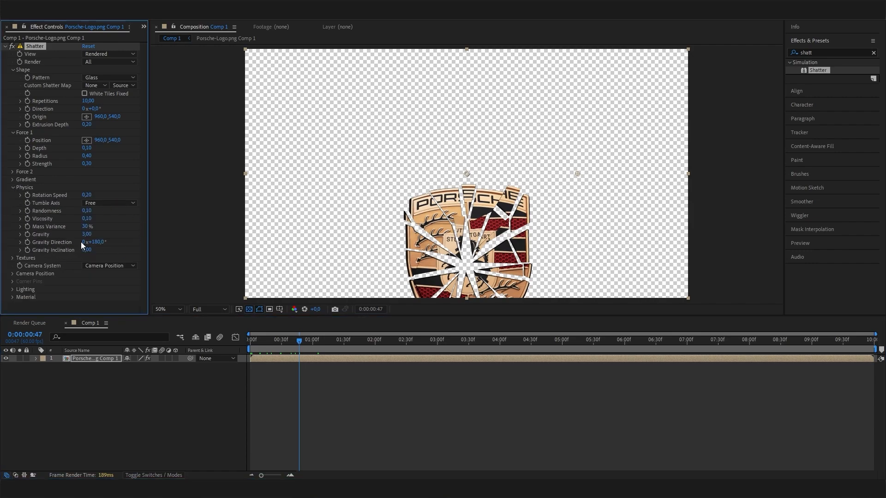
text(0)
key(Return)
drag(287, 342, 187, 358)
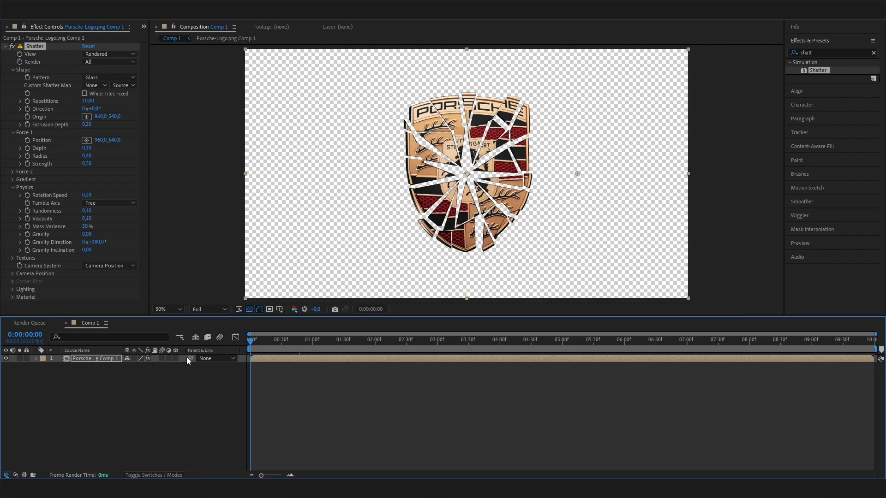
key(space)
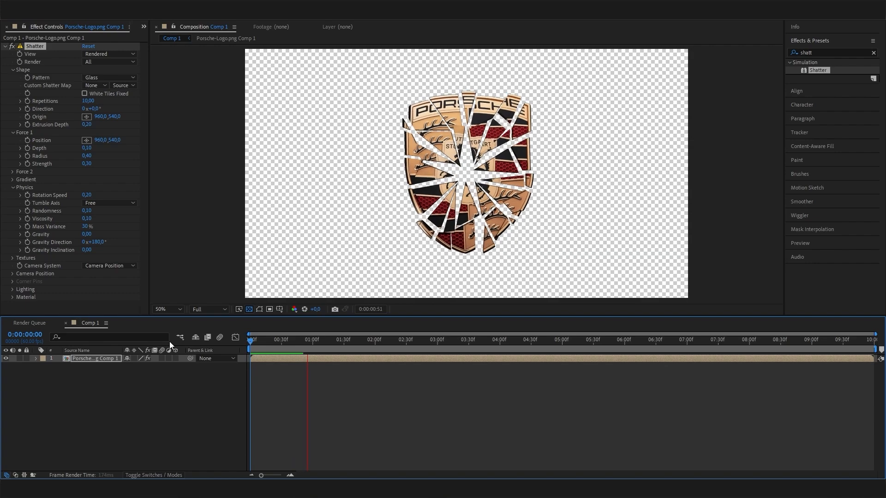
key(space)
- Create a Dark Gray Solid 1 layer and place it below the logo comp layer
right_click(140, 380)
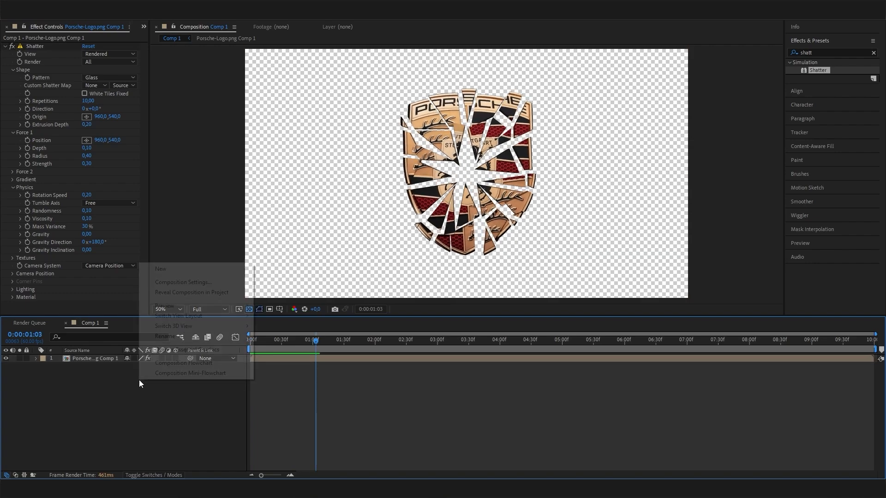
mouse_move(181, 269)
click(310, 296)
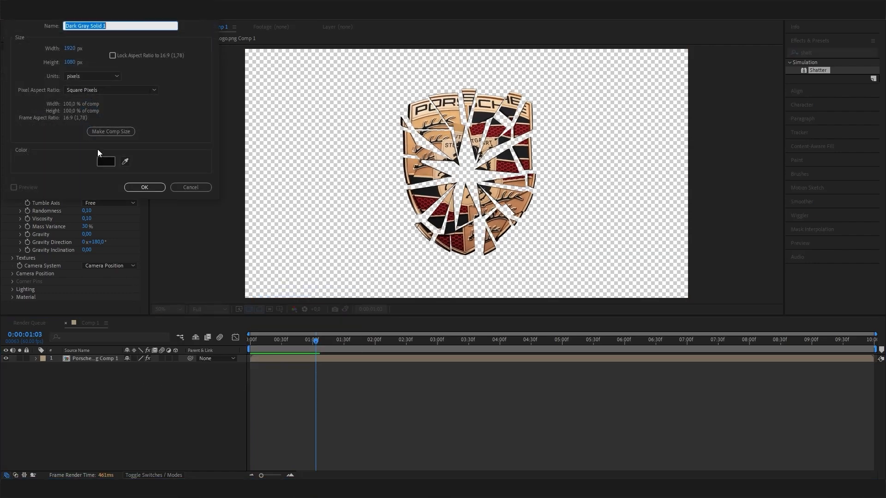
click(146, 183)
drag(106, 360, 100, 374)
- Scrub through the shatter animation of the logo layer over the gray background
click(98, 361)
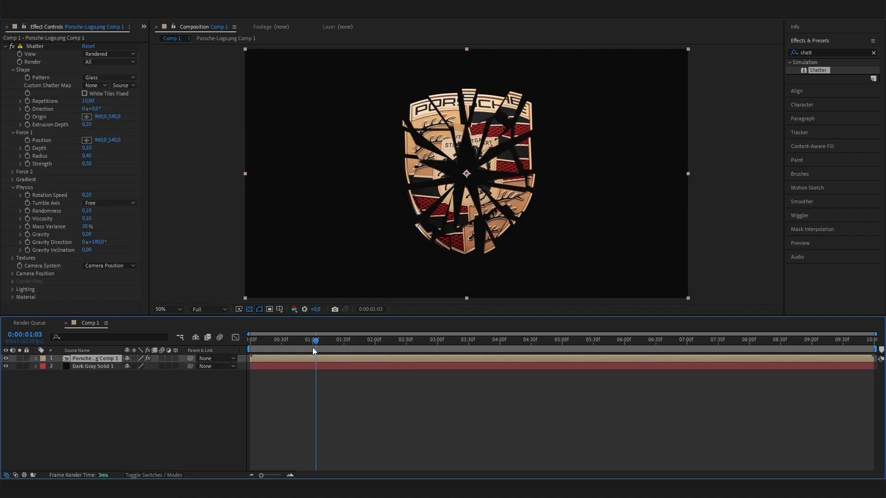
drag(303, 343, 386, 341)
click(150, 403)
click(108, 359)
click(222, 392)
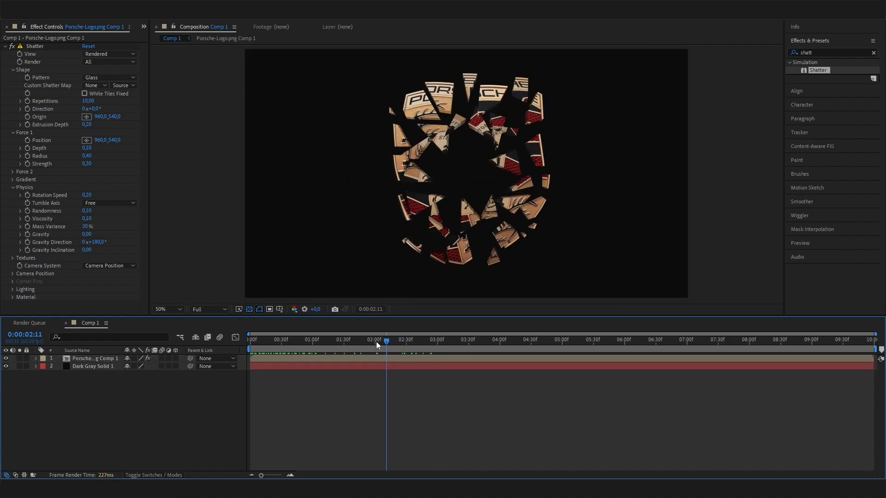
click(115, 360)
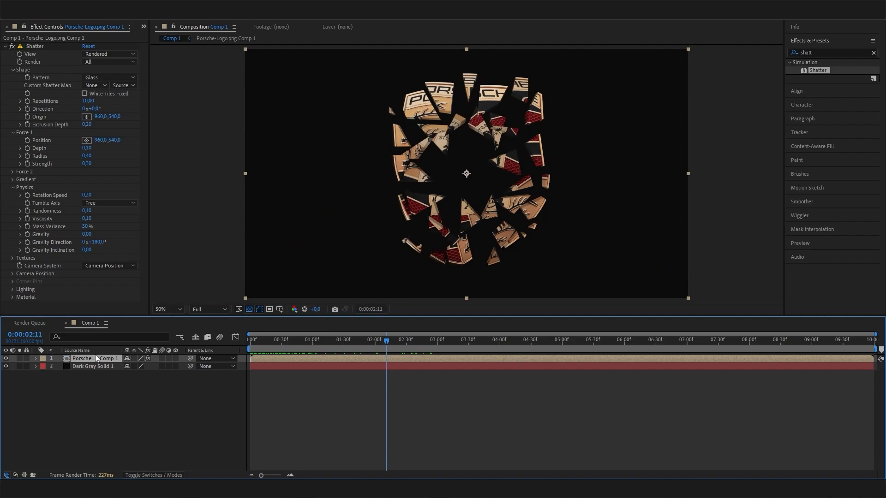
drag(321, 342, 399, 362)
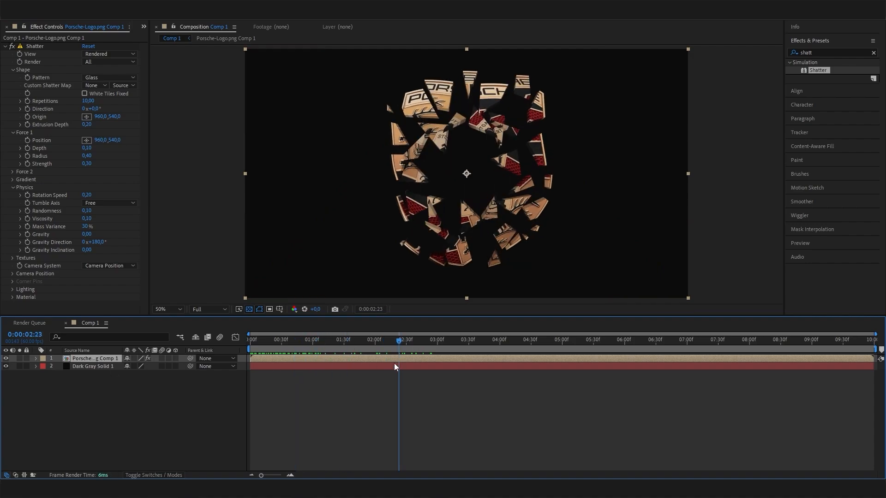
click(198, 393)
click(91, 360)
- Duplicate the shattered crest layer and apply CC Light Burst 2.5 to the copy
key(ctrl+d)
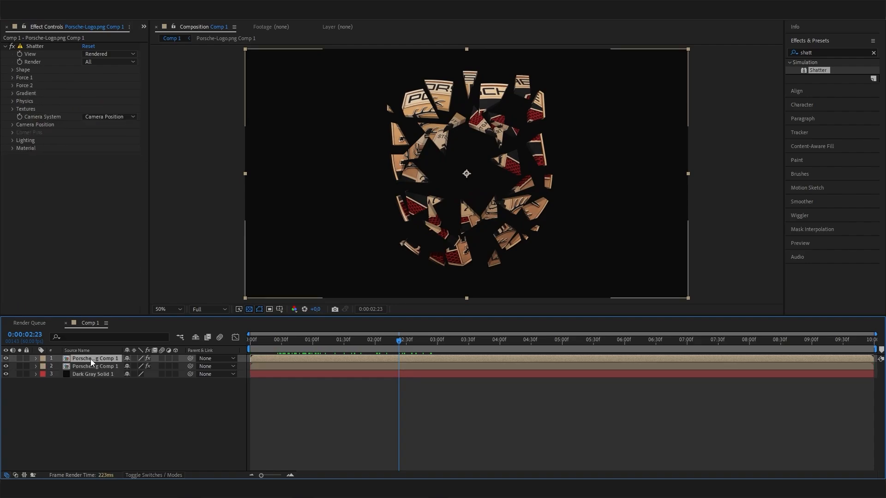
click(87, 366)
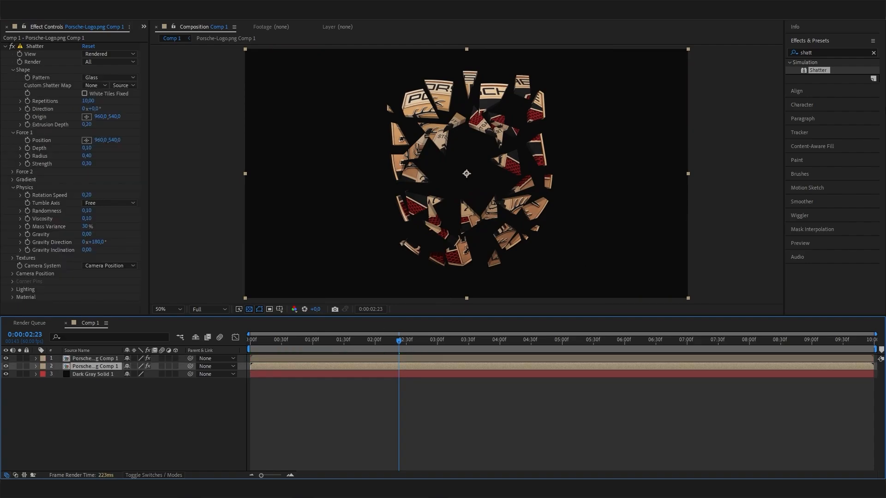
drag(819, 54, 732, 67)
key(BackSpace)
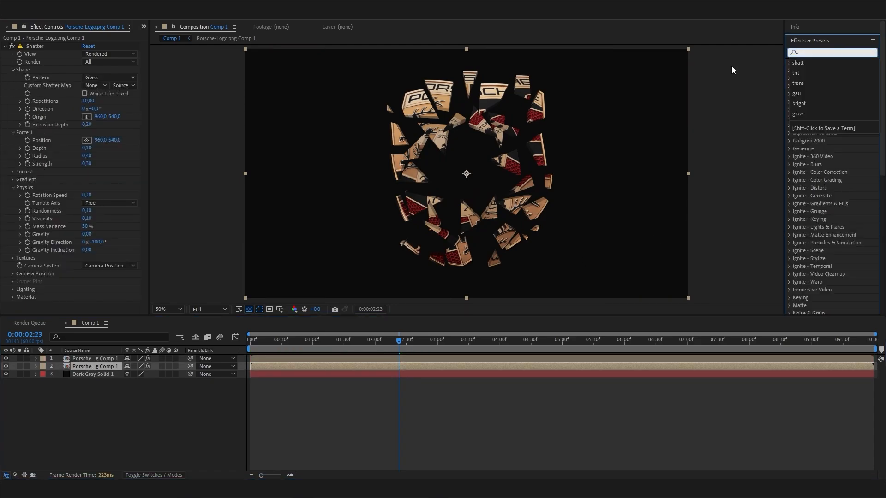
text(lugh)
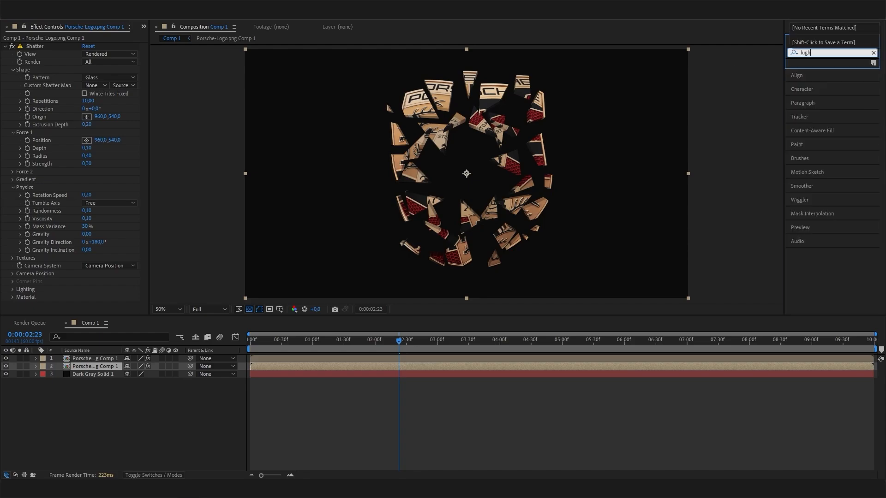
key(BackSpace)
key(BackSpace)
key(BackSpace)
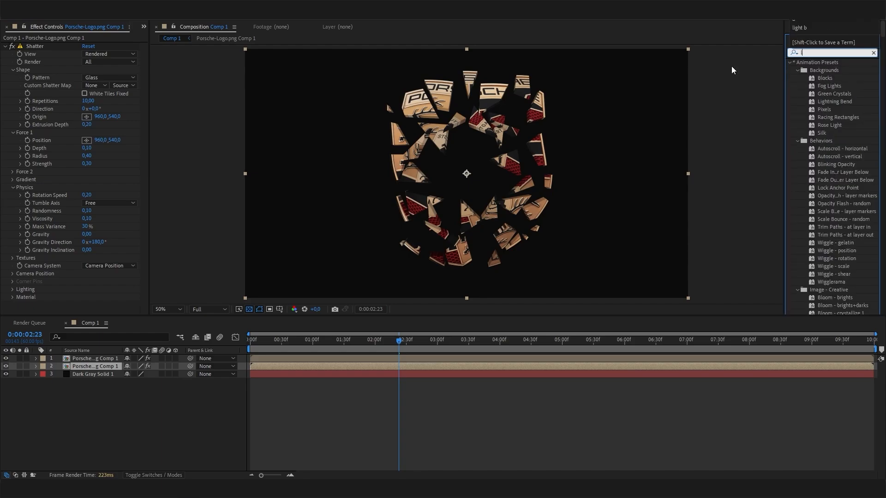
text(ight)
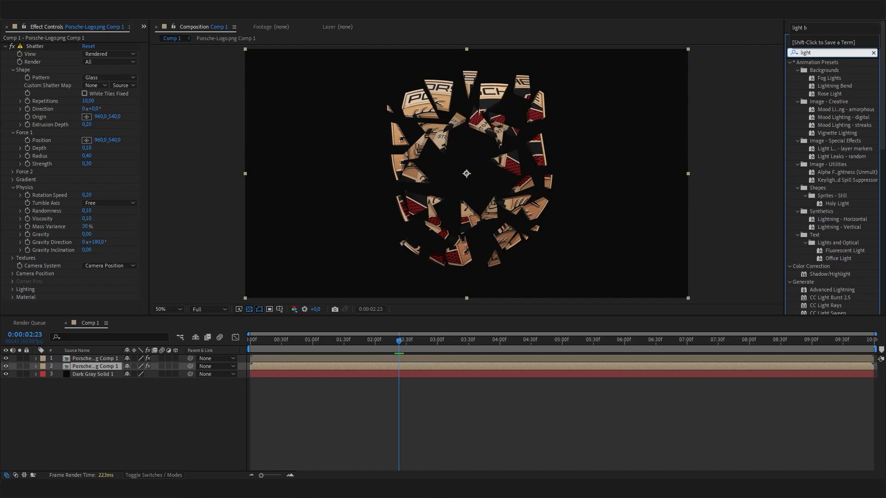
text( bu)
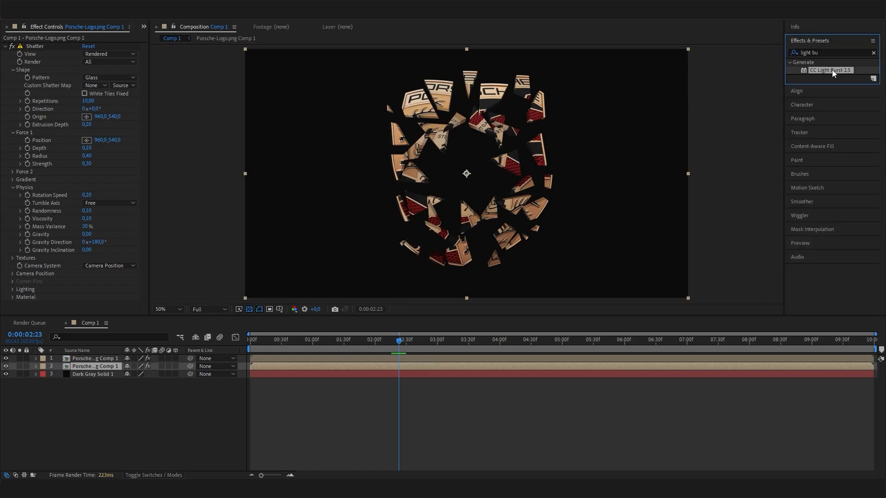
drag(832, 70, 91, 303)
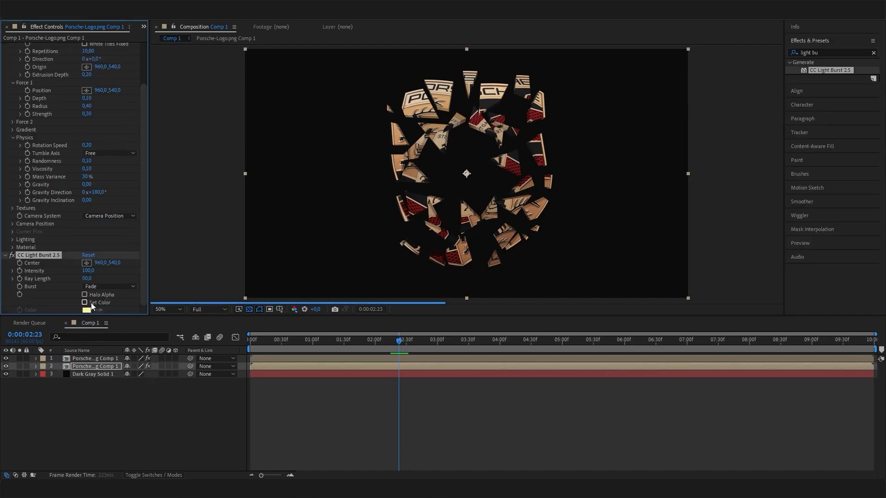
- Set CC Light Burst 2.5's Ray Length to -500 and preview the streaks
click(88, 279)
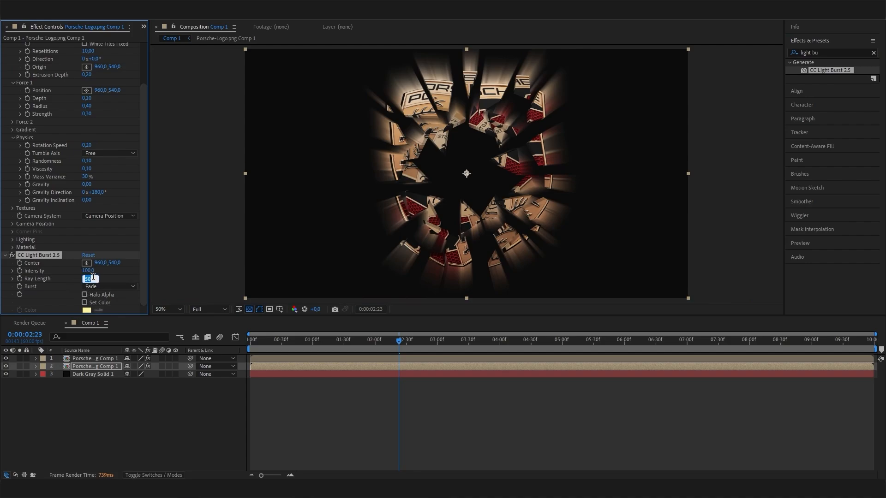
key(BackSpace)
text(-100)
key(Return)
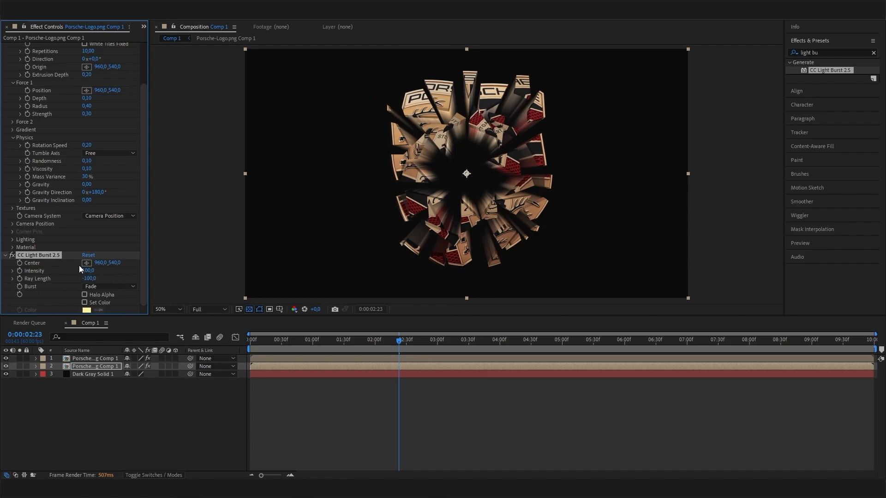
click(89, 278)
text(-500)
key(Return)
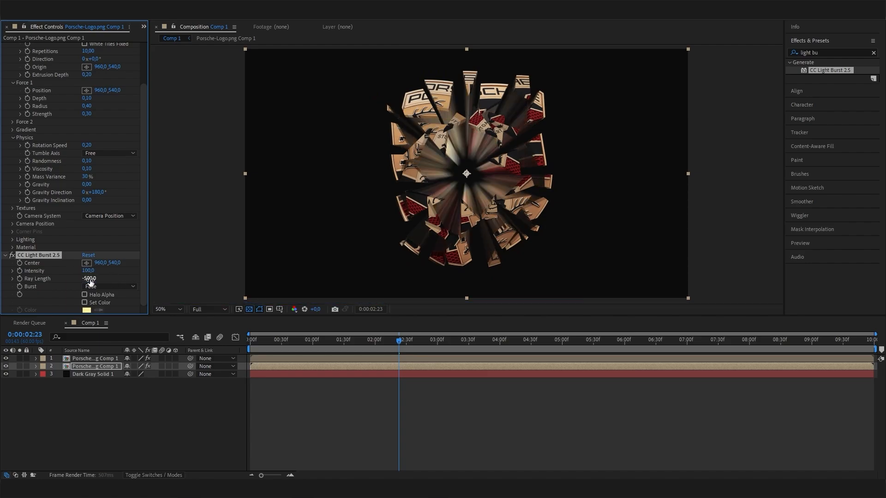
drag(398, 341, 425, 329)
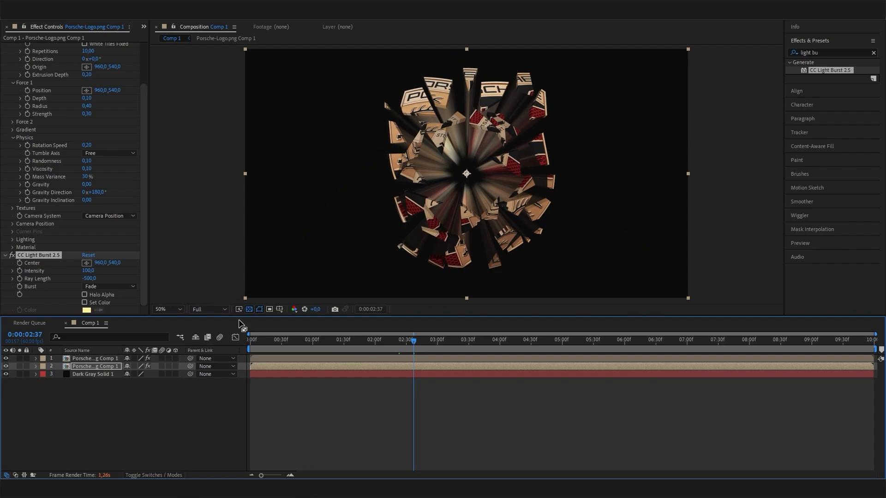
click(106, 364)
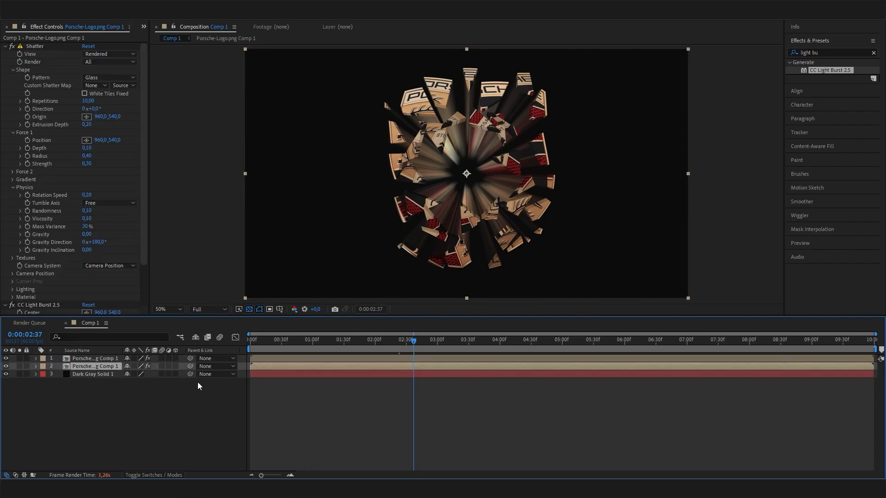
- Set the light-burst copy layer's Opacity to 33%, after first trying 20%
key(t)
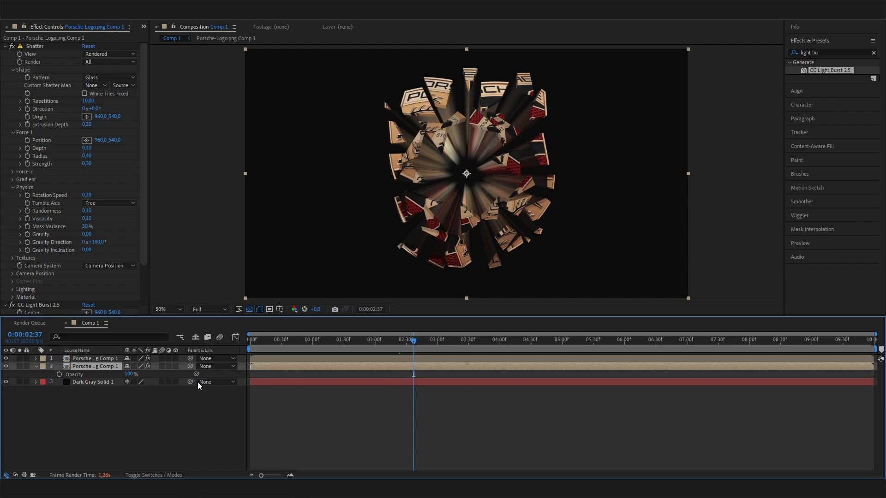
click(136, 374)
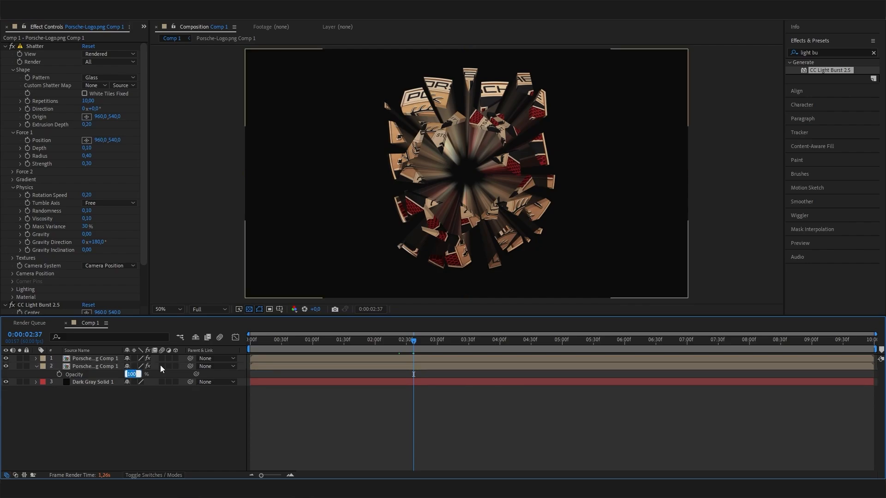
text(20)
key(Return)
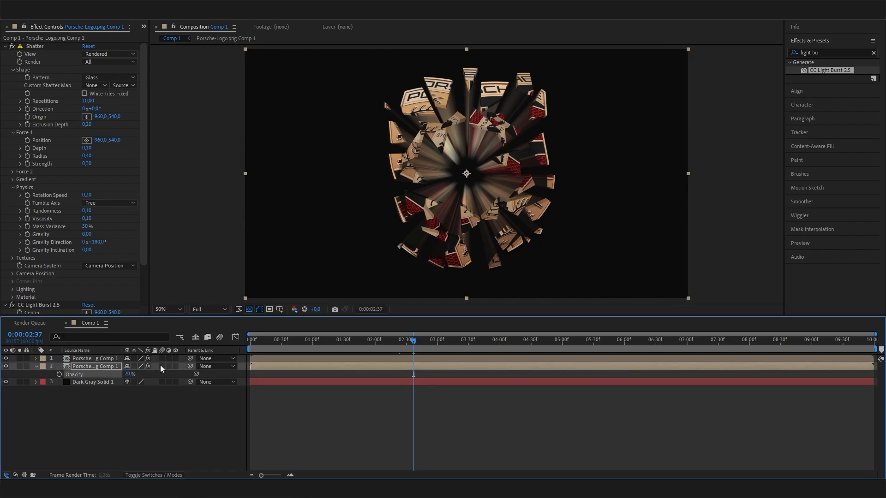
click(126, 375)
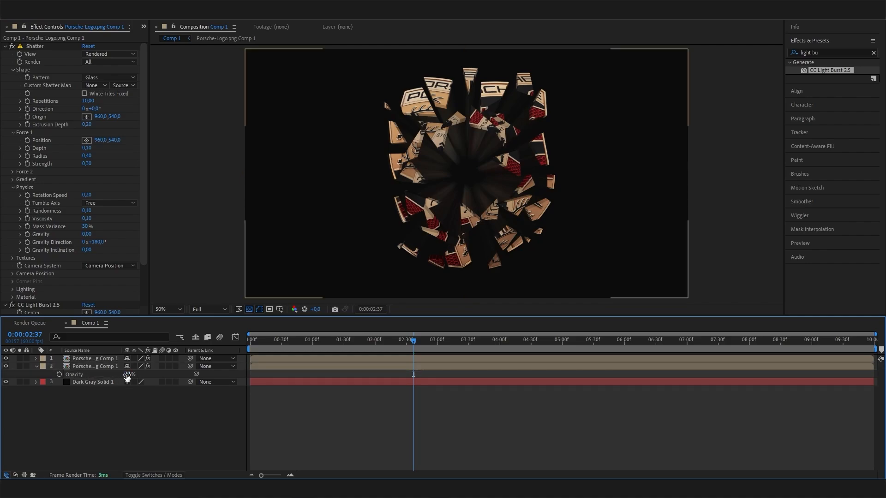
text(33)
key(Return)
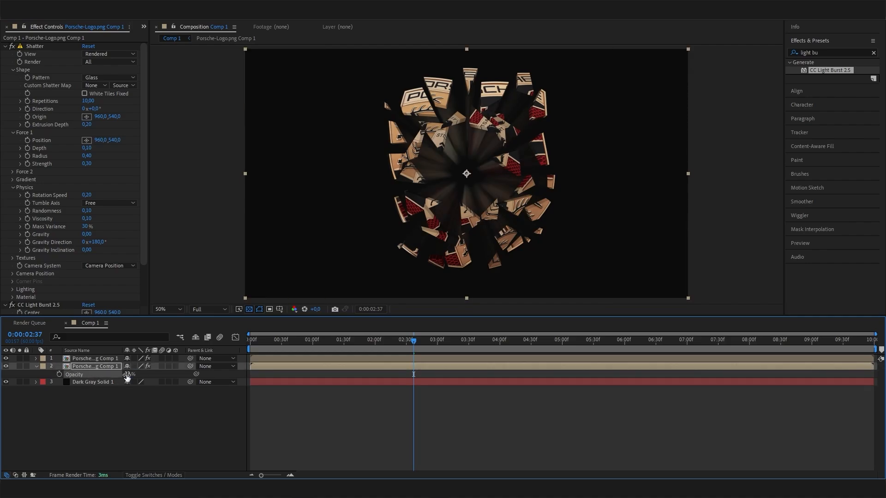
drag(441, 339, 517, 359)
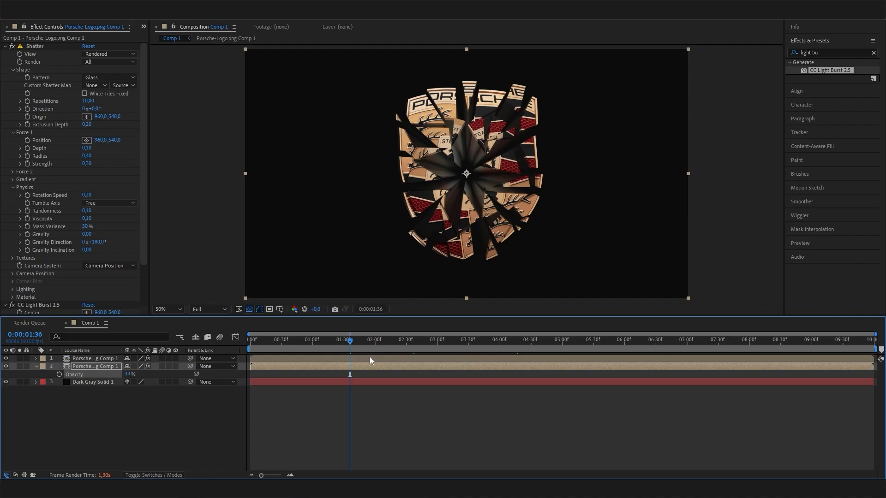
- Create a new adjustment layer and move it to the top of the stack
right_click(173, 414)
mouse_move(204, 304)
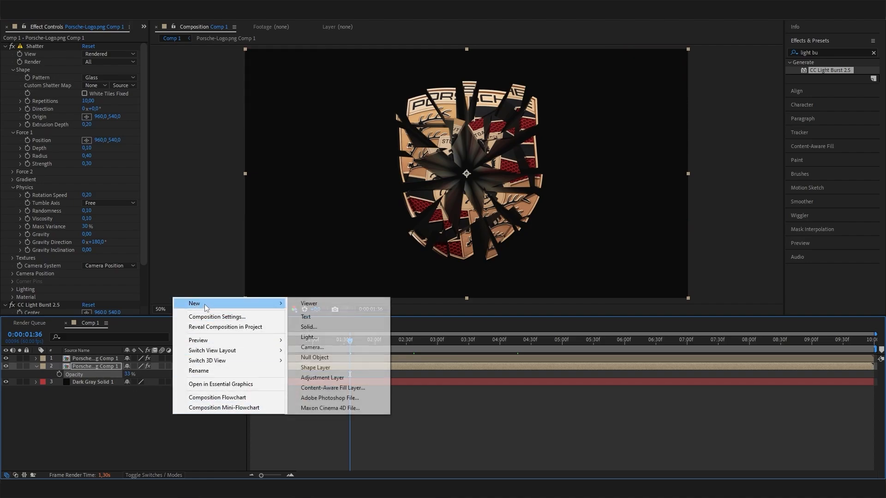
click(322, 377)
drag(121, 364, 108, 356)
- Apply Glow to the adjustment layer, widen its radius and set Intensity to 0,3
click(821, 52)
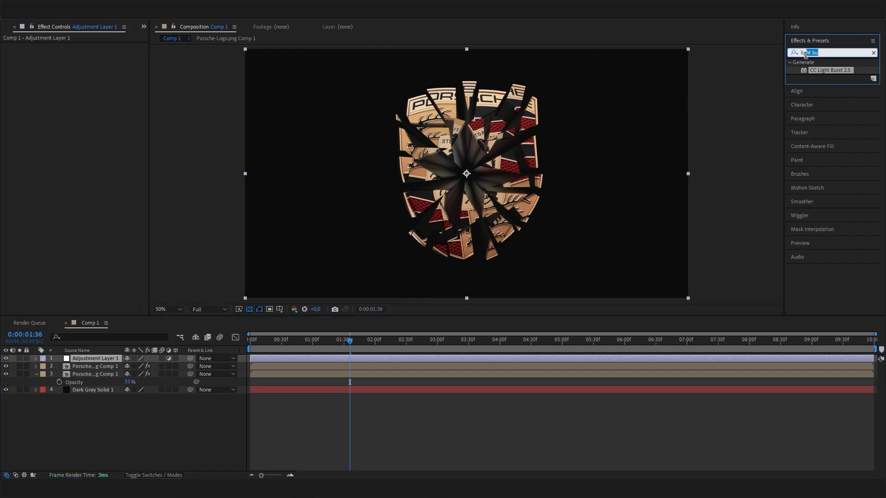
text(glow)
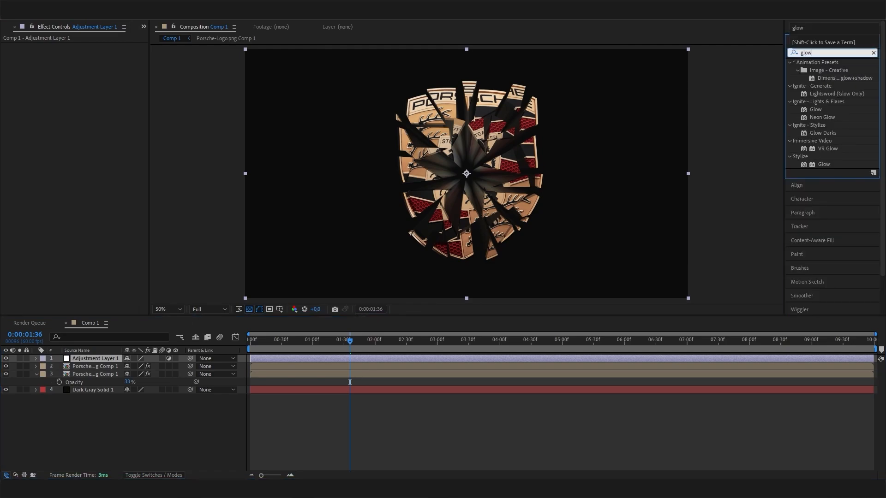
double_click(828, 165)
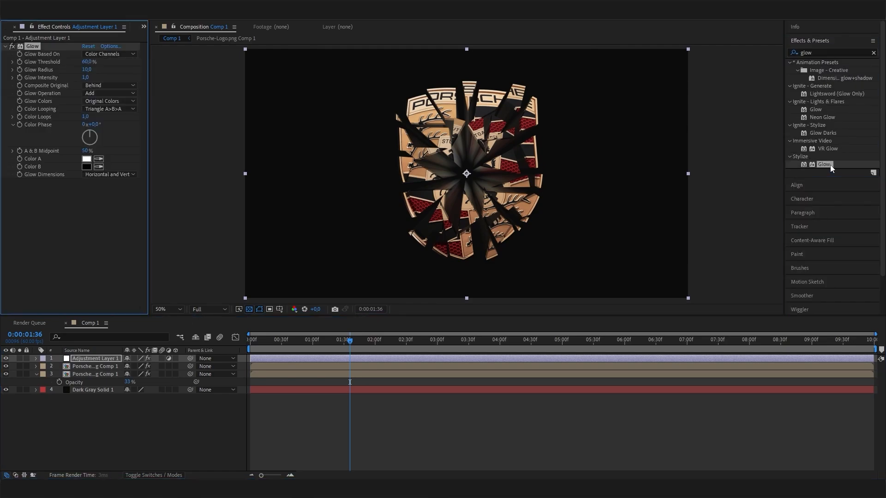
drag(88, 70, 216, 76)
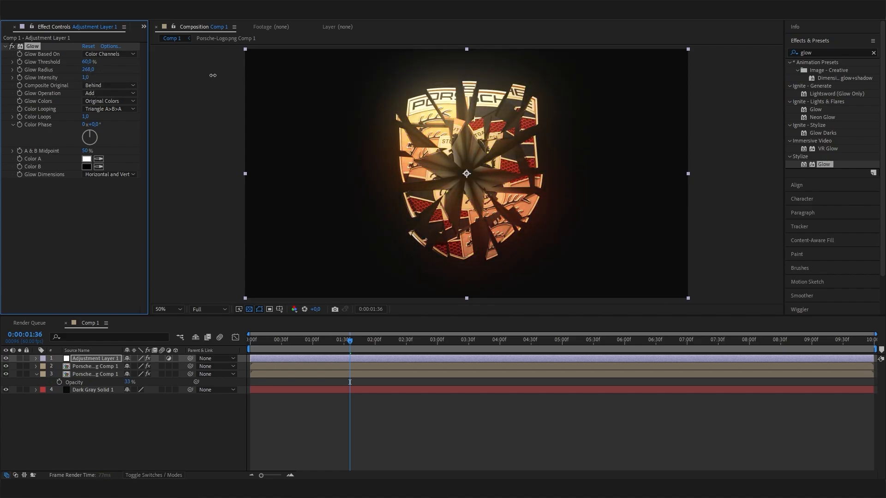
click(86, 77)
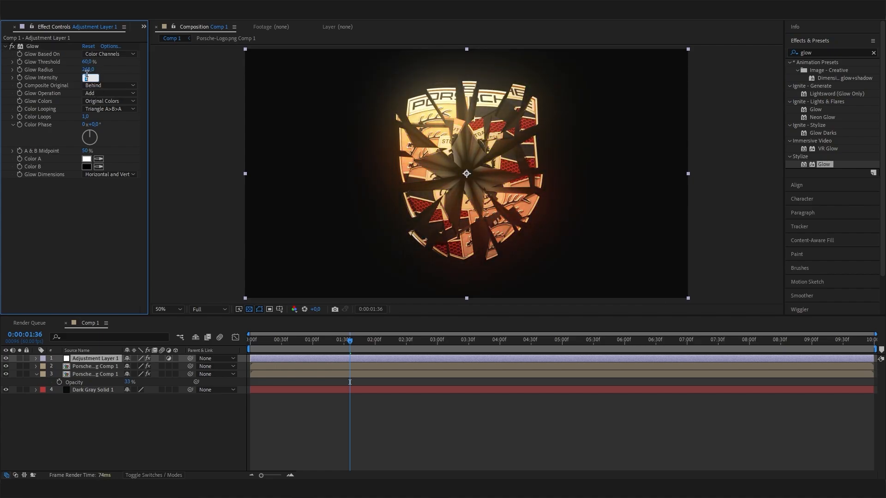
text(0,3)
key(Return)
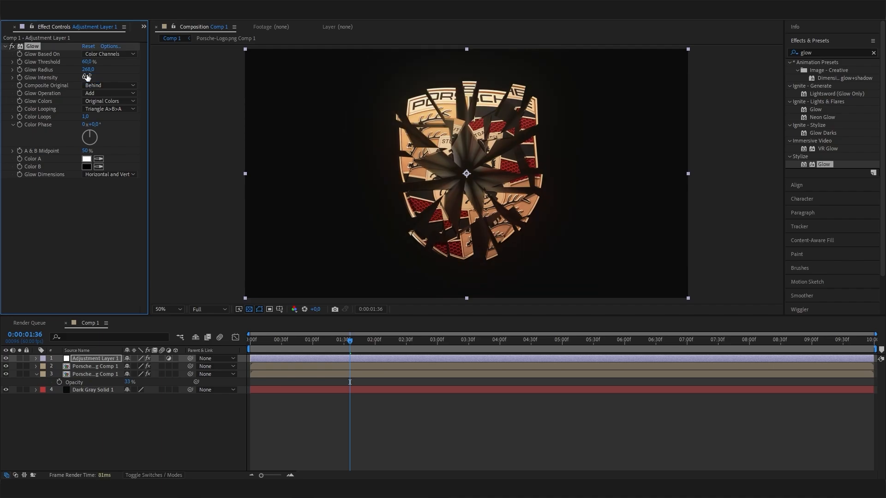
- Refine the Glow to Radius 268 and raise Intensity from 0,5 to about 1,0
drag(296, 342, 376, 348)
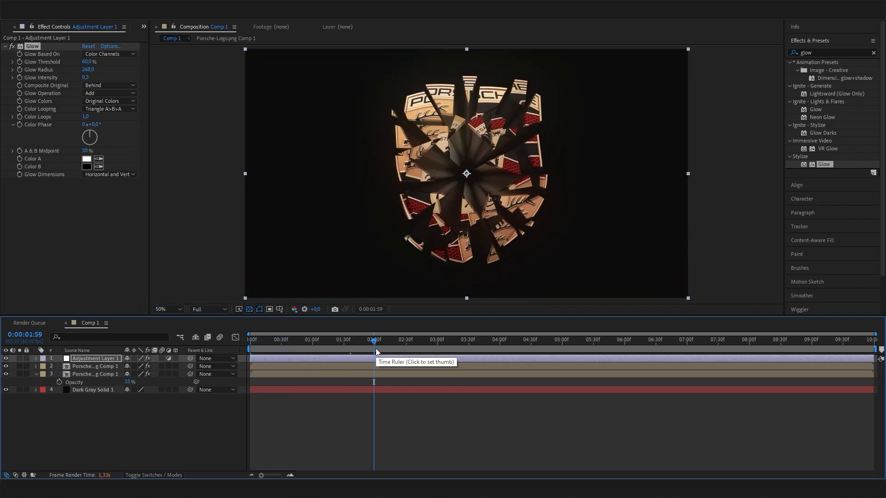
click(402, 345)
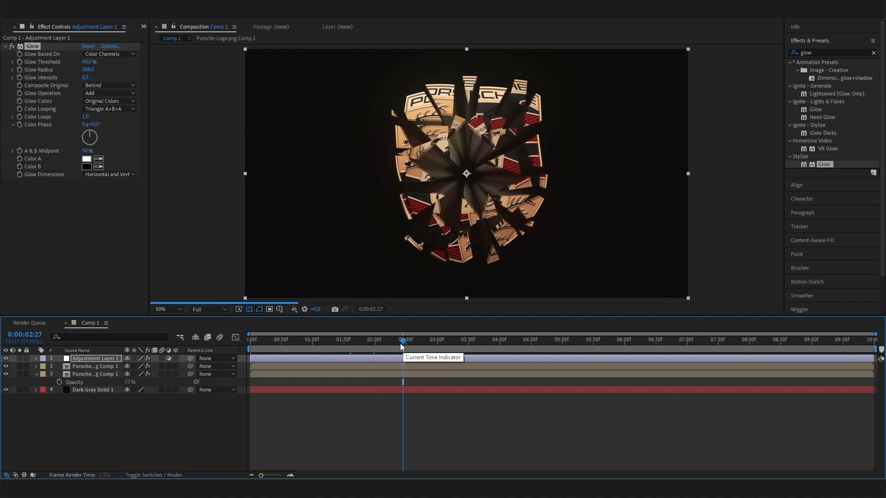
click(88, 70)
click(87, 77)
text(0)
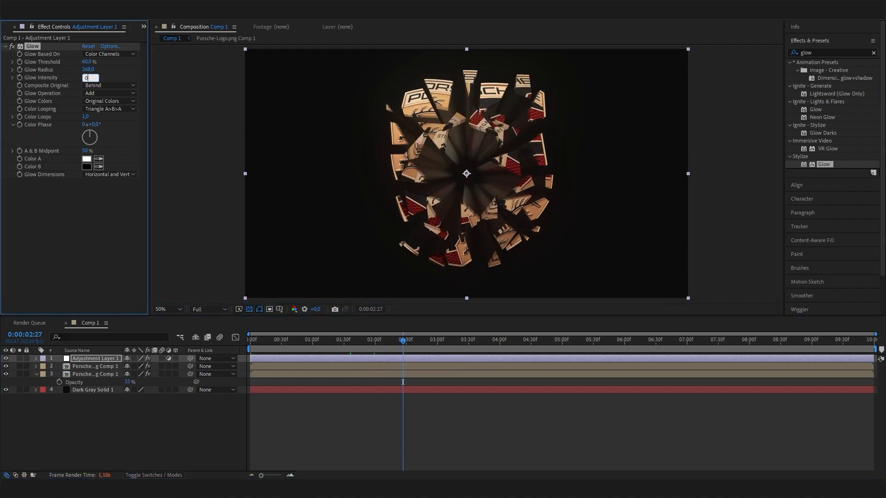
text(,5)
key(Return)
drag(89, 78, 110, 81)
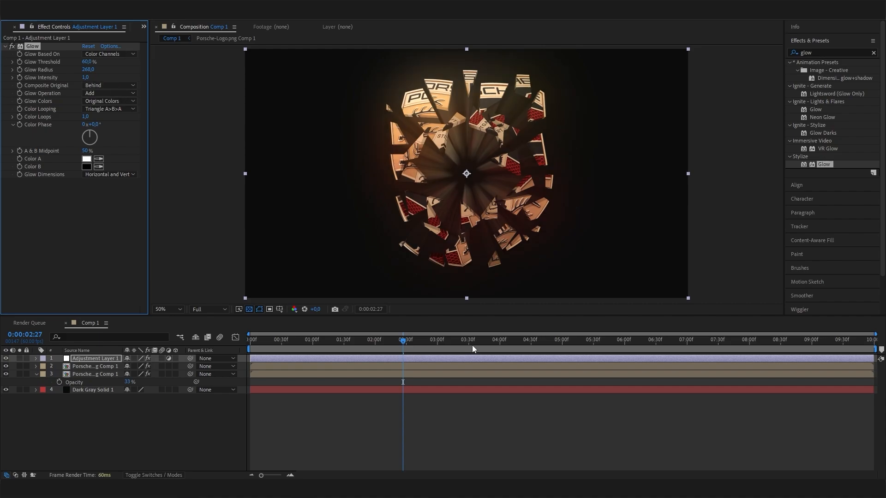